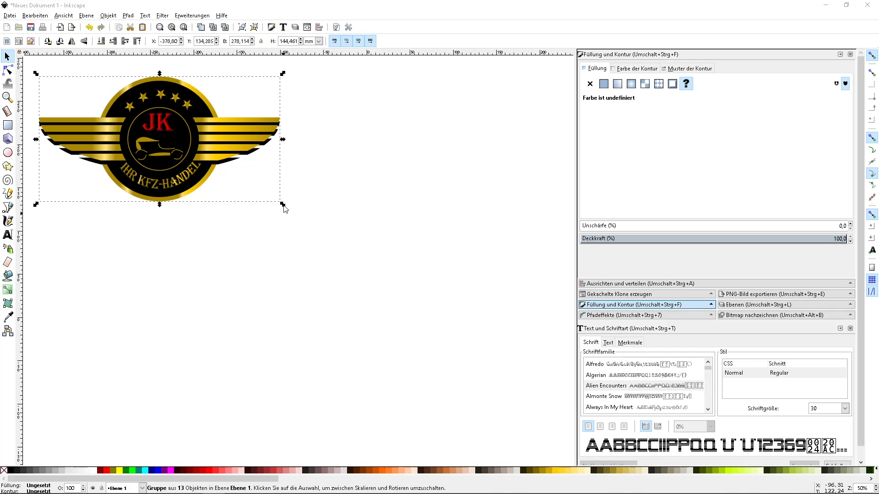
Resize the emblem group with its corner handle to about 216 × 112 mm.
{"action": "mouse_move", "coordinate": [282, 204]}
{"action": "left_mouse_down"}
{"action": "mouse_move", "coordinate": [364, 272]}
{"action": "mouse_move", "coordinate": [437, 314]}
{"action": "left_mouse_up"}
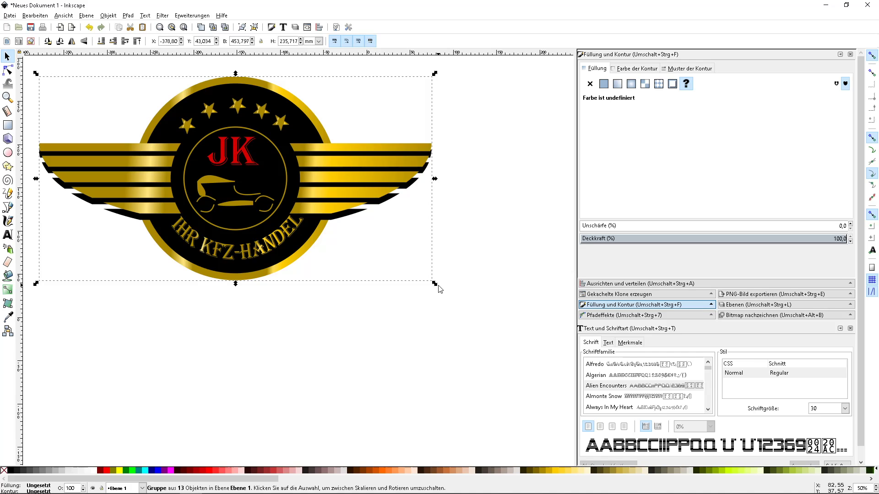
{"action": "left_click_drag", "start_coordinate": [427, 280], "coordinate": [267, 181]}
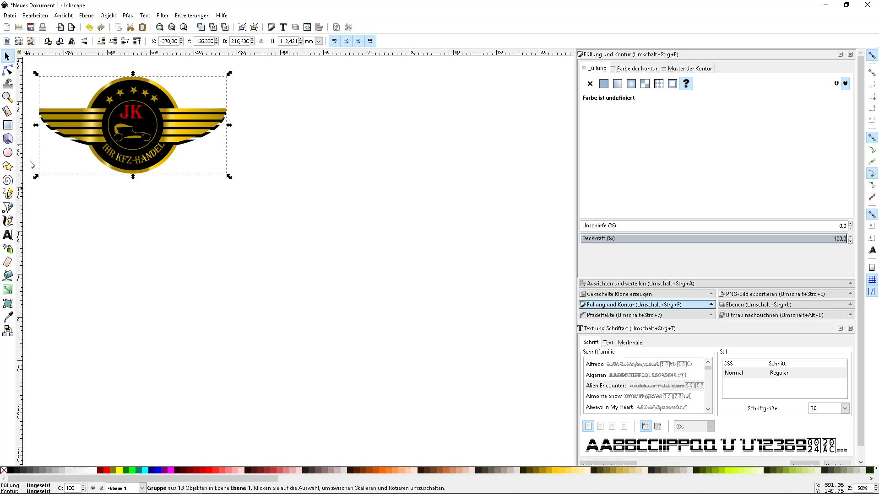
Draw a wide black ellipse about 272.5 × 119.6 mm and position it beside the logo.
{"action": "left_click", "coordinate": [8, 153]}
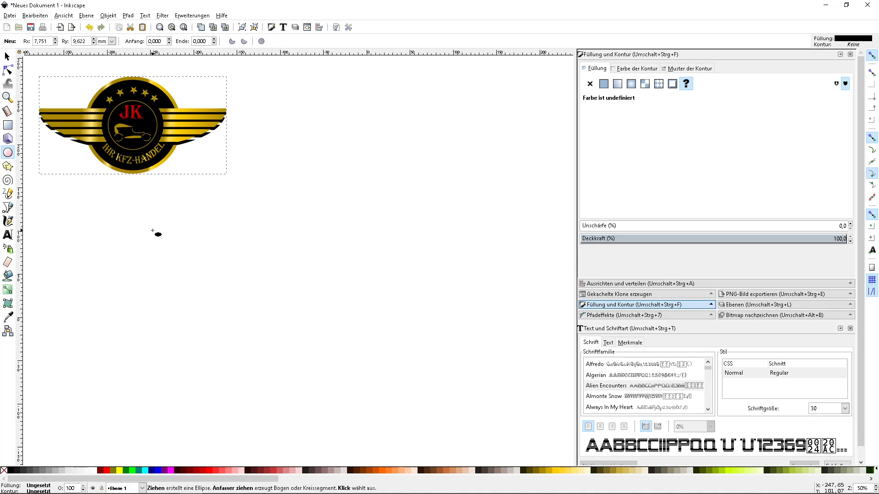
{"action": "mouse_move", "coordinate": [213, 276]}
{"action": "left_mouse_down"}
{"action": "mouse_move", "coordinate": [410, 352]}
{"action": "mouse_move", "coordinate": [388, 335]}
{"action": "left_mouse_up"}
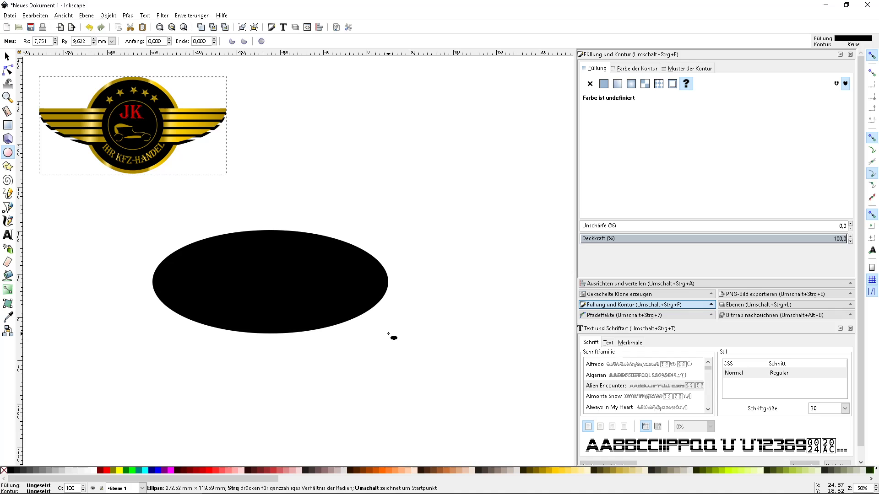
{"action": "left_click", "coordinate": [7, 56]}
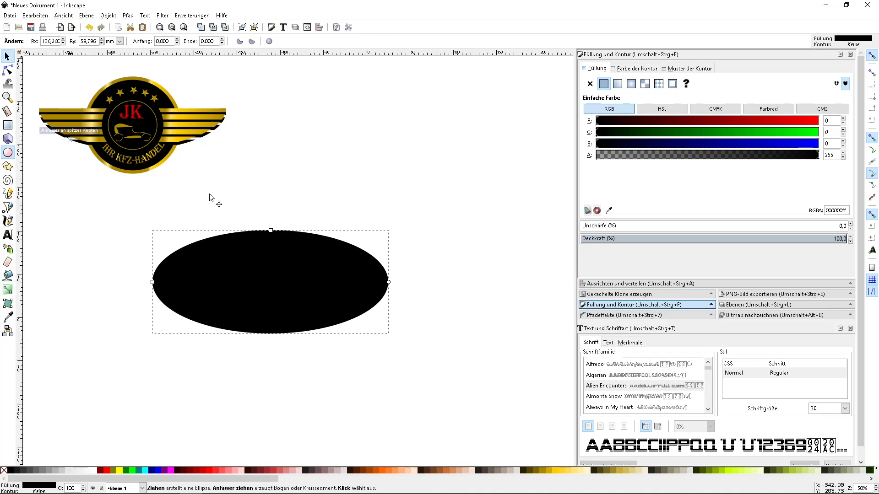
{"action": "left_click_drag", "start_coordinate": [255, 252], "coordinate": [315, 255]}
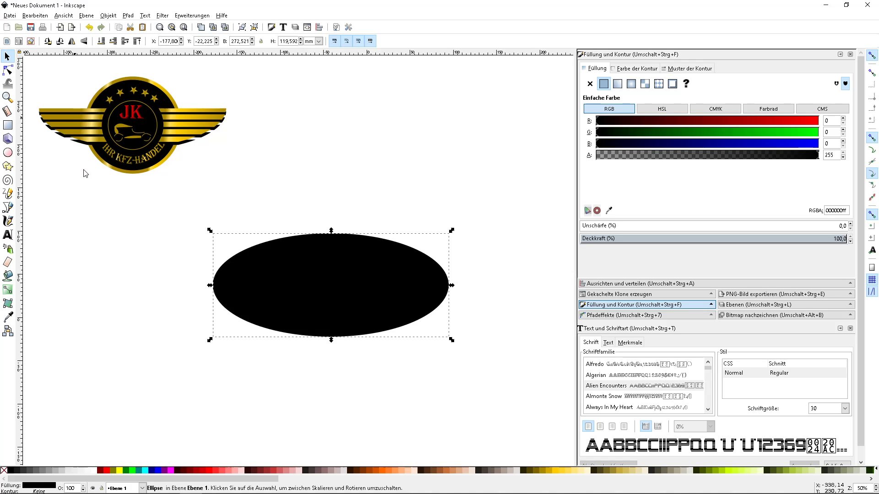
{"action": "left_click", "coordinate": [276, 194]}
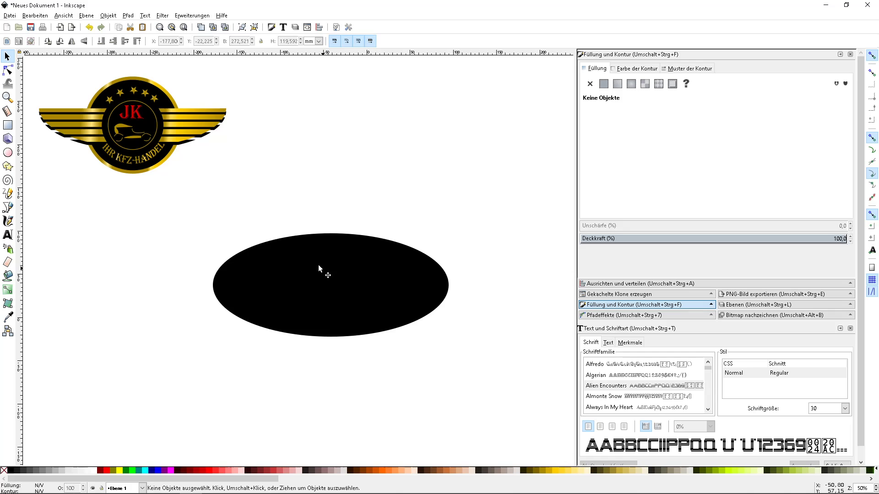
{"action": "left_click_drag", "start_coordinate": [318, 267], "coordinate": [304, 259]}
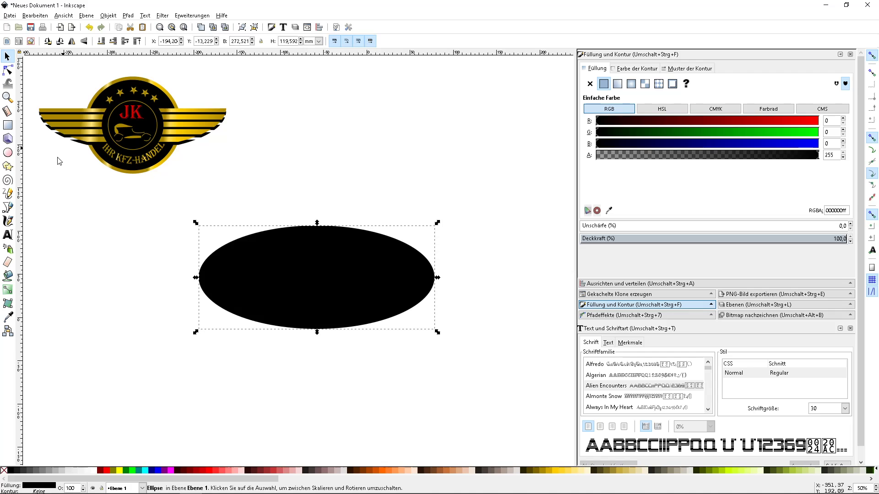
Place a red rectangle about 352.4 × 95.8 mm over the ellipse's top and select both shapes.
{"action": "left_click", "coordinate": [8, 125]}
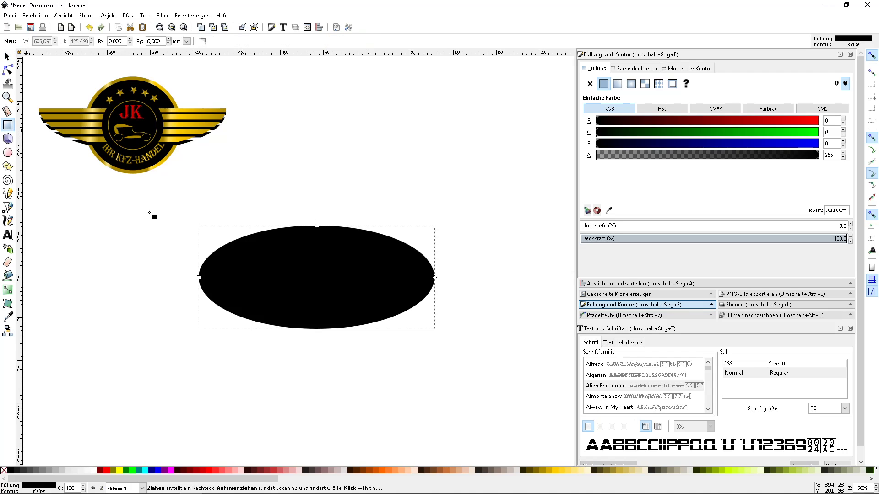
{"action": "mouse_move", "coordinate": [168, 195]}
{"action": "left_mouse_down"}
{"action": "mouse_move", "coordinate": [367, 265]}
{"action": "mouse_move", "coordinate": [473, 277]}
{"action": "left_mouse_up"}
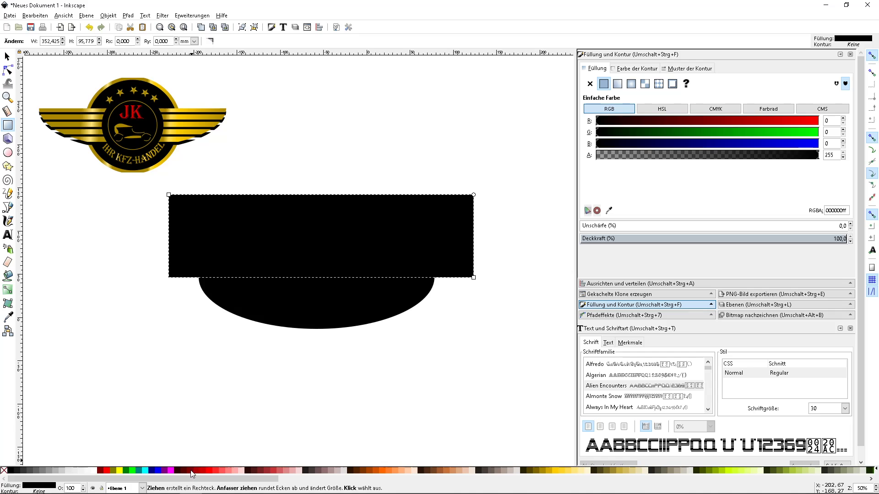
{"action": "left_click", "coordinate": [204, 474]}
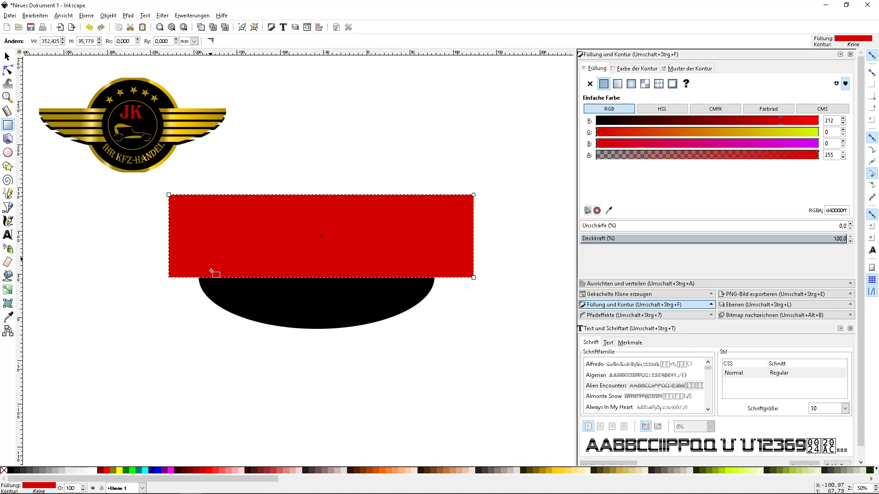
{"action": "left_click", "coordinate": [9, 57]}
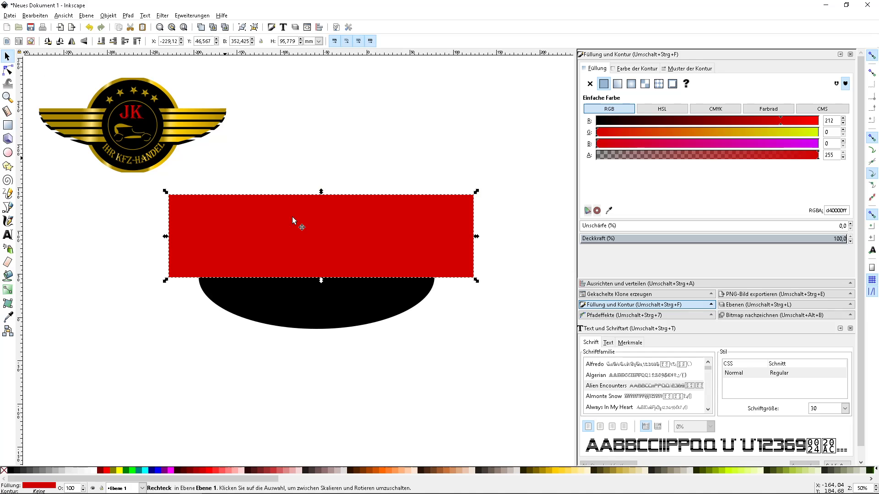
{"action": "mouse_move", "coordinate": [292, 216]}
{"action": "left_mouse_down"}
{"action": "mouse_move", "coordinate": [298, 184]}
{"action": "mouse_move", "coordinate": [292, 191]}
{"action": "left_mouse_up"}
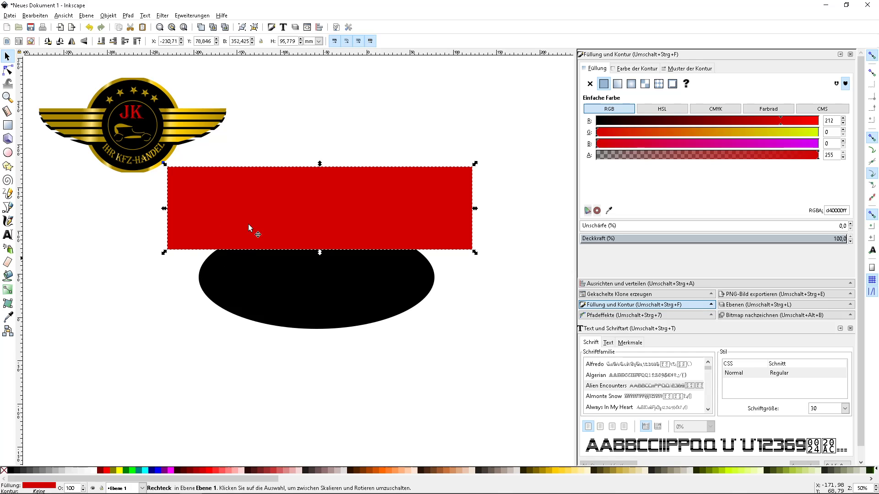
{"action": "left_click_drag", "start_coordinate": [251, 226], "coordinate": [260, 243]}
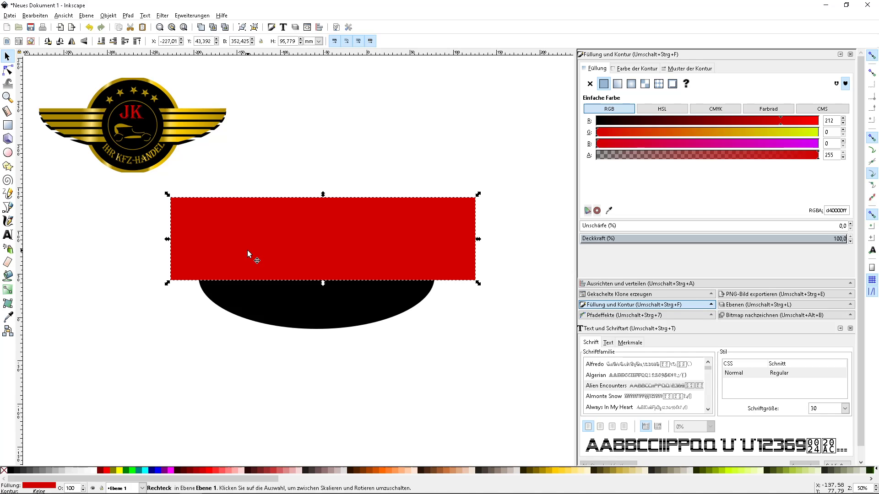
{"action": "left_click", "coordinate": [251, 300], "text": "shift"}
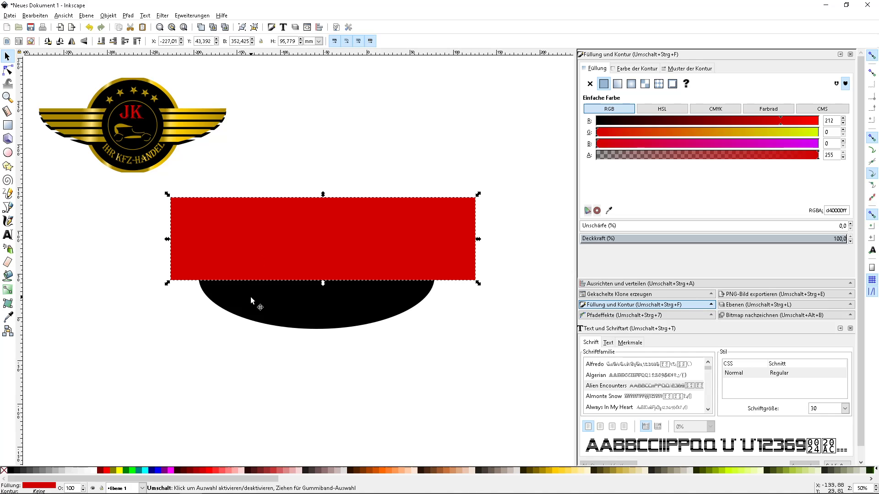
Subtract the rectangle from the ellipse with Path > Difference and raise the black half-ellipse.
{"action": "left_click", "coordinate": [129, 15]}
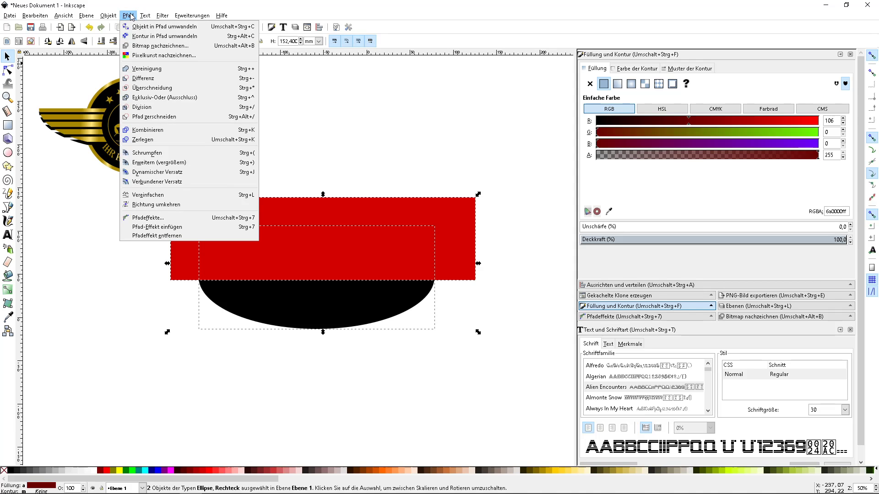
{"action": "left_click", "coordinate": [143, 78]}
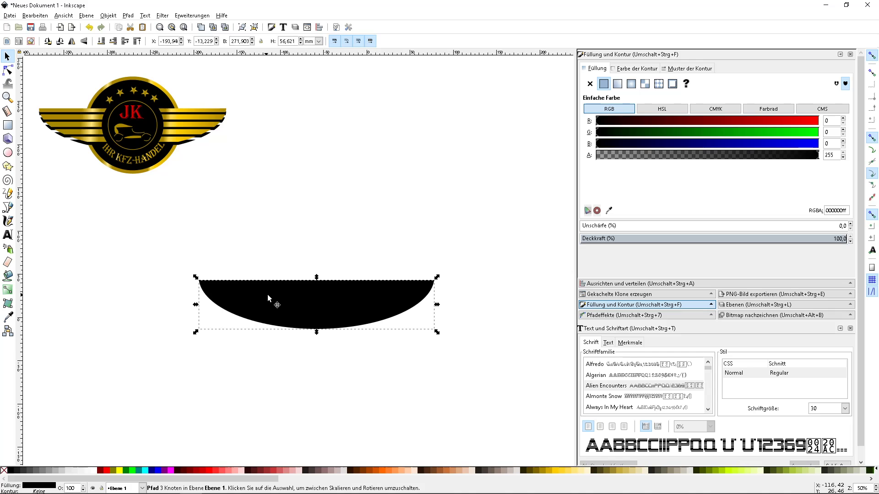
{"action": "left_click_drag", "start_coordinate": [289, 282], "coordinate": [301, 226]}
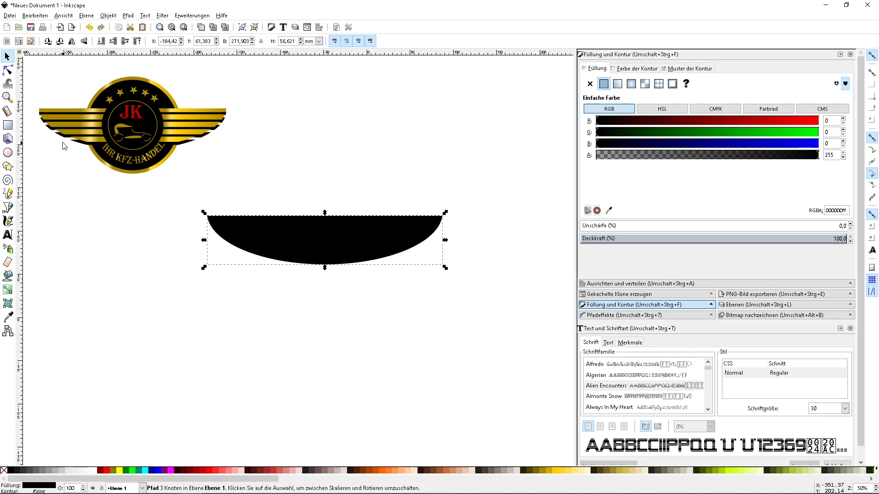
Draw a red rectangle across the half-ellipse's bottom and select it with the black shape.
{"action": "left_click", "coordinate": [8, 125]}
{"action": "left_click_drag", "start_coordinate": [191, 257], "coordinate": [505, 307]}
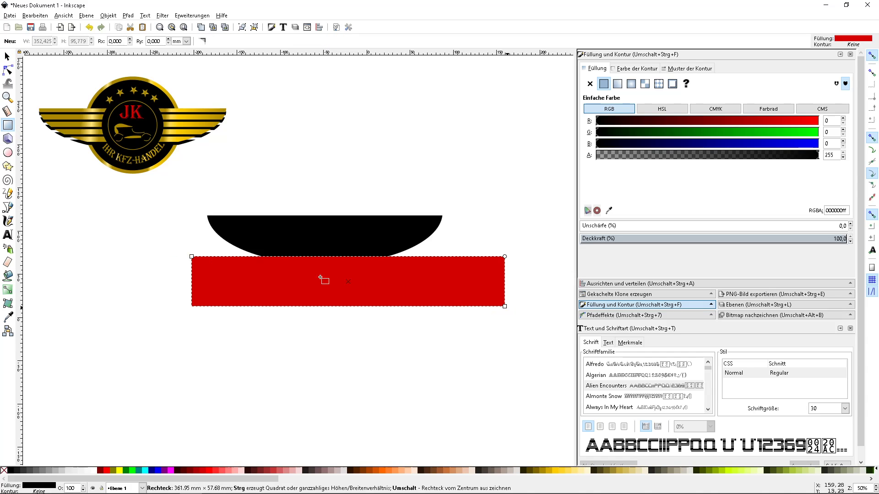
{"action": "left_click", "coordinate": [7, 56]}
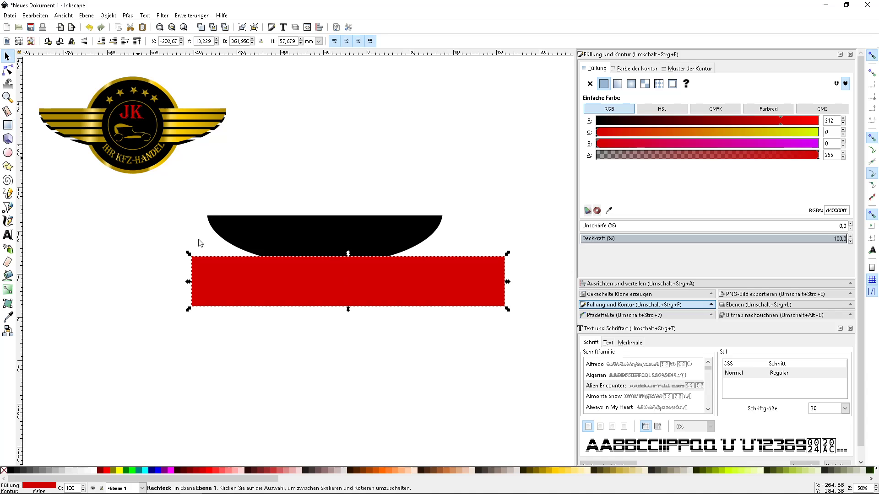
{"action": "left_click_drag", "start_coordinate": [226, 284], "coordinate": [220, 289]}
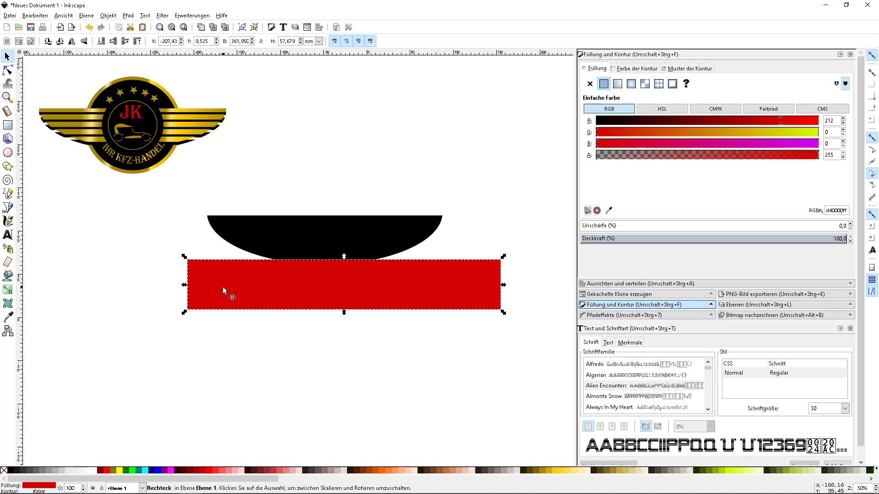
{"action": "left_click", "coordinate": [243, 234], "text": "shift"}
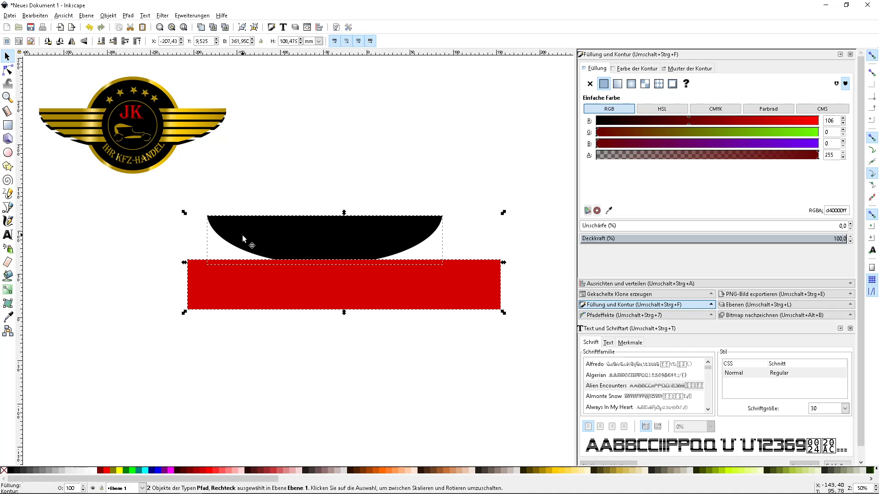
Cut the rectangle away with Path > Difference, leaving a 271.9 × 50.6 mm band, and reposition it.
{"action": "left_click", "coordinate": [129, 16]}
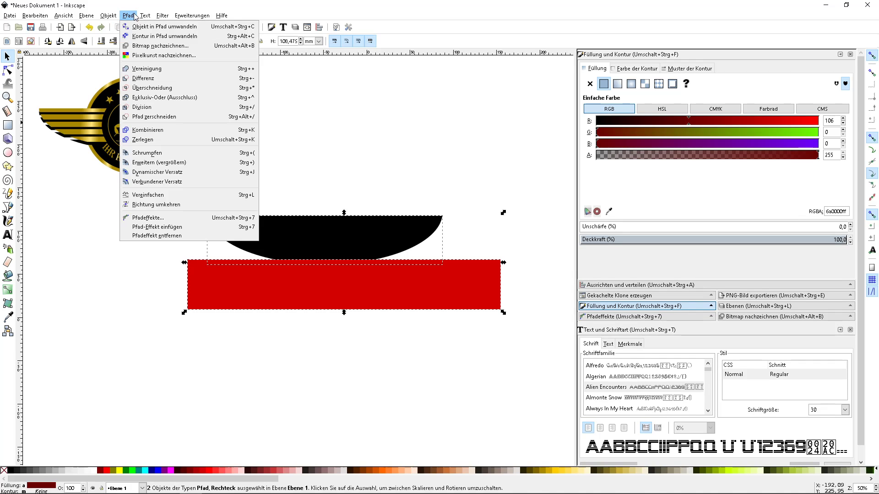
{"action": "left_click", "coordinate": [149, 78]}
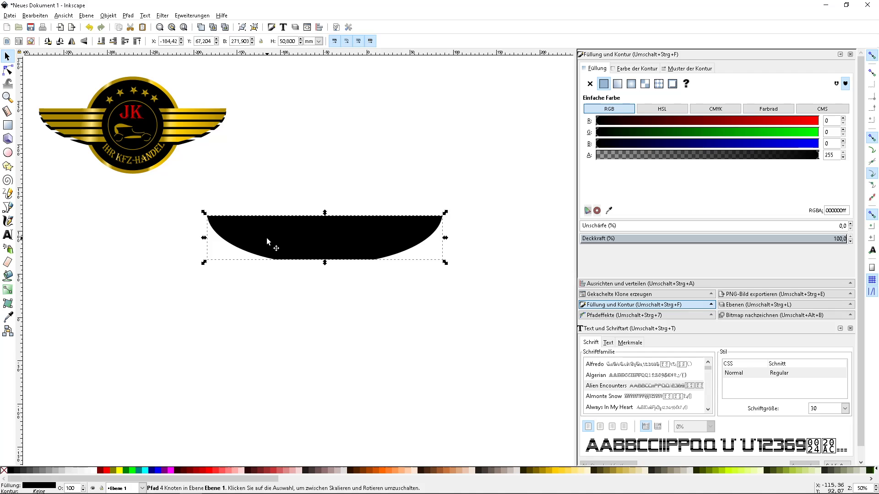
{"action": "left_click_drag", "start_coordinate": [266, 237], "coordinate": [281, 191]}
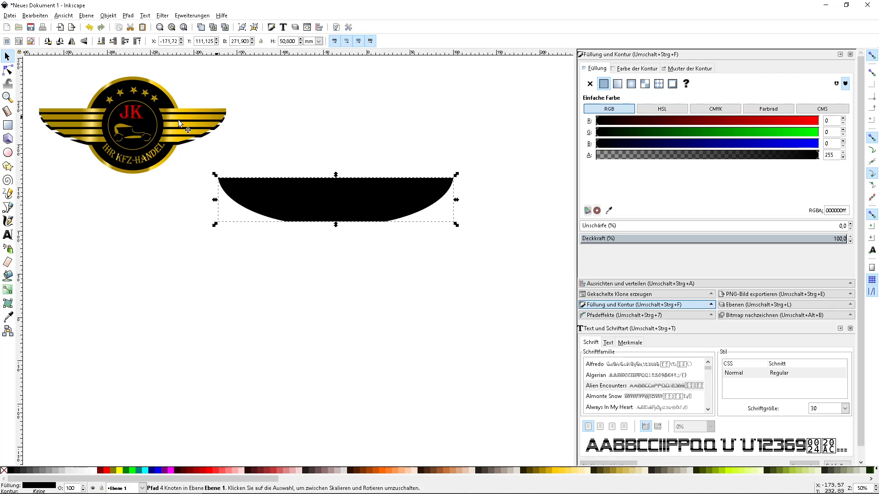
{"action": "left_click_drag", "start_coordinate": [307, 198], "coordinate": [302, 224]}
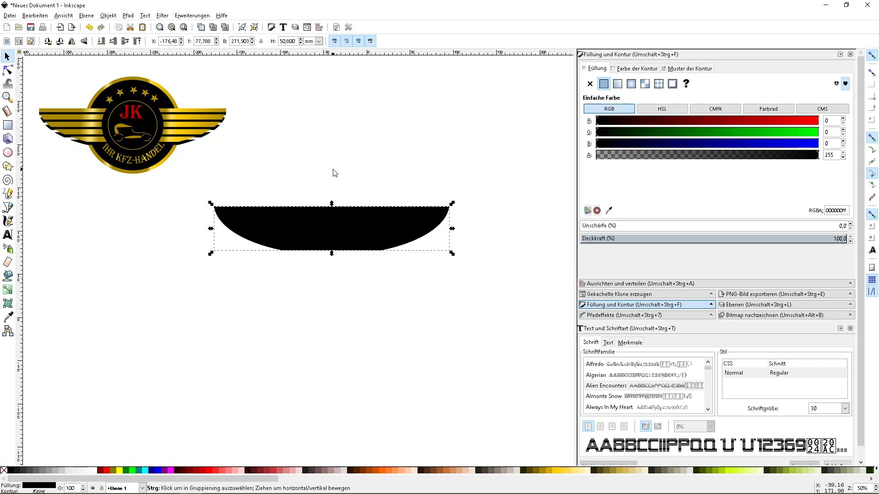
Duplicate the trimmed black band and colour the copy gold (d4aa00).
{"action": "left_click", "coordinate": [46, 17]}
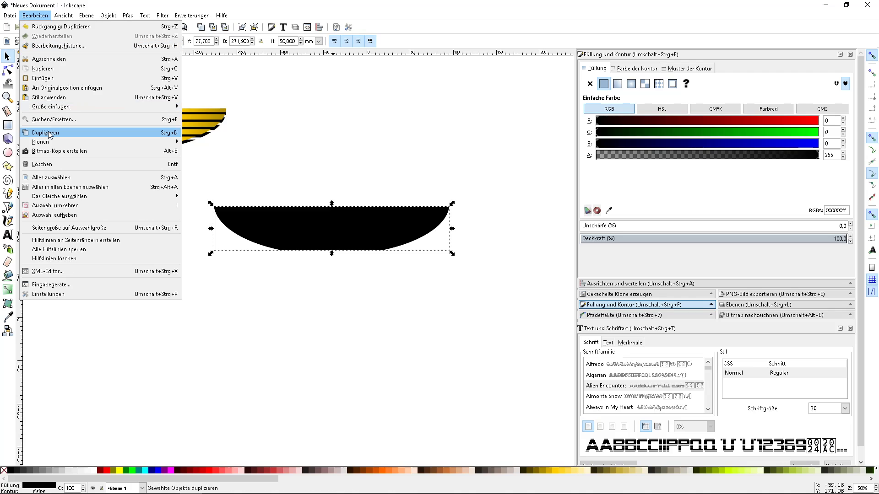
{"action": "left_click", "coordinate": [202, 345]}
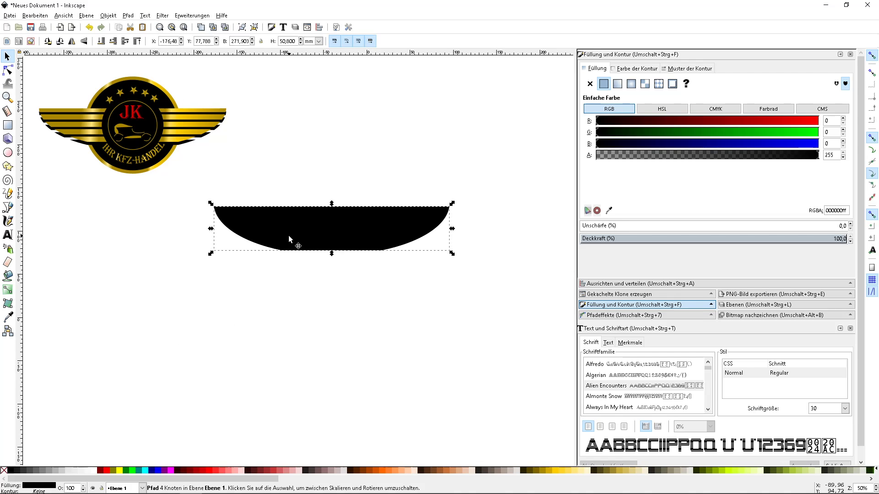
{"action": "left_click", "coordinate": [288, 235]}
{"action": "left_click", "coordinate": [548, 469]}
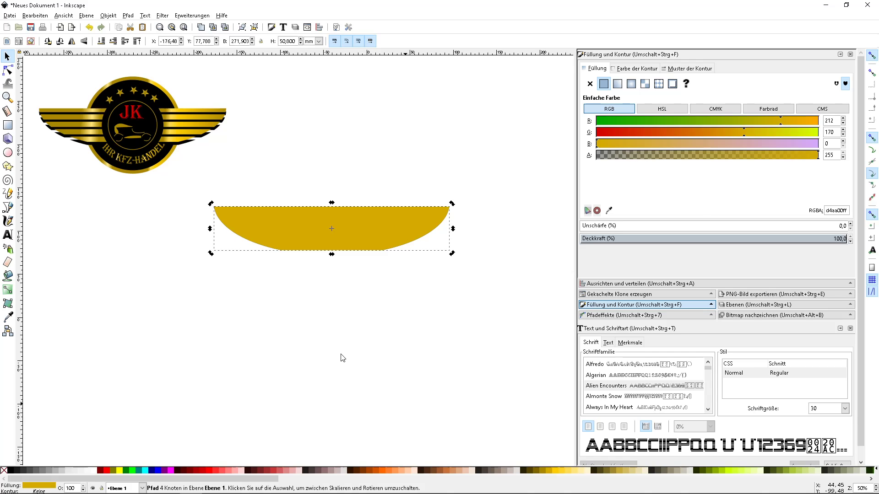
{"action": "left_click", "coordinate": [178, 284]}
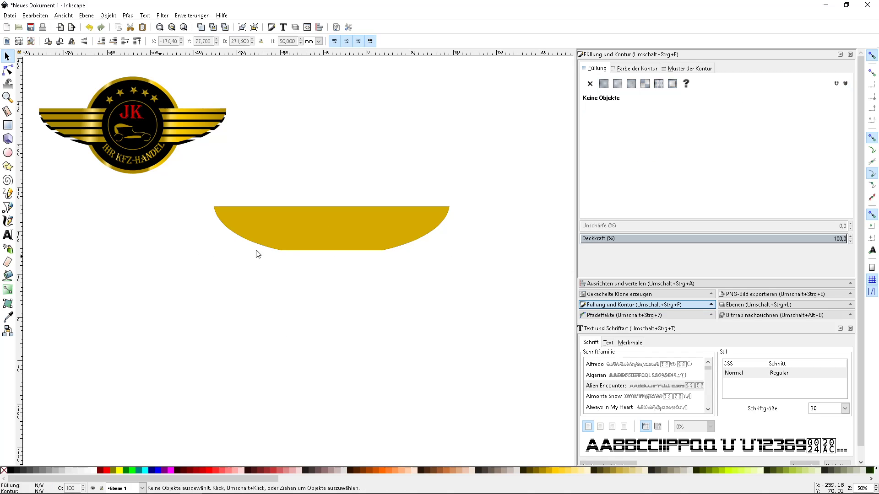
{"action": "scroll", "coordinate": [348, 228], "scroll_direction": "up", "scroll_amount": 1, "text": "ctrl"}
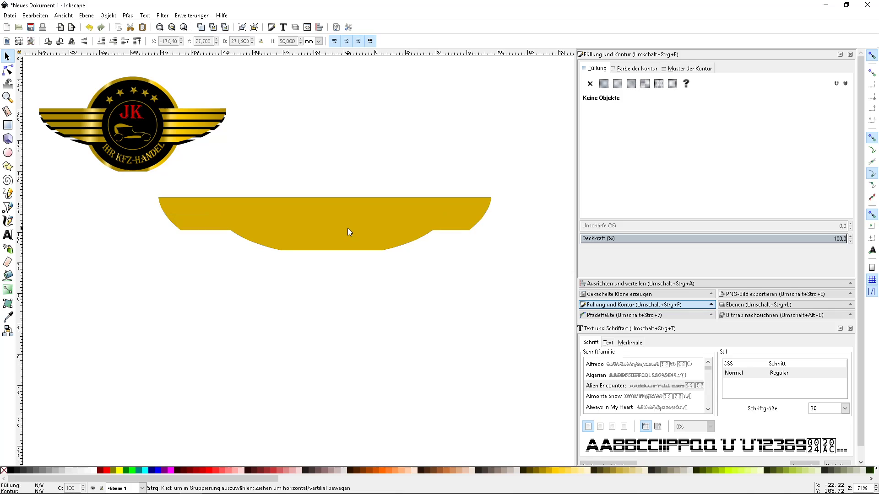
{"action": "scroll", "coordinate": [348, 227], "scroll_direction": "up", "scroll_amount": 1, "text": "ctrl"}
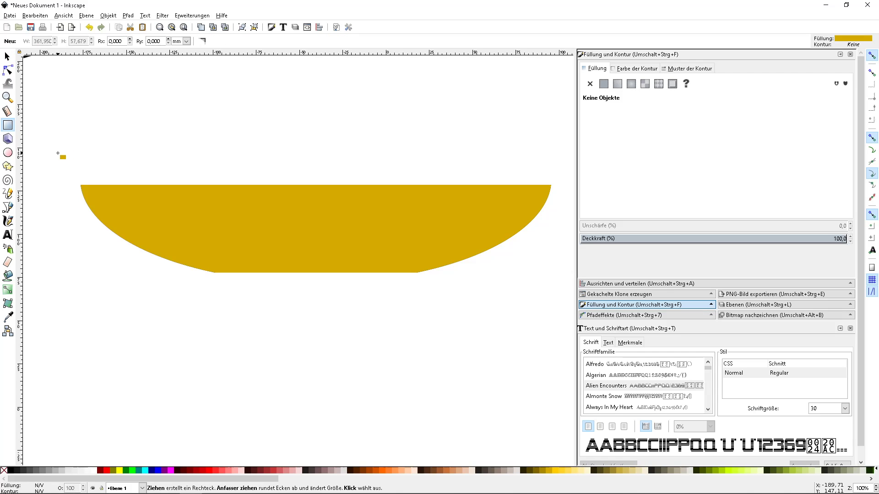
Draw a thin gold strip about 294.5 × 2.1 mm above the bowl and duplicate it.
{"action": "left_click_drag", "start_coordinate": [98, 161], "coordinate": [567, 157]}
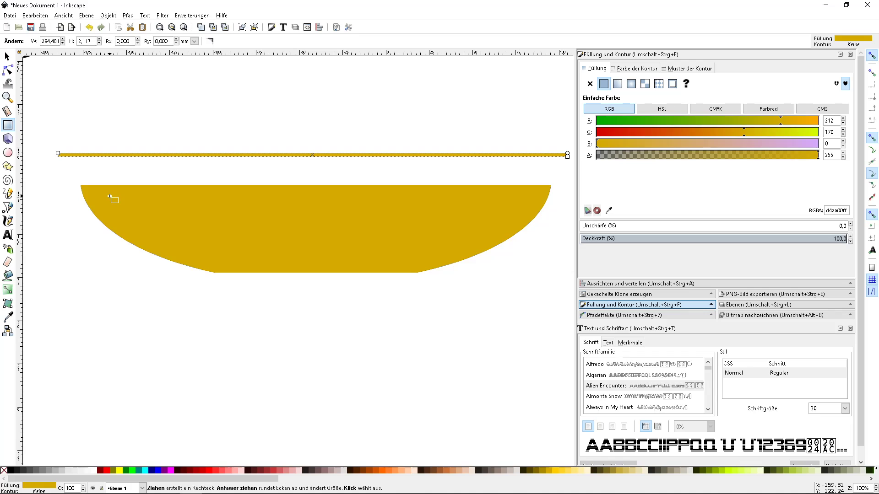
{"action": "scroll", "coordinate": [109, 196], "scroll_direction": "down", "scroll_amount": 2, "text": "ctrl"}
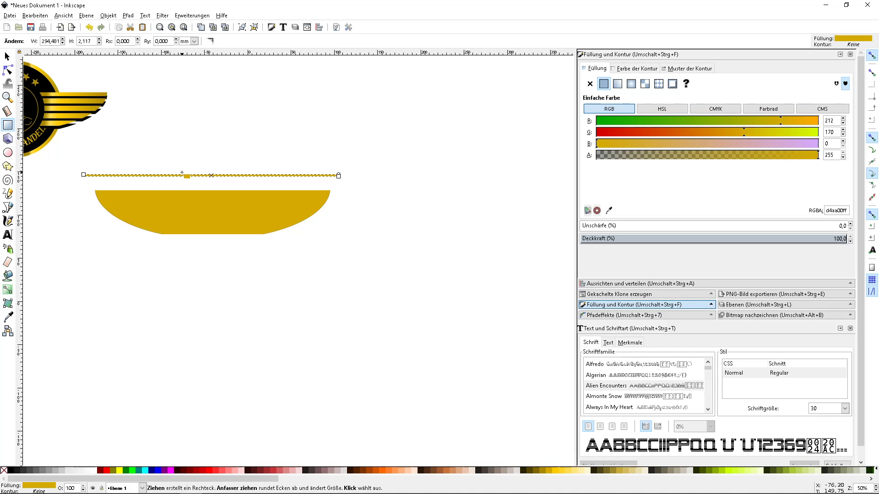
{"action": "scroll", "coordinate": [182, 173], "scroll_direction": "up", "scroll_amount": 1}
{"action": "scroll", "coordinate": [154, 212], "scroll_direction": "up", "scroll_amount": 2}
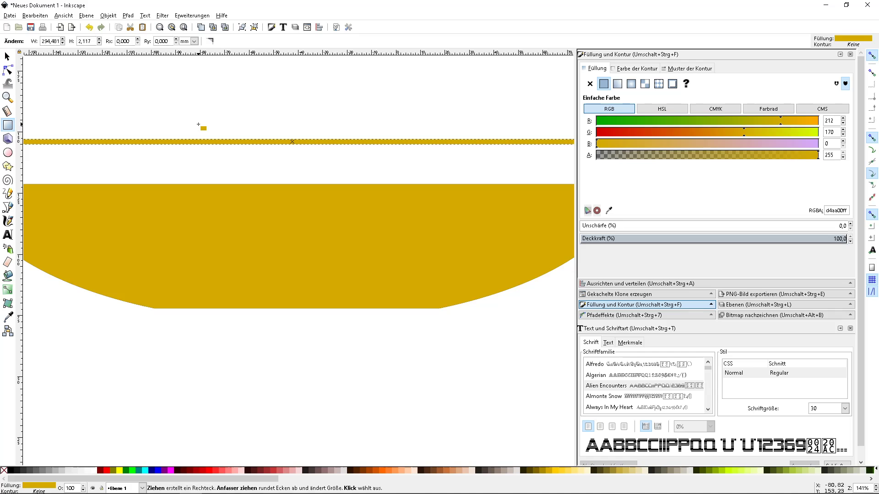
{"action": "left_click", "coordinate": [36, 16]}
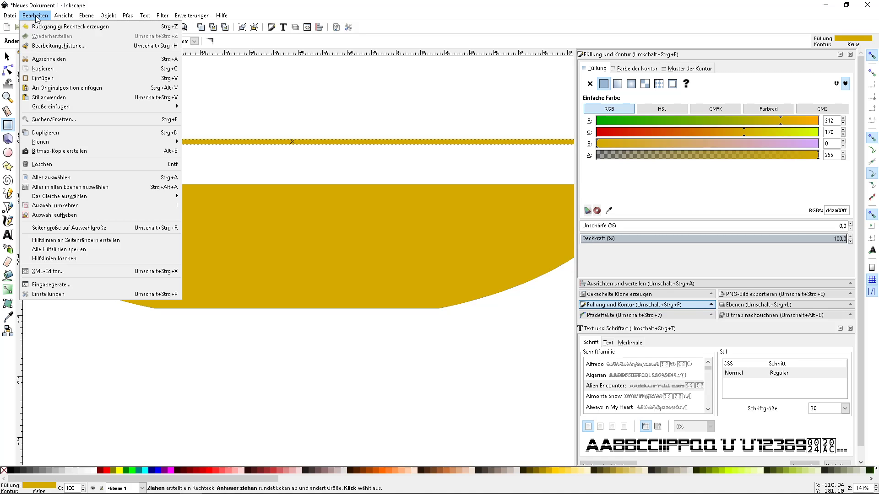
{"action": "left_click", "coordinate": [52, 133]}
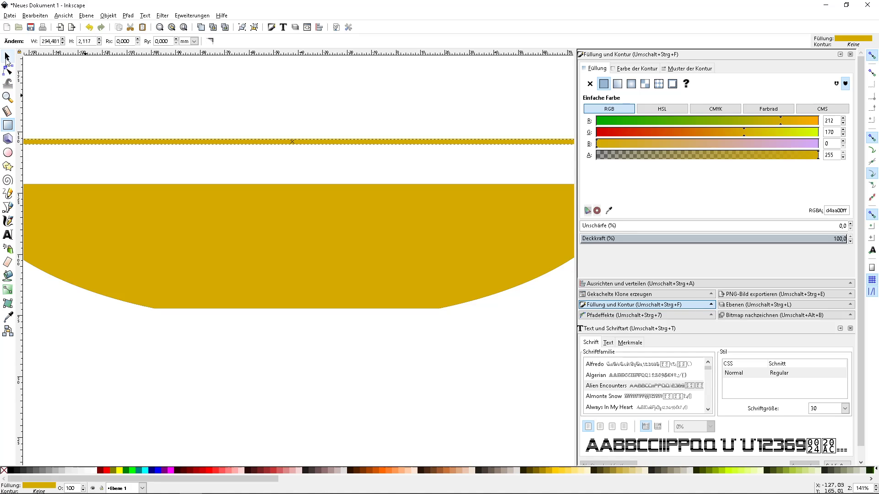
{"action": "left_click", "coordinate": [7, 57]}
{"action": "scroll", "coordinate": [198, 158], "scroll_direction": "down", "scroll_amount": 1}
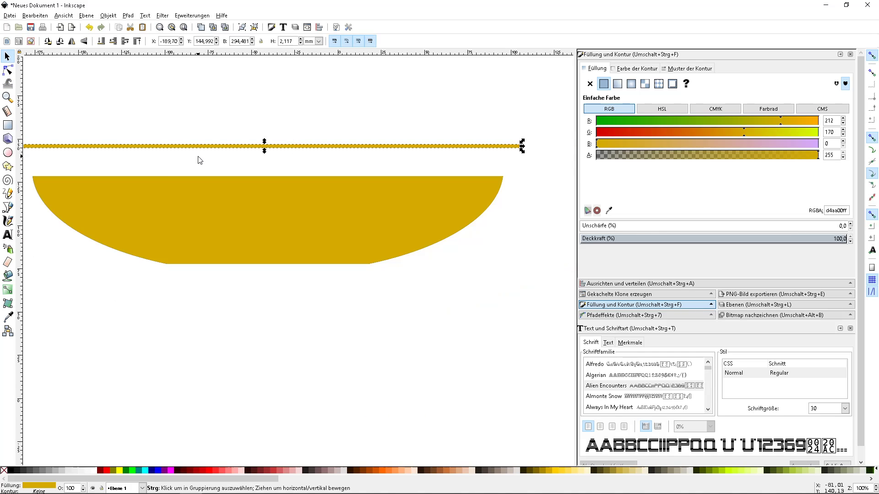
{"action": "scroll", "coordinate": [198, 159], "scroll_direction": "down", "scroll_amount": 1}
{"action": "scroll", "coordinate": [199, 160], "scroll_direction": "down", "scroll_amount": 1}
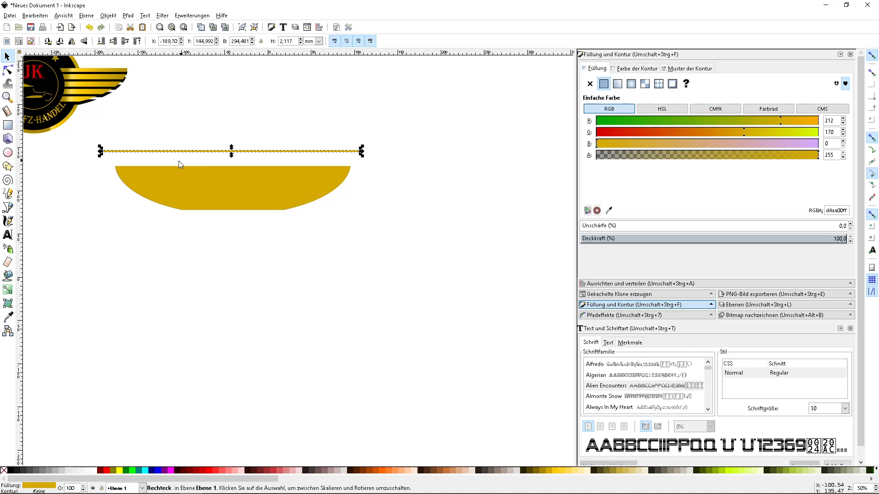
Box-select the stacked thin strips above the gold bowl and colour them red.
{"action": "left_click", "coordinate": [150, 178]}
{"action": "left_click_drag", "start_coordinate": [151, 178], "coordinate": [152, 203]}
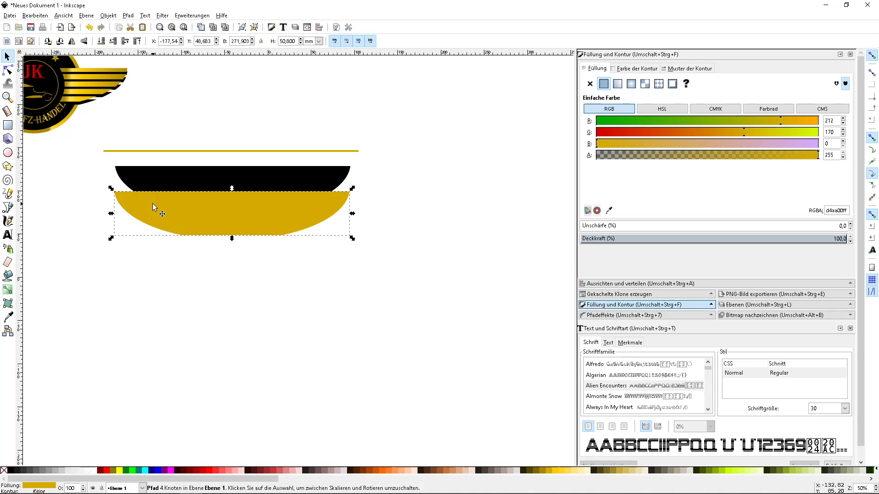
{"action": "key", "text": "ctrl+z"}
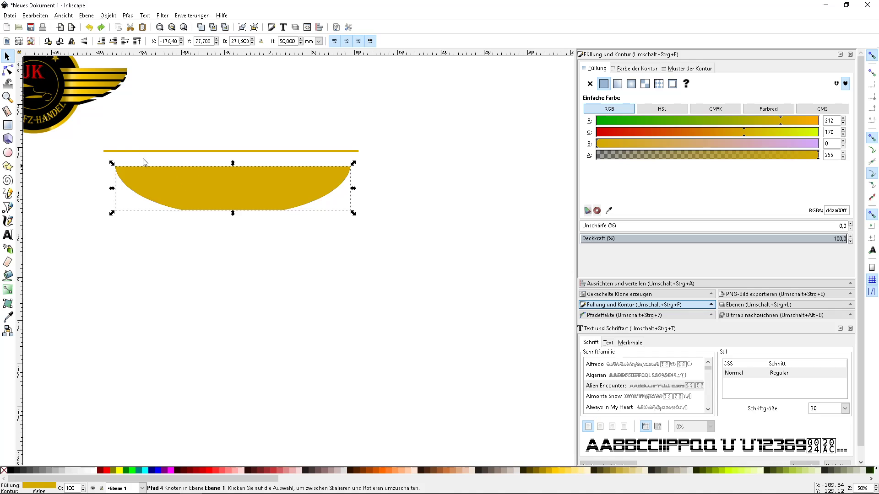
{"action": "left_click", "coordinate": [93, 141]}
{"action": "left_click_drag", "start_coordinate": [93, 137], "coordinate": [392, 160]}
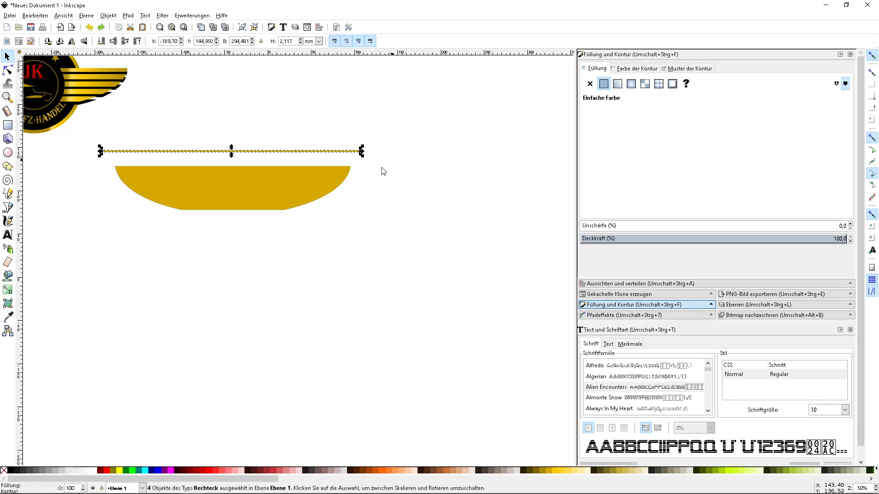
{"action": "left_click", "coordinate": [209, 468]}
{"action": "left_click", "coordinate": [210, 321]}
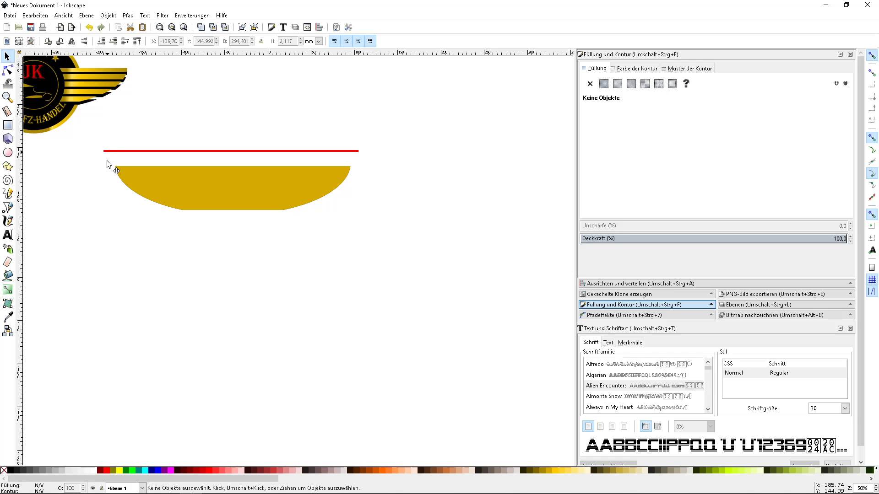
Move the red strips down onto the gold bowl at top, middle and lower heights.
{"action": "left_click_drag", "start_coordinate": [107, 161], "coordinate": [125, 205]}
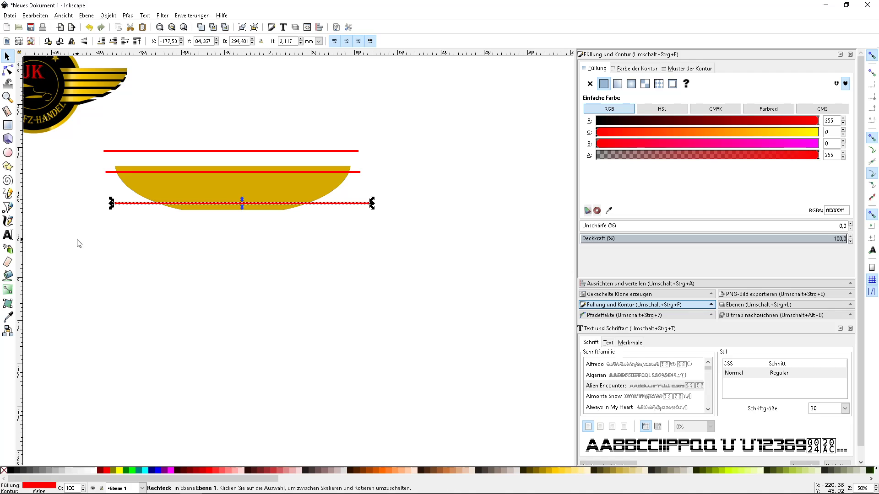
{"action": "left_click", "coordinate": [83, 224]}
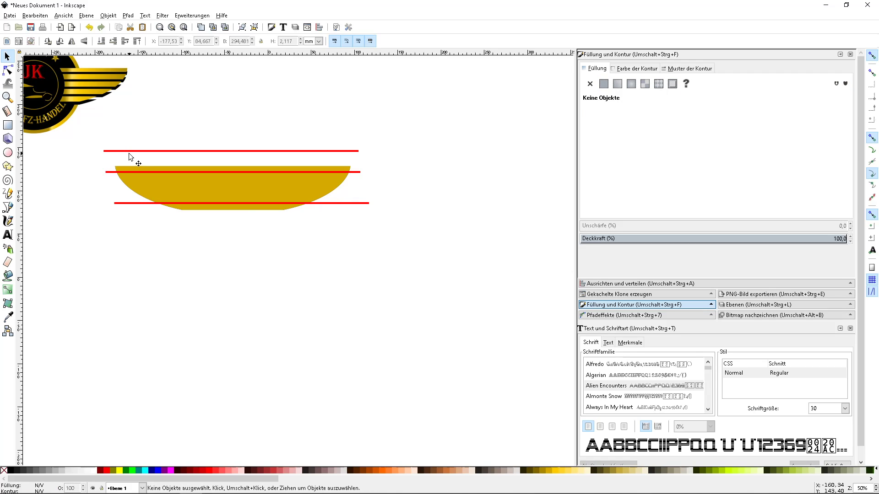
{"action": "left_click_drag", "start_coordinate": [128, 173], "coordinate": [128, 191]}
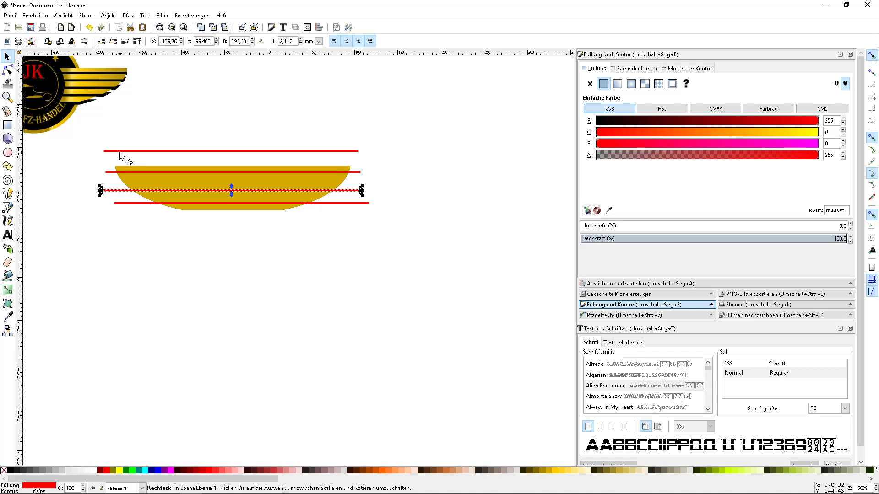
{"action": "left_click_drag", "start_coordinate": [120, 151], "coordinate": [121, 181]}
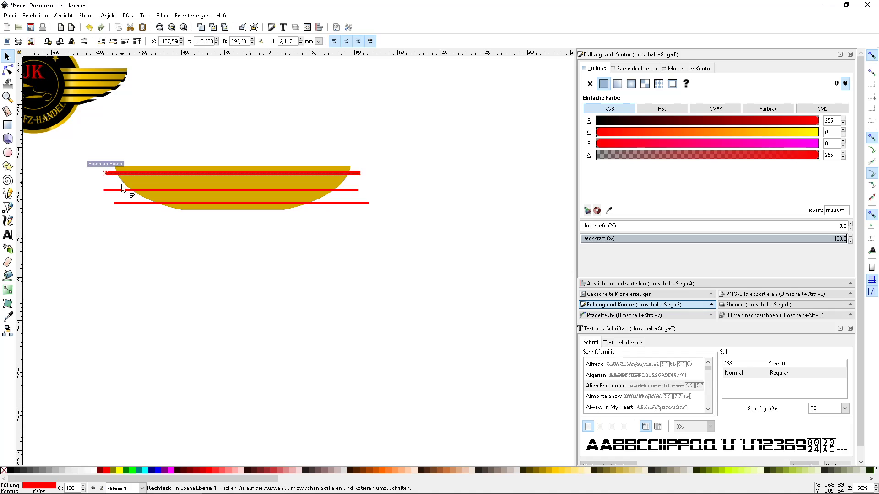
{"action": "left_click_drag", "start_coordinate": [121, 182], "coordinate": [122, 185]}
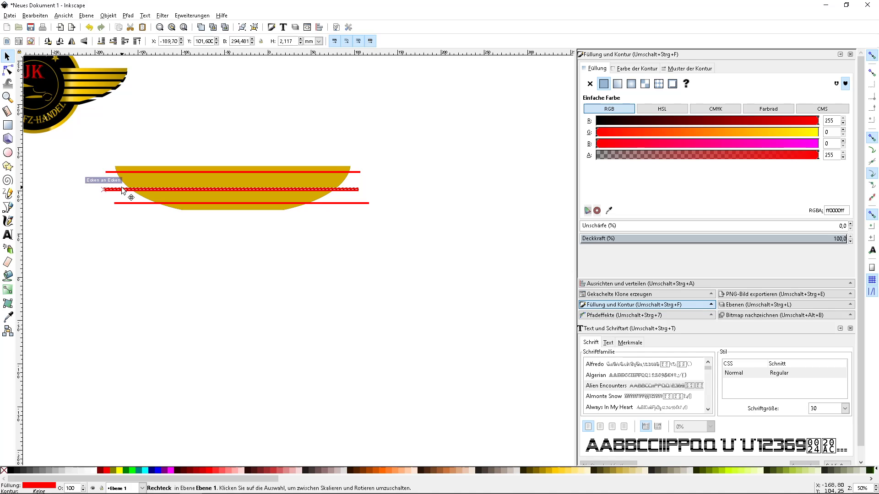
{"action": "left_click", "coordinate": [58, 201]}
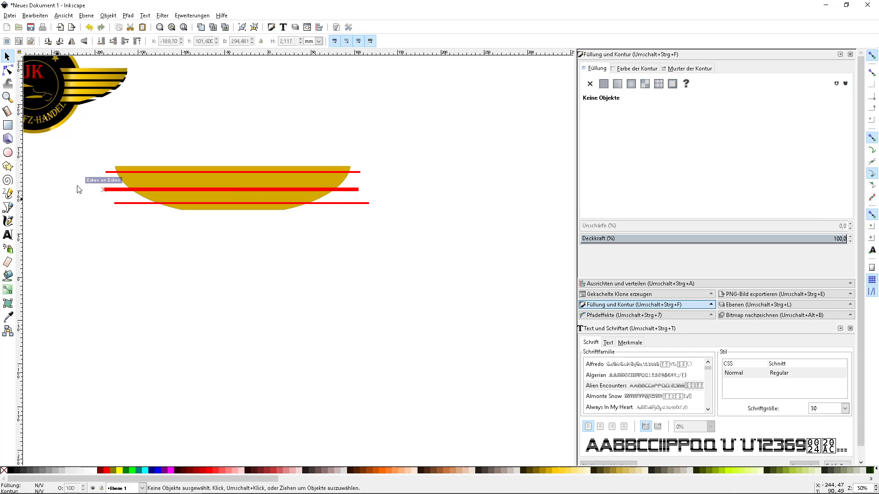
Select all four red strips together.
{"action": "left_click", "coordinate": [111, 172]}
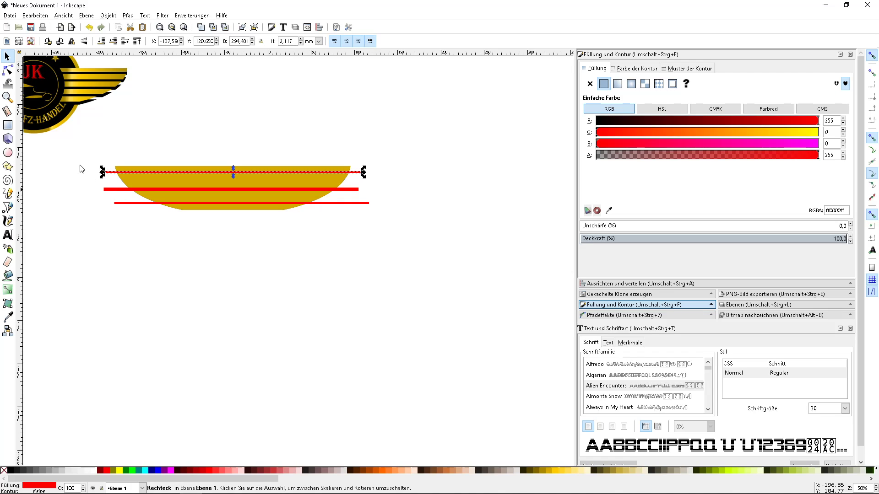
{"action": "left_click_drag", "start_coordinate": [87, 172], "coordinate": [397, 226]}
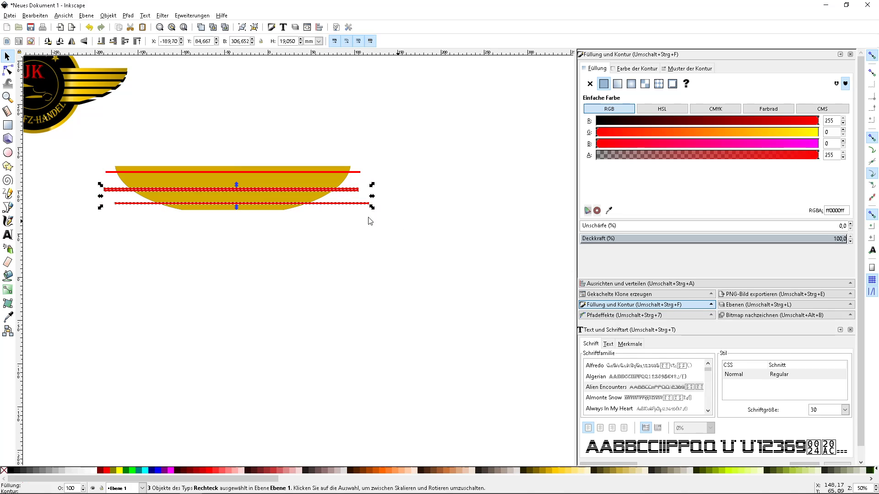
{"action": "left_click", "coordinate": [152, 172], "text": "shift"}
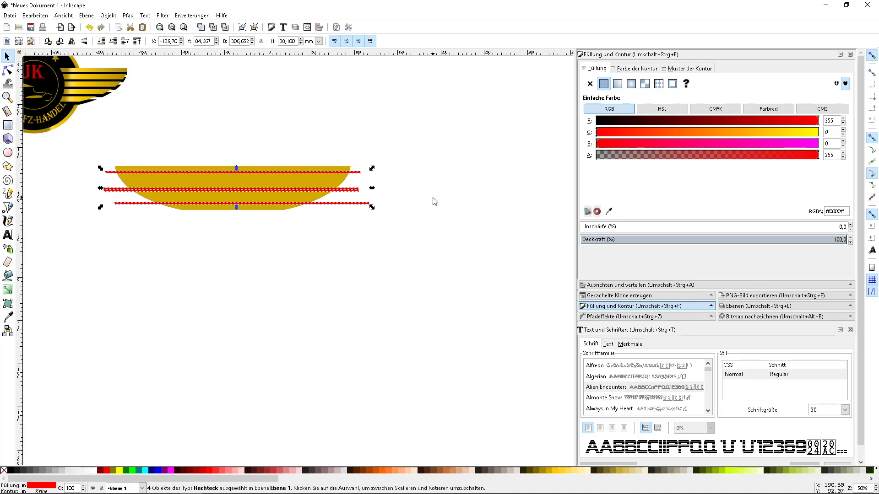
Centre the four red stripes horizontally and distribute their centres evenly vertically.
{"action": "left_click", "coordinate": [608, 285]}
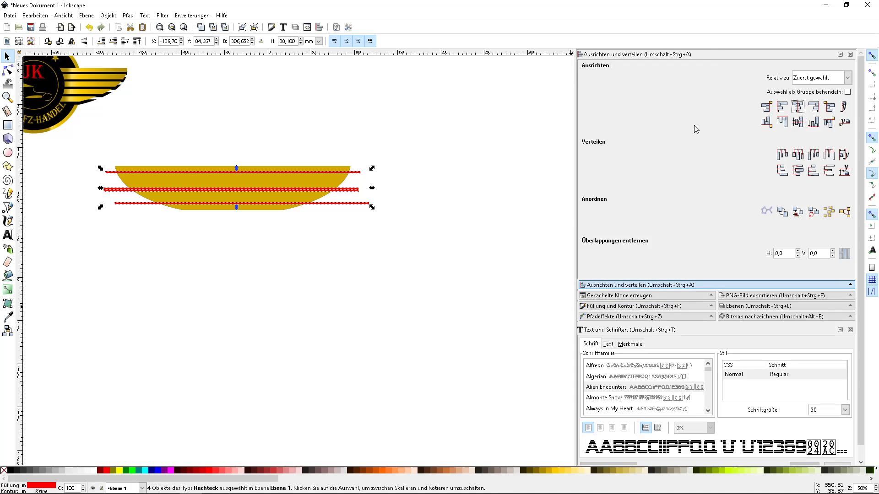
{"action": "left_click", "coordinate": [797, 106]}
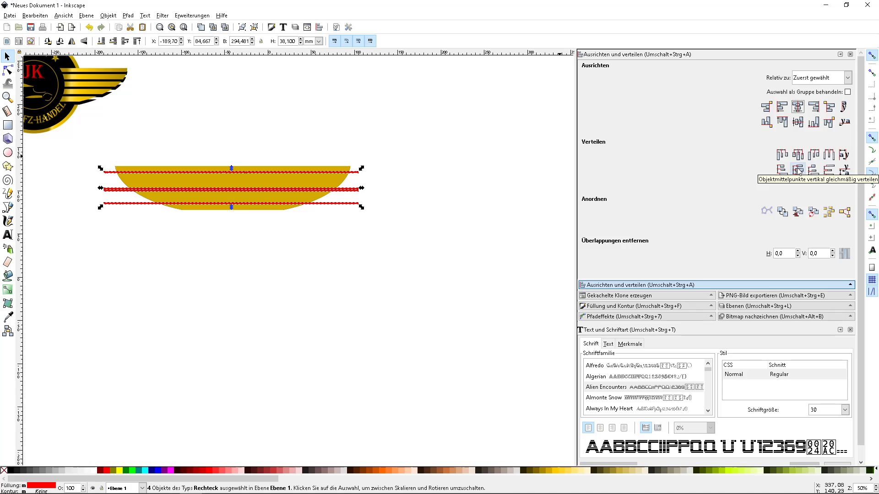
{"action": "left_click", "coordinate": [798, 171]}
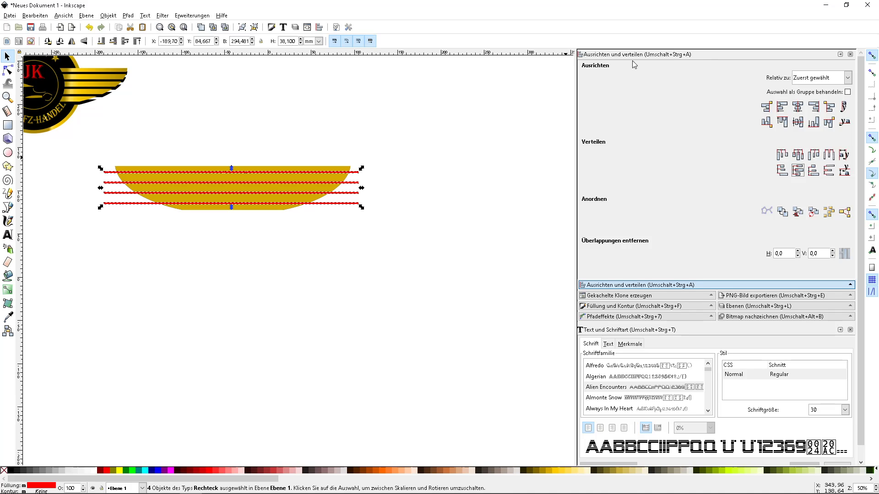
{"action": "left_click", "coordinate": [100, 18]}
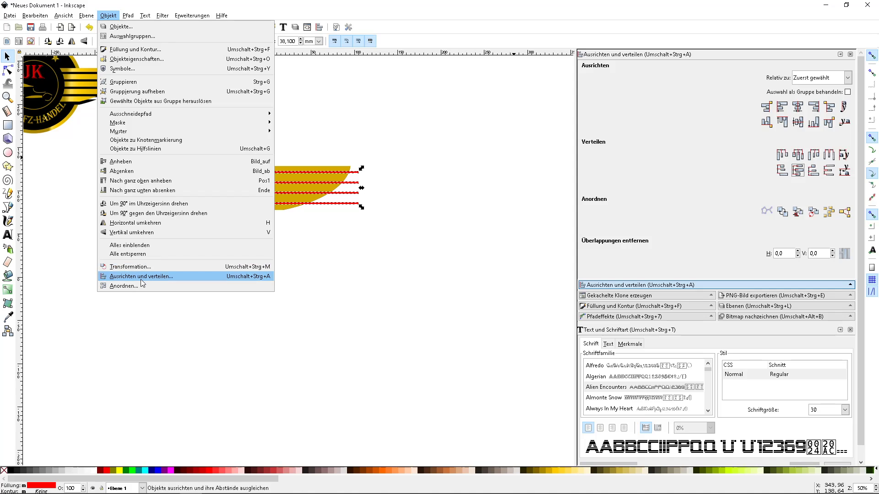
{"action": "left_click", "coordinate": [417, 275]}
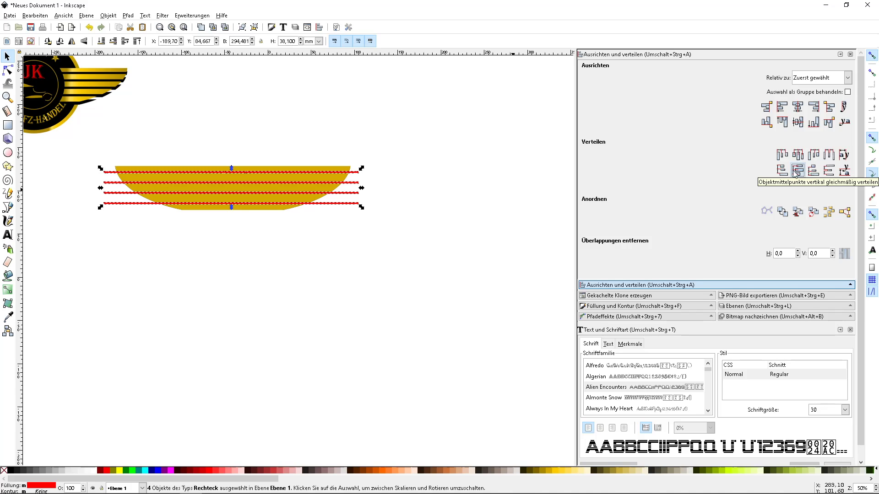
{"action": "left_click", "coordinate": [321, 257]}
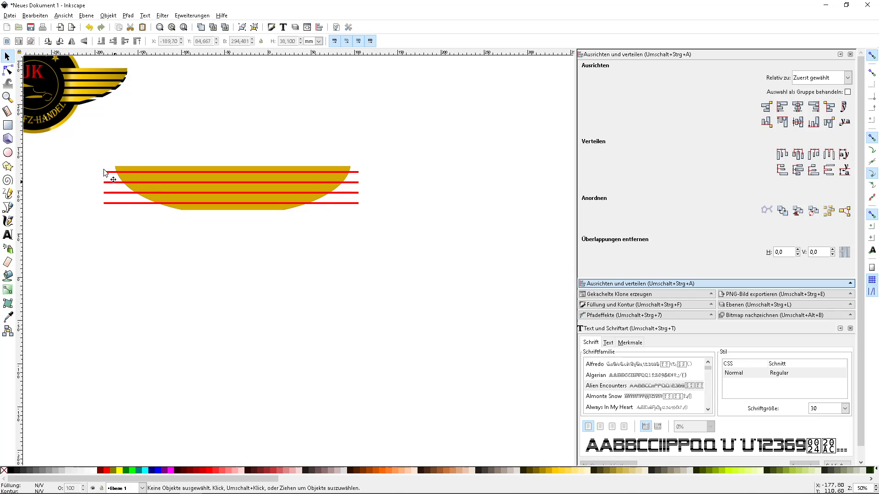
Subtract the top red bar from the gold shape with Path > Difference.
{"action": "left_click", "coordinate": [122, 167]}
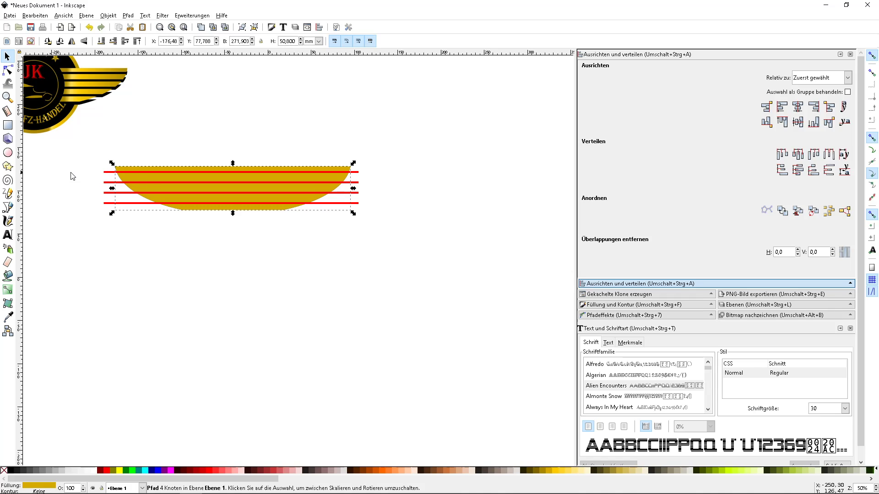
{"action": "key", "text": "shift"}
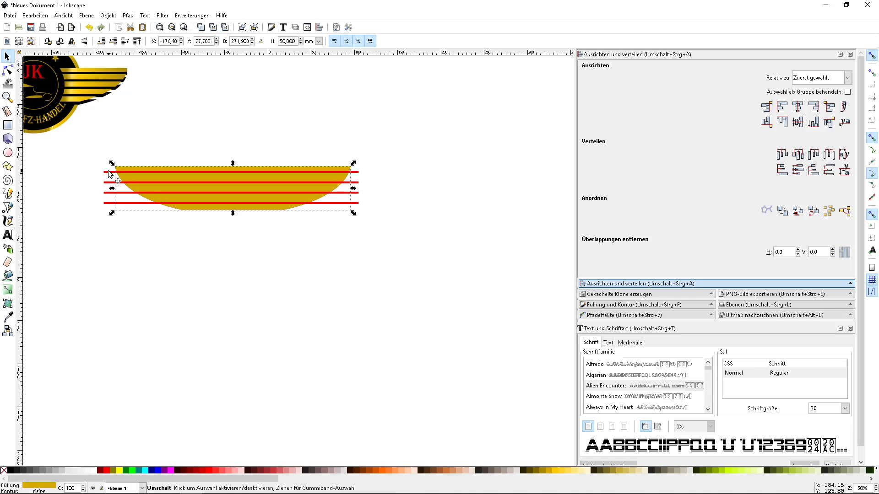
{"action": "left_click", "coordinate": [109, 171], "text": "shift"}
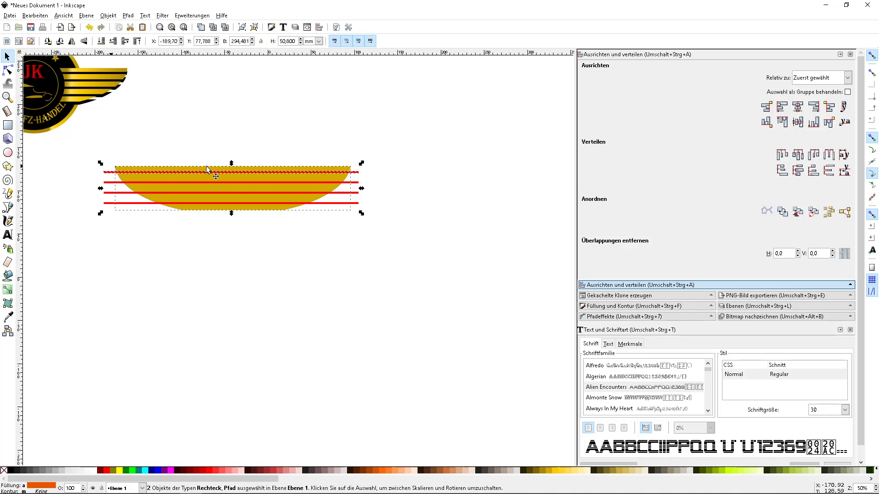
{"action": "scroll", "coordinate": [218, 182], "scroll_direction": "up", "scroll_amount": 1, "text": "ctrl"}
{"action": "scroll", "coordinate": [218, 182], "scroll_direction": "up", "scroll_amount": 1, "text": "ctrl"}
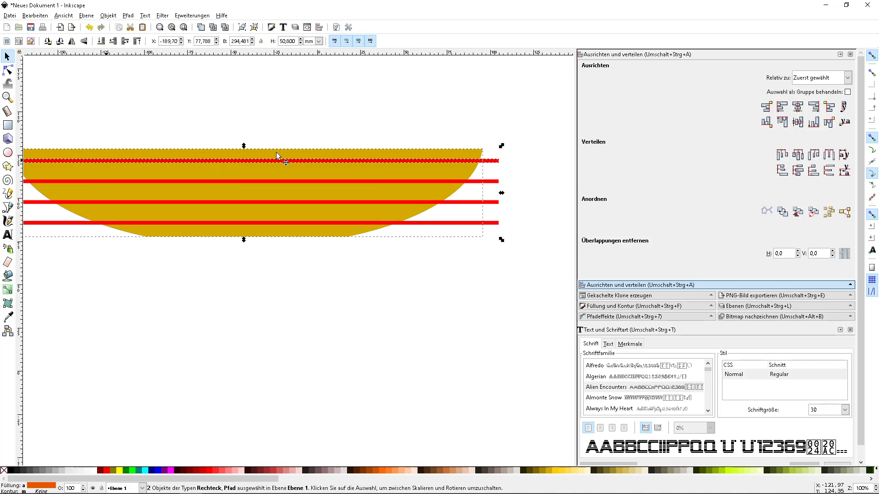
{"action": "left_click", "coordinate": [129, 17]}
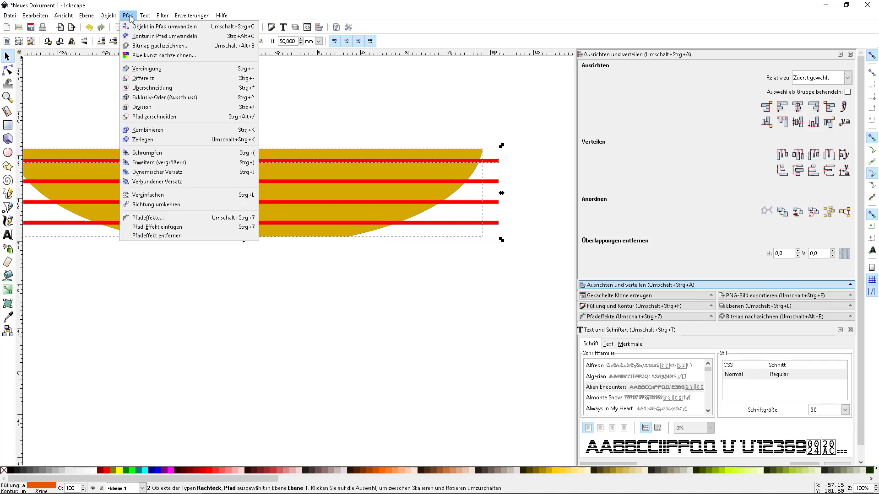
{"action": "left_click", "coordinate": [142, 78]}
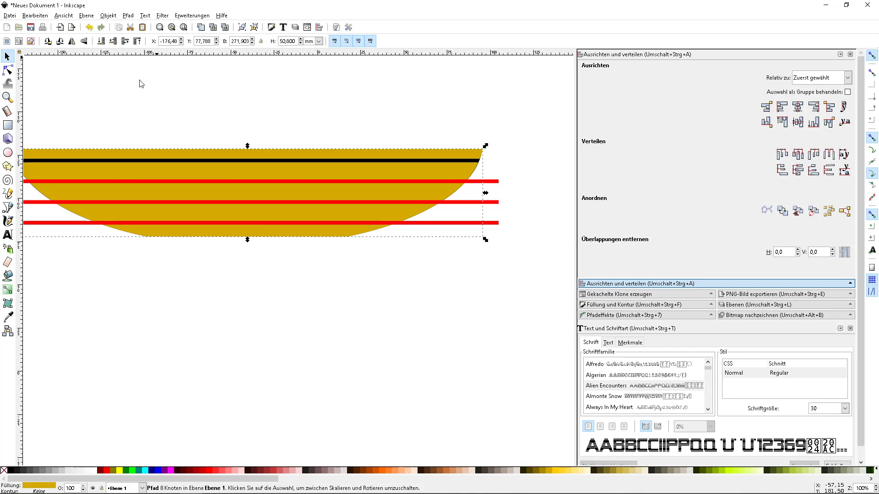
Cut the remaining three red bars out of the gold shape the same way.
{"action": "left_click", "coordinate": [494, 182], "text": "shift"}
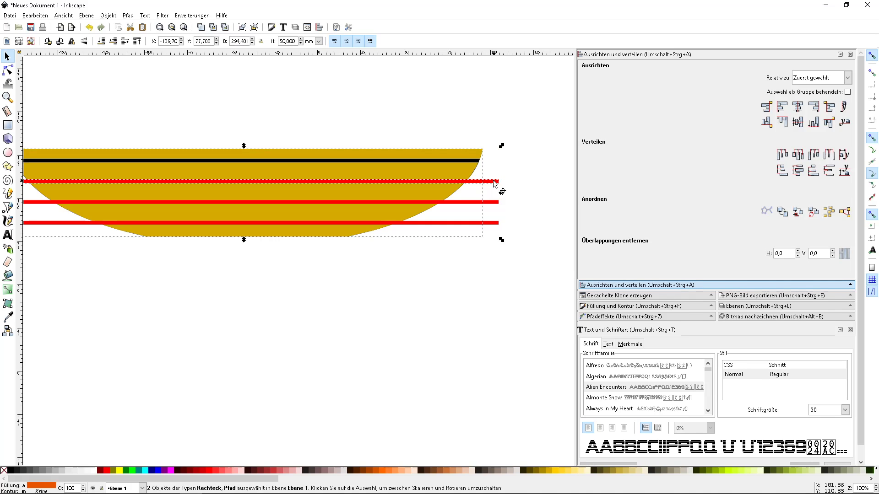
{"action": "left_click", "coordinate": [128, 15]}
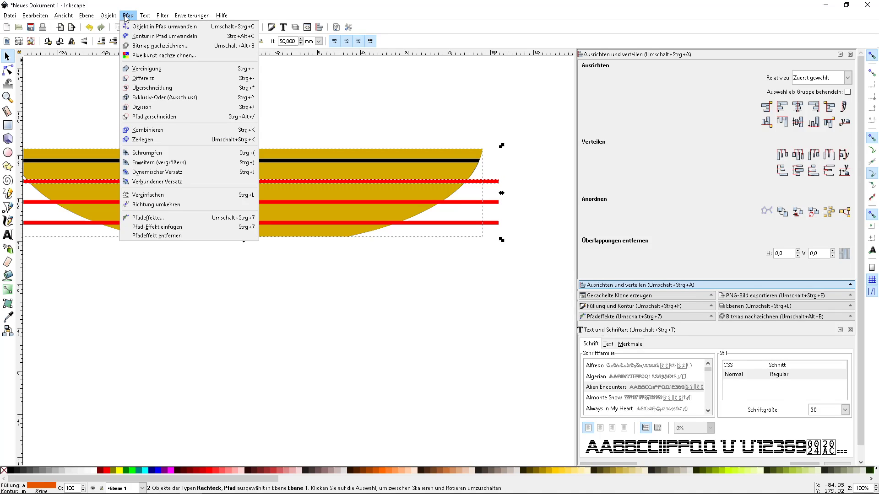
{"action": "left_click", "coordinate": [159, 79]}
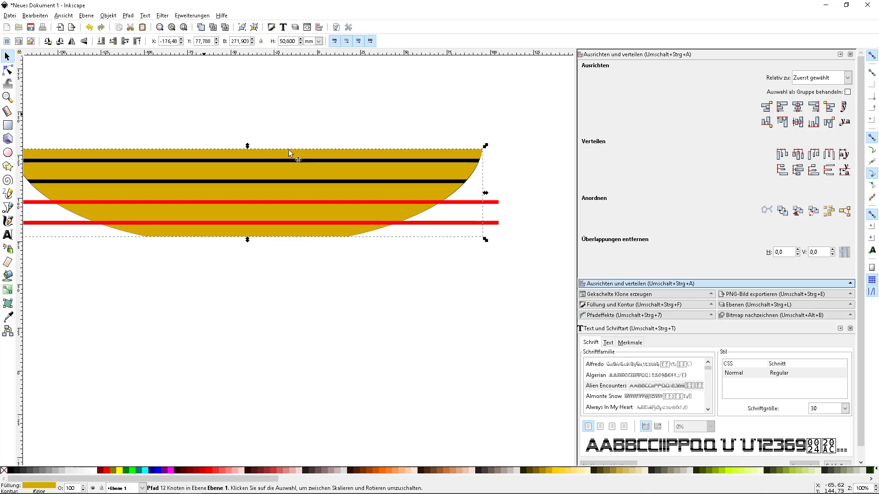
{"action": "left_click", "coordinate": [495, 202], "text": "shift"}
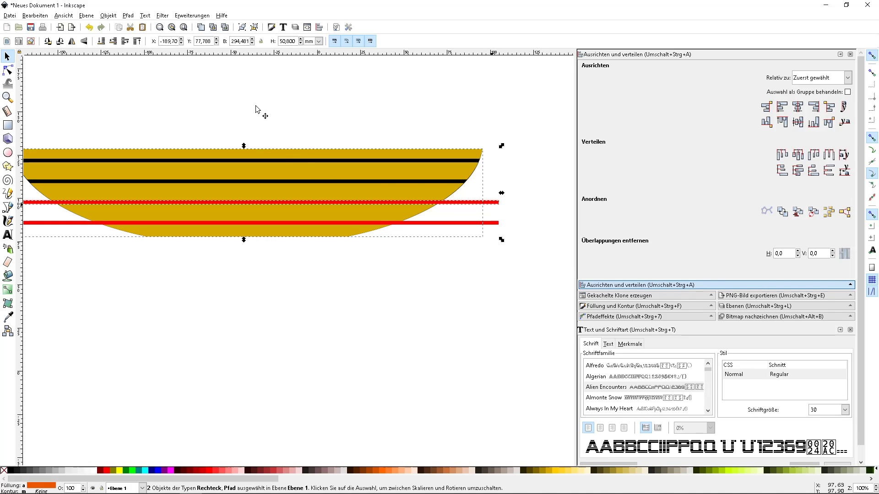
{"action": "left_click", "coordinate": [128, 16]}
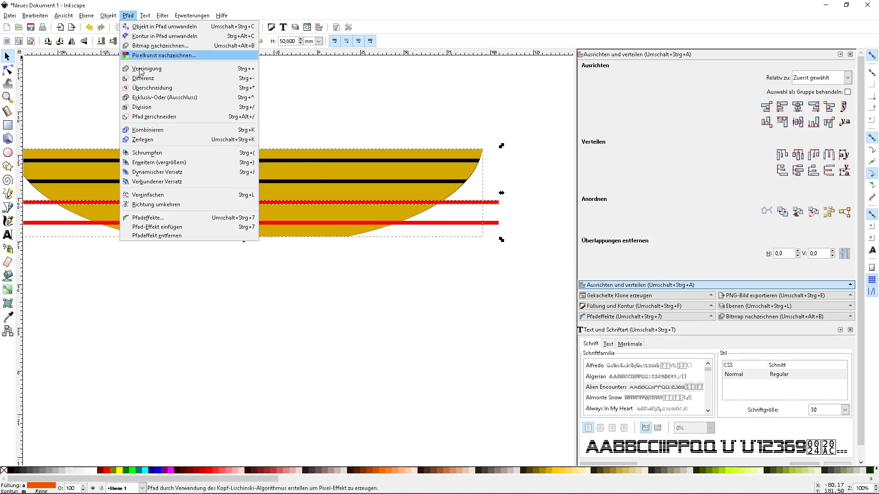
{"action": "left_click", "coordinate": [142, 80]}
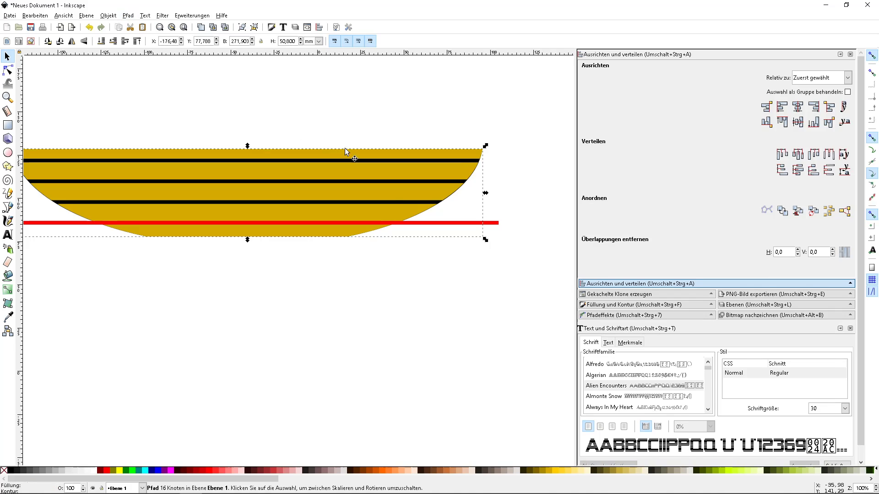
{"action": "left_click", "coordinate": [489, 224], "text": "shift"}
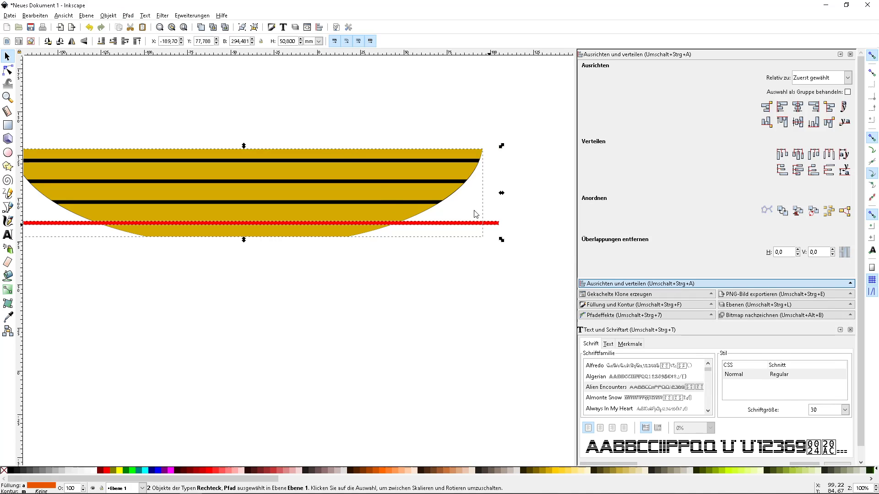
{"action": "left_click", "coordinate": [132, 16]}
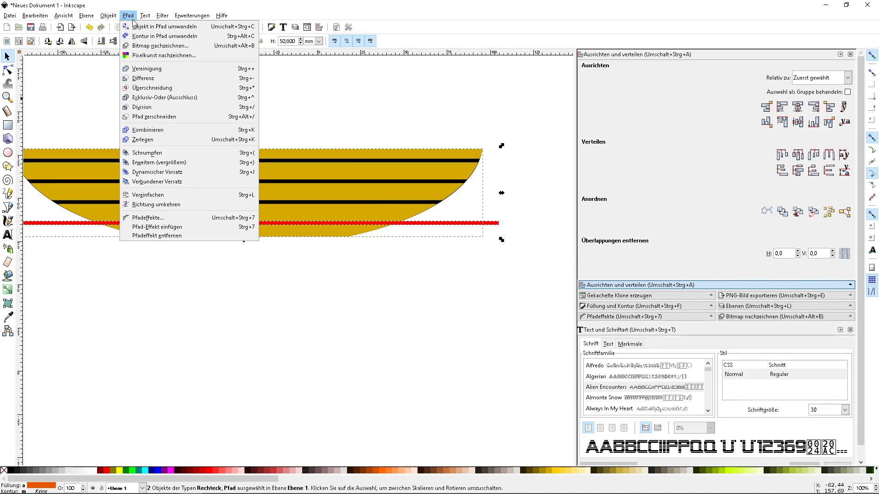
{"action": "left_click", "coordinate": [145, 78]}
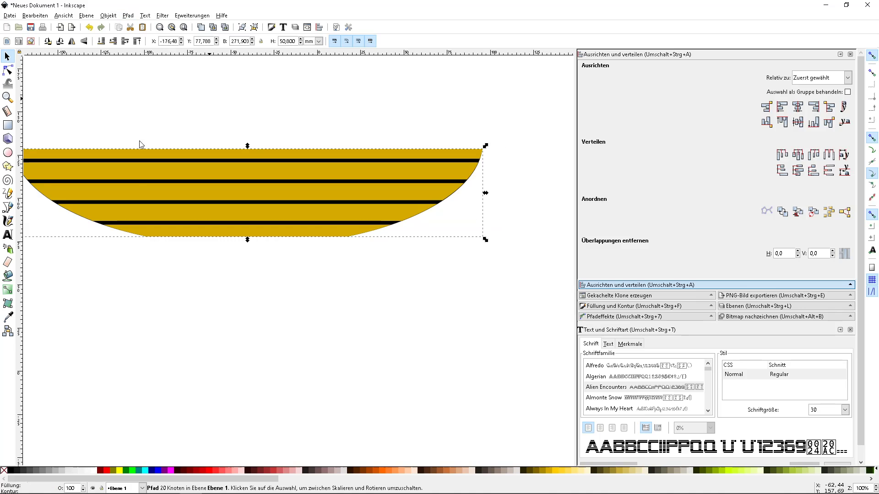
Move the striped gold shape lower and to the right on the page.
{"action": "scroll", "coordinate": [128, 247], "scroll_direction": "down", "scroll_amount": 3}
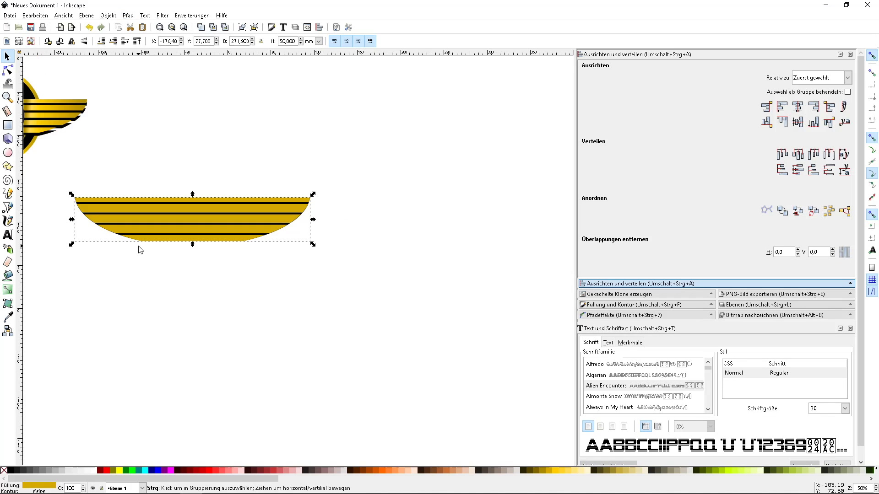
{"action": "left_click_drag", "start_coordinate": [77, 193], "coordinate": [302, 271]}
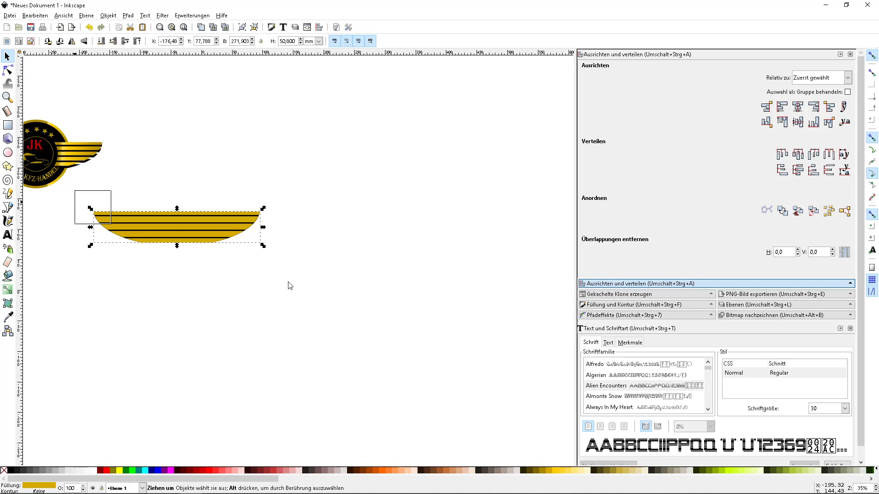
{"action": "left_click_drag", "start_coordinate": [247, 238], "coordinate": [340, 303]}
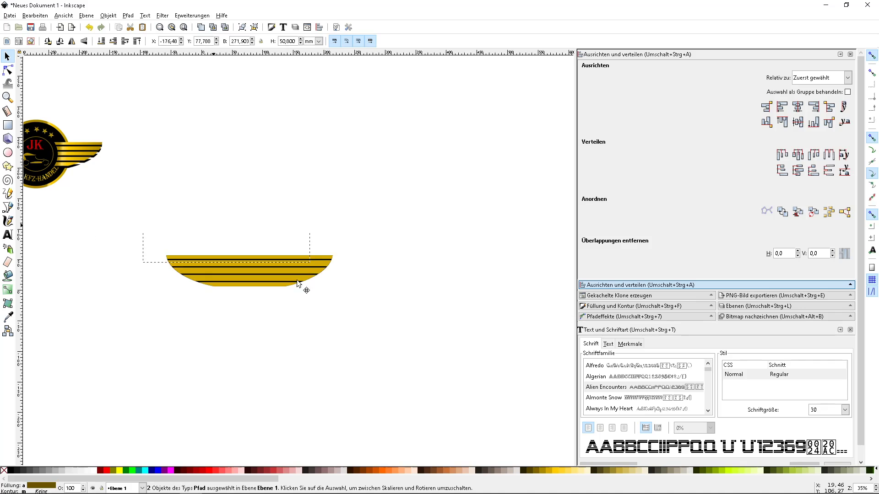
Place the JK emblem at the upper left and switch to the ellipse tool.
{"action": "mouse_move", "coordinate": [53, 161]}
{"action": "left_mouse_down"}
{"action": "mouse_move", "coordinate": [136, 137]}
{"action": "mouse_move", "coordinate": [135, 113]}
{"action": "left_mouse_up"}
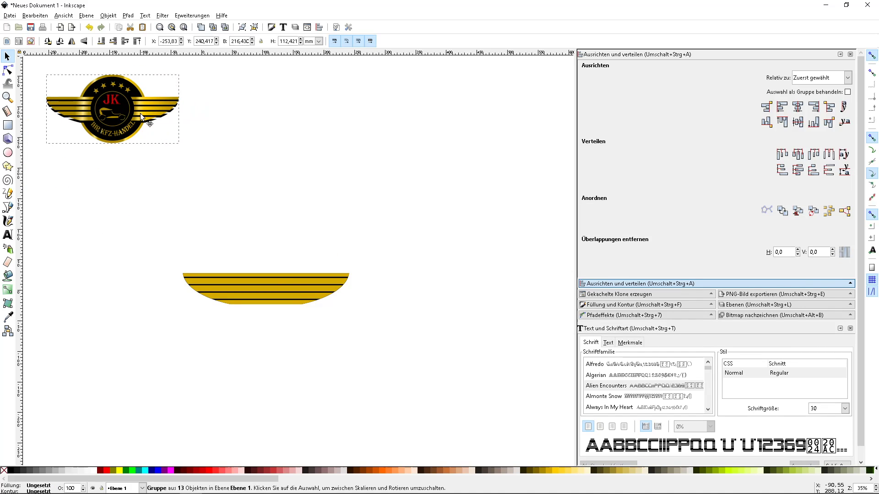
{"action": "left_click", "coordinate": [117, 192]}
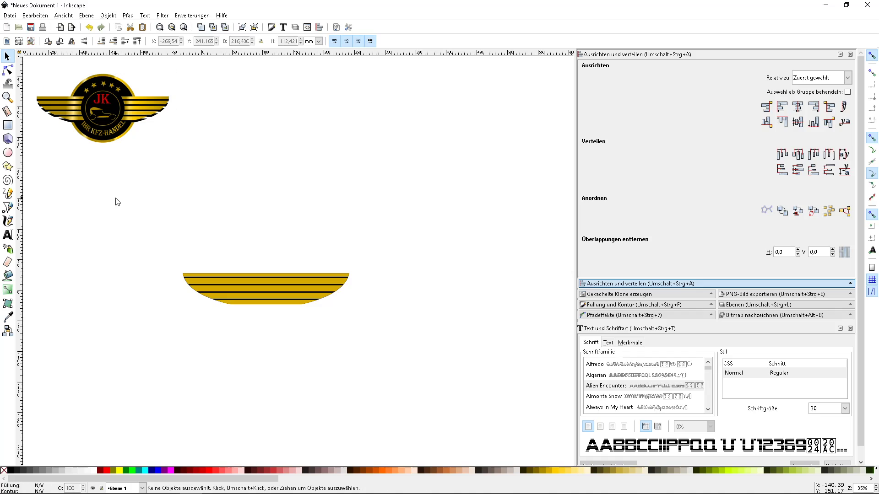
{"action": "left_click_drag", "start_coordinate": [101, 125], "coordinate": [73, 120]}
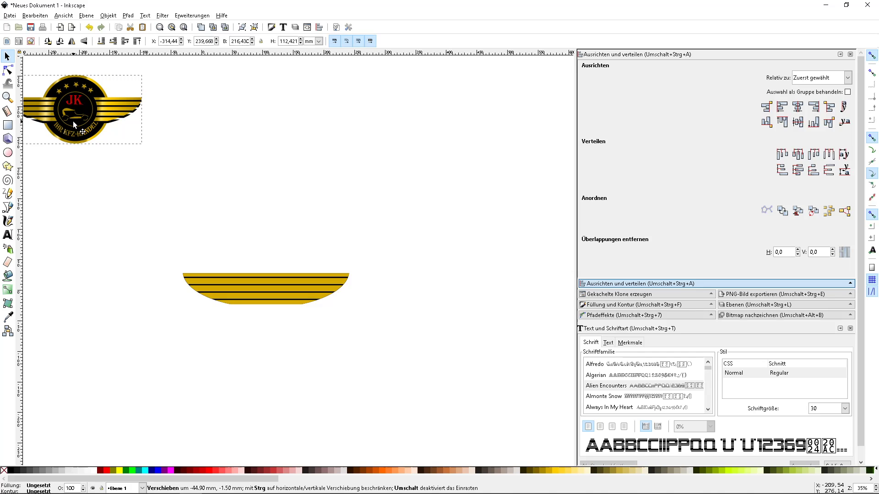
{"action": "left_click", "coordinate": [126, 226]}
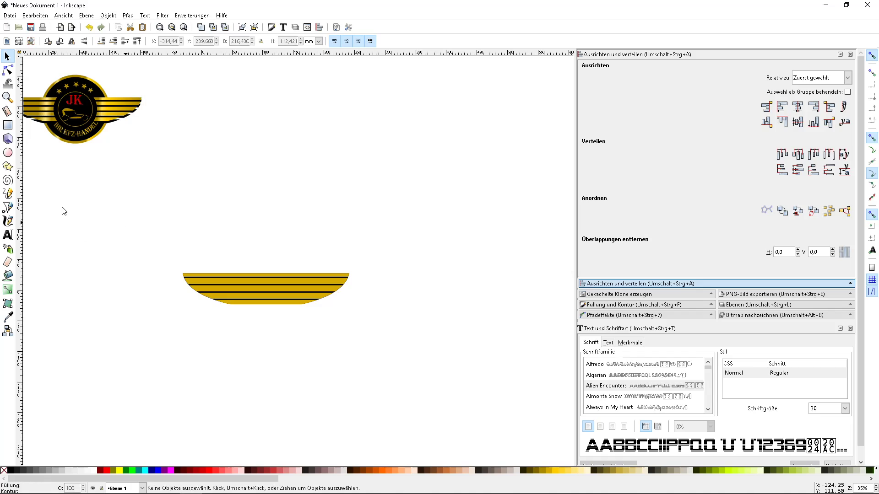
{"action": "left_click", "coordinate": [7, 153]}
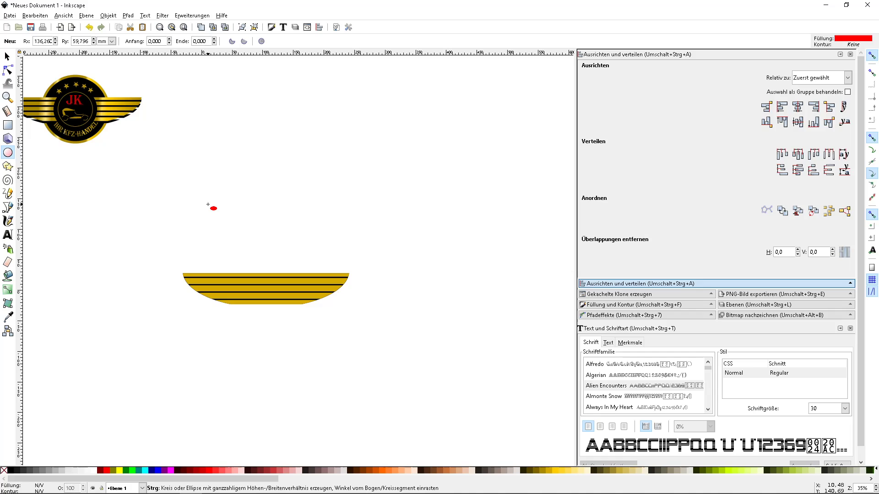
Draw a circle over the striped shape, then move it down and shrink it.
{"action": "mouse_move", "coordinate": [207, 201]}
{"action": "left_mouse_down"}
{"action": "mouse_move", "coordinate": [304, 334]}
{"action": "mouse_move", "coordinate": [332, 348]}
{"action": "left_mouse_up"}
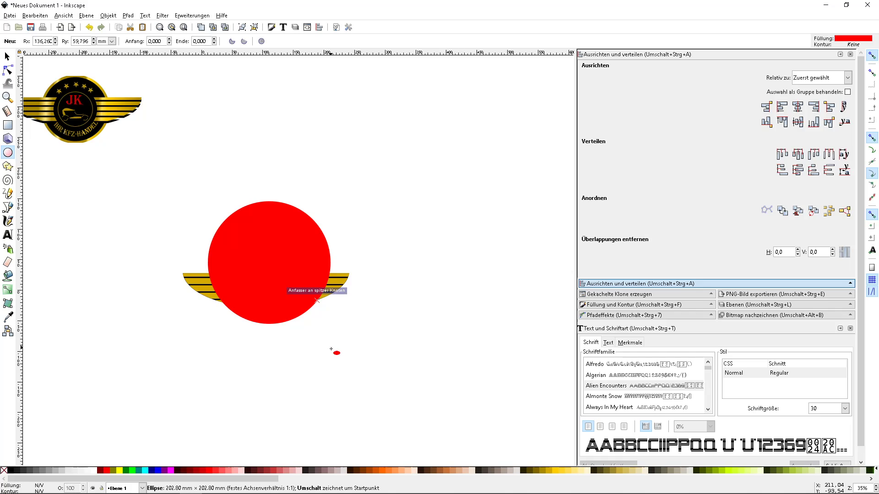
{"action": "left_click_drag", "start_coordinate": [331, 349], "coordinate": [319, 340]}
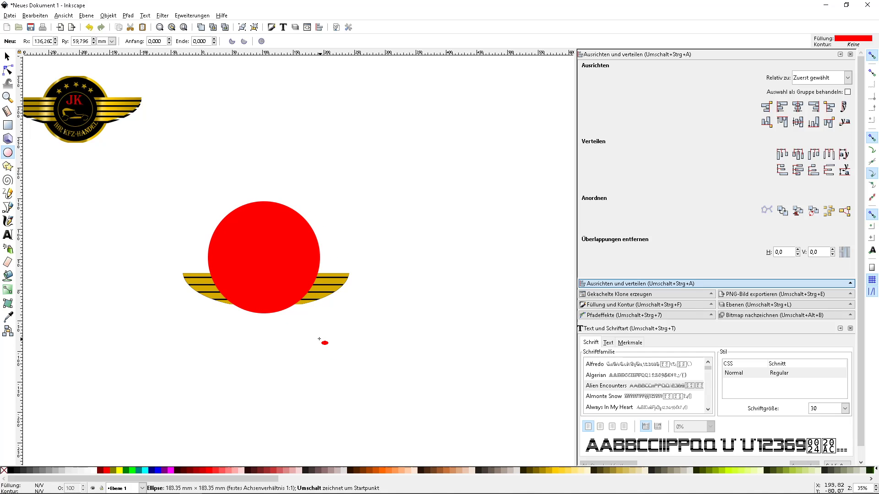
{"action": "left_click_drag", "start_coordinate": [319, 339], "coordinate": [318, 337]}
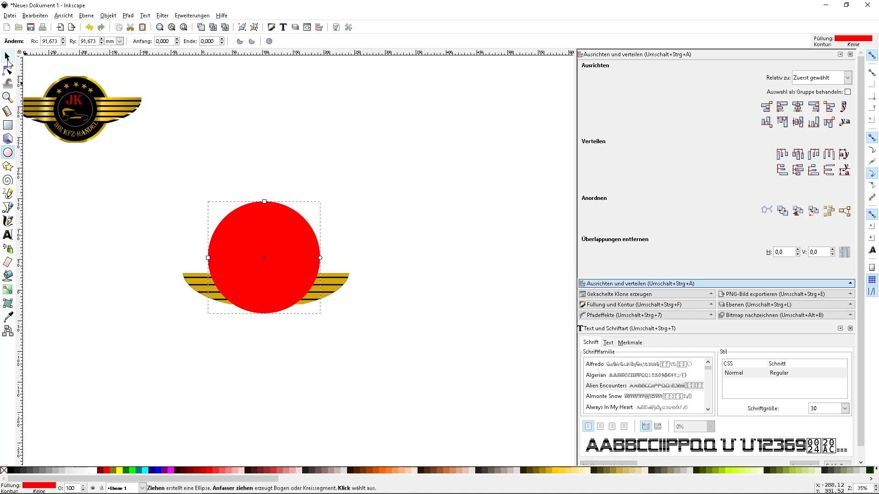
{"action": "left_click", "coordinate": [7, 58]}
{"action": "mouse_move", "coordinate": [238, 242]}
{"action": "left_mouse_down"}
{"action": "mouse_move", "coordinate": [236, 274]}
{"action": "mouse_move", "coordinate": [236, 266]}
{"action": "left_mouse_up"}
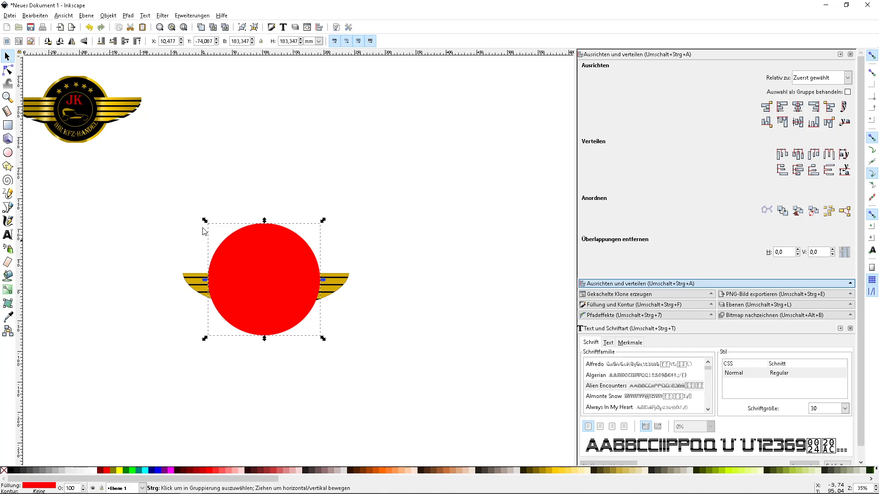
{"action": "left_click_drag", "start_coordinate": [205, 222], "coordinate": [219, 233]}
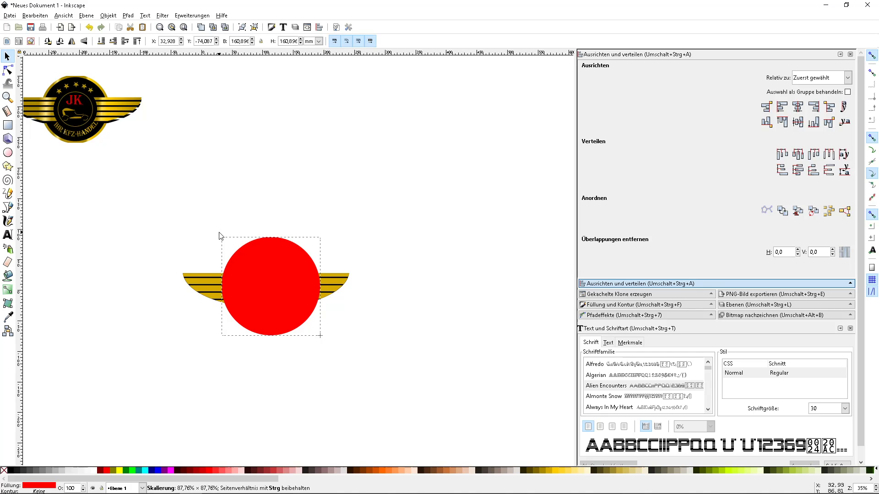
{"action": "left_click_drag", "start_coordinate": [220, 237], "coordinate": [220, 243]}
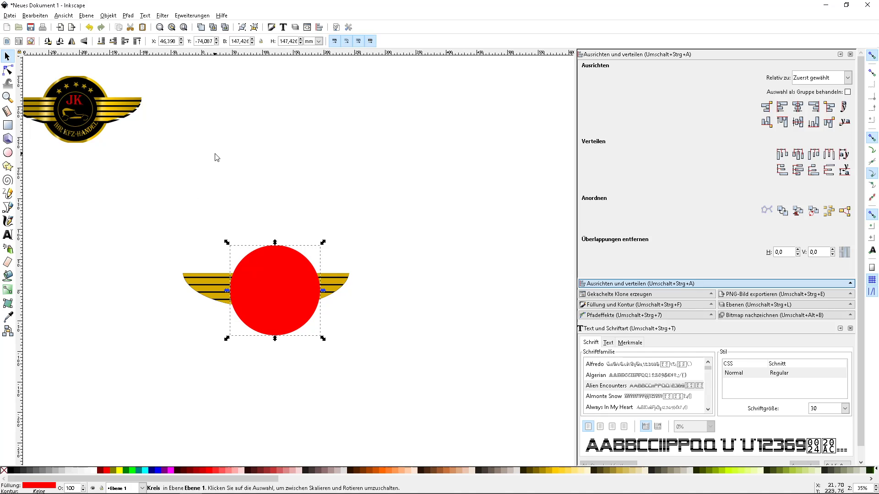
Send the circle behind the stripes, fill it black, and nudge it left to centre.
{"action": "key", "text": "Page_Down"}
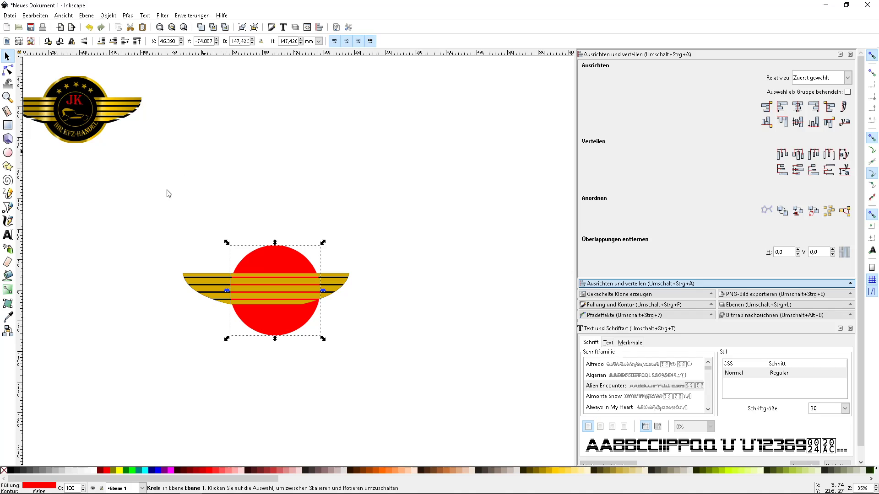
{"action": "left_click", "coordinate": [11, 472]}
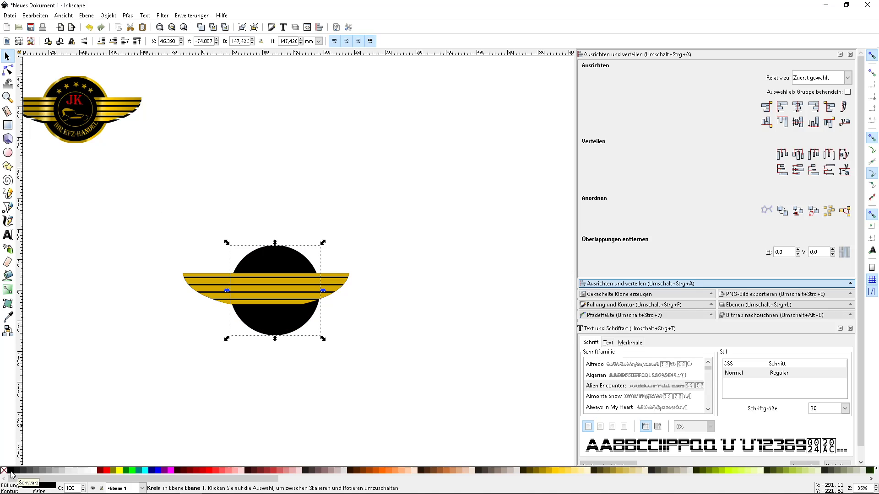
{"action": "left_click", "coordinate": [294, 264]}
{"action": "left_click_drag", "start_coordinate": [294, 265], "coordinate": [283, 259]}
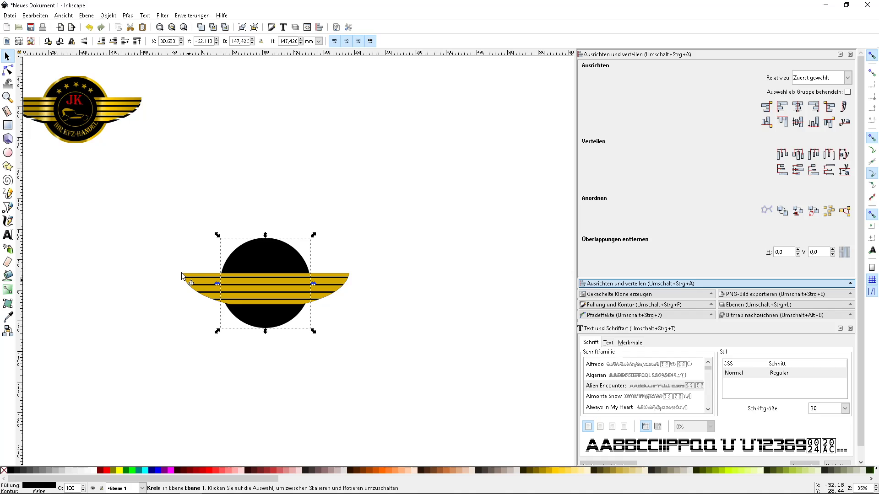
Centre the black circle on the striped wings on both axes with Align and Distribute.
{"action": "left_click_drag", "start_coordinate": [148, 206], "coordinate": [419, 379]}
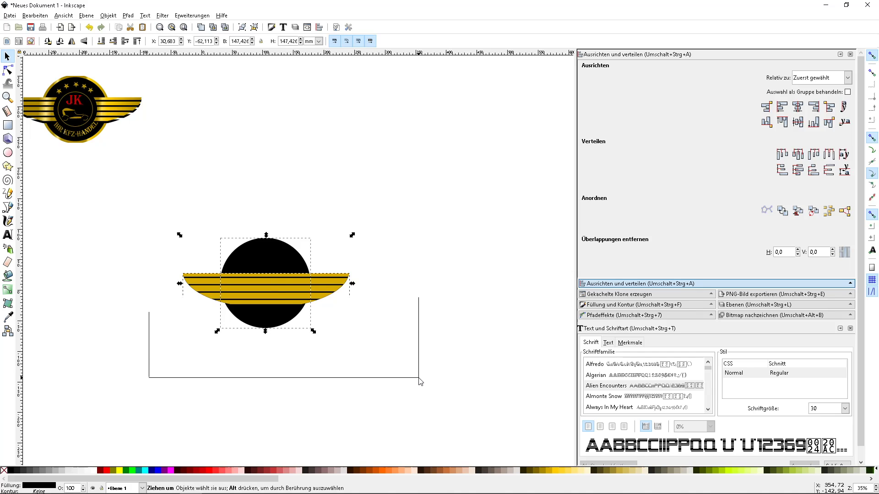
{"action": "left_click_drag", "start_coordinate": [420, 380], "coordinate": [419, 381]}
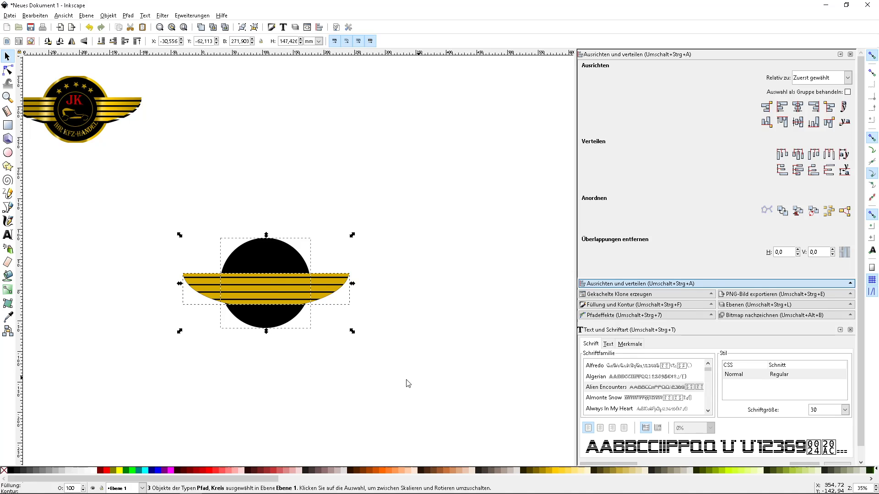
{"action": "left_click", "coordinate": [797, 109]}
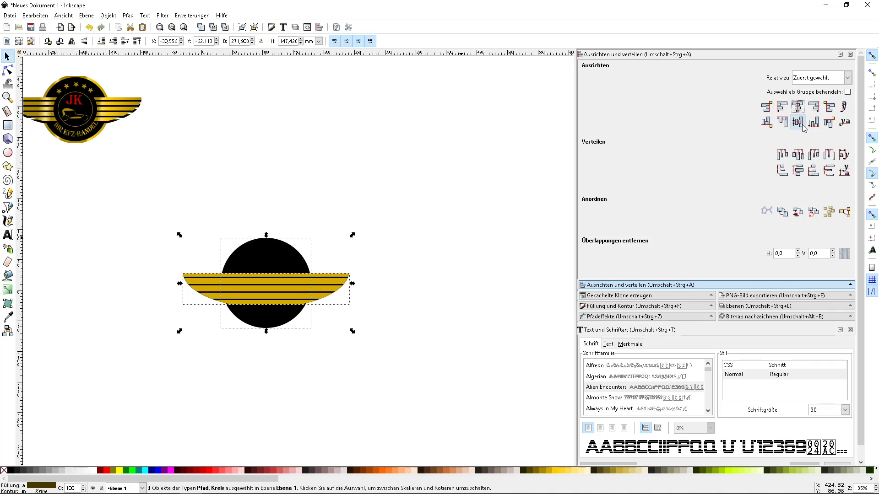
{"action": "left_click", "coordinate": [802, 126]}
{"action": "left_click", "coordinate": [387, 261]}
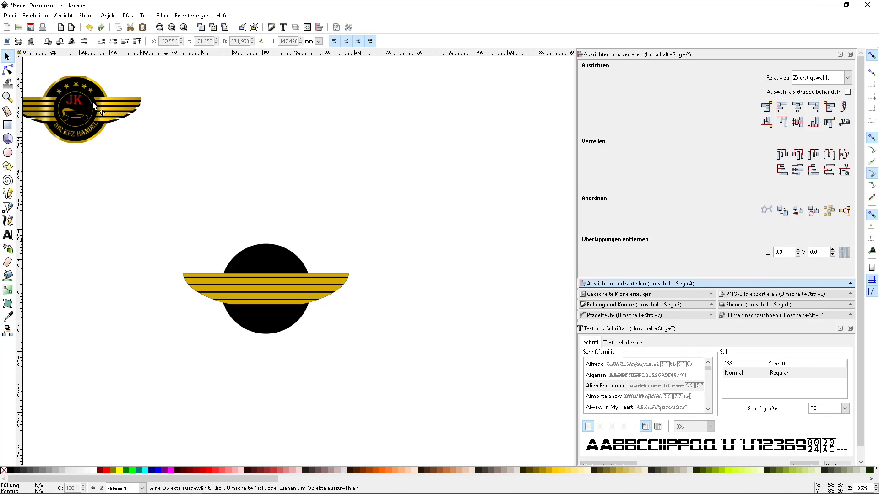
Give the black circle a #AA8800 dark-gold stroke via Fill and Stroke.
{"action": "left_click", "coordinate": [256, 251]}
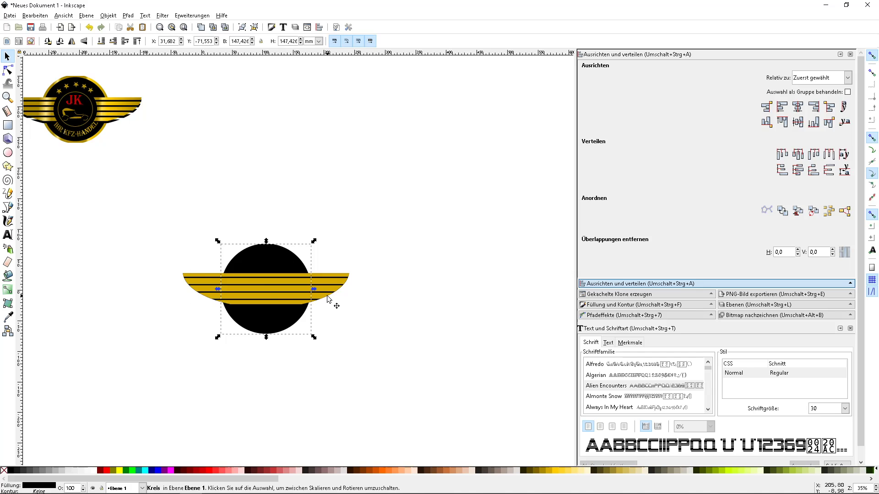
{"action": "left_click", "coordinate": [613, 305]}
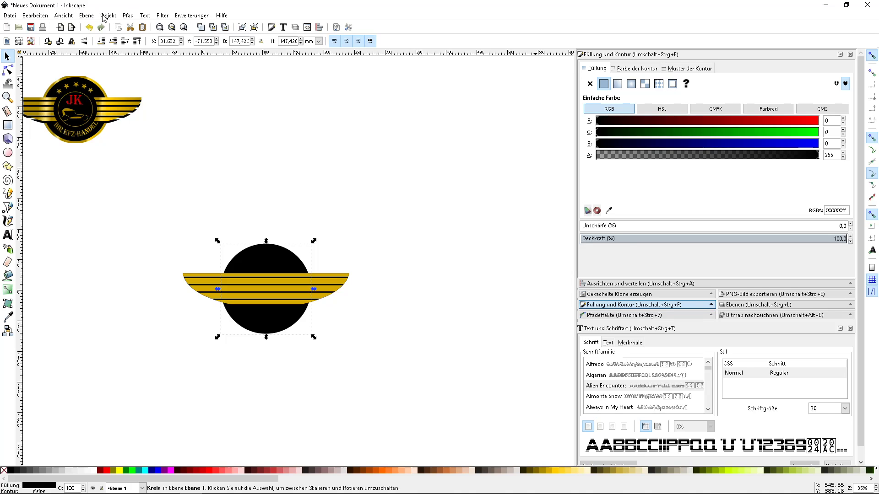
{"action": "left_click", "coordinate": [107, 16]}
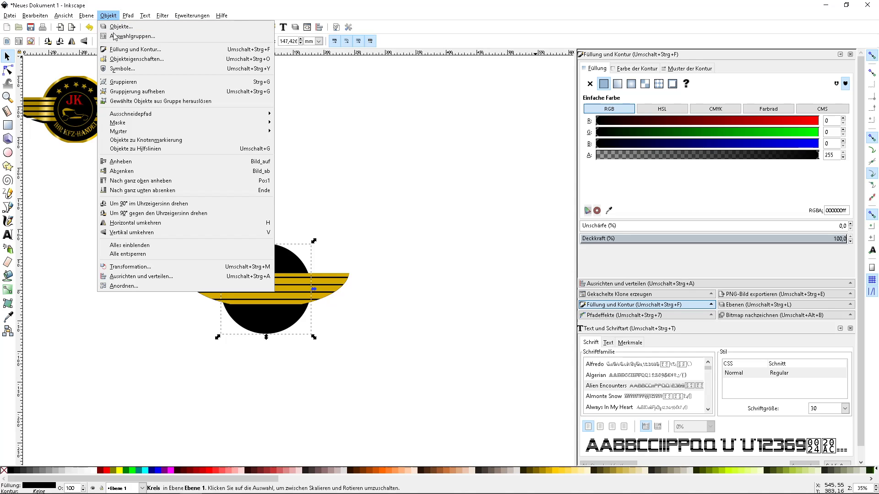
{"action": "left_click", "coordinate": [122, 50]}
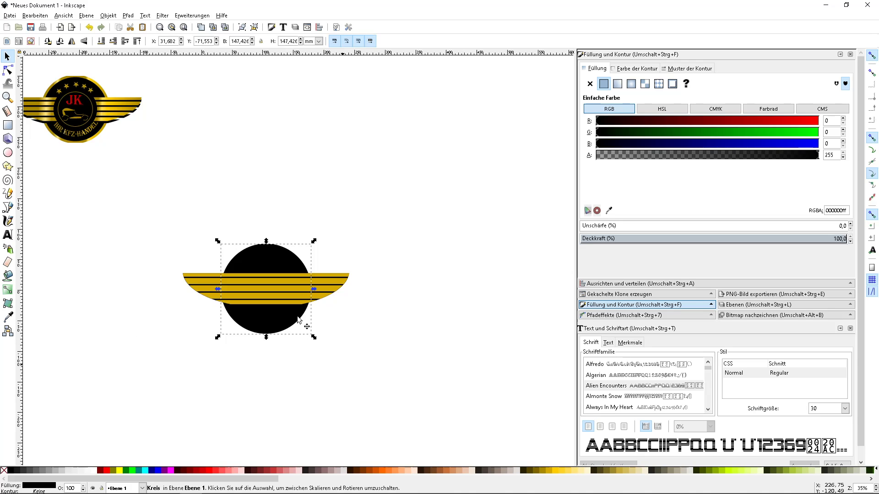
{"action": "left_click", "coordinate": [545, 468], "text": "shift"}
Set the stroke width unit to px and raise the gold outline to 14.242 px.
{"action": "left_click", "coordinate": [682, 68]}
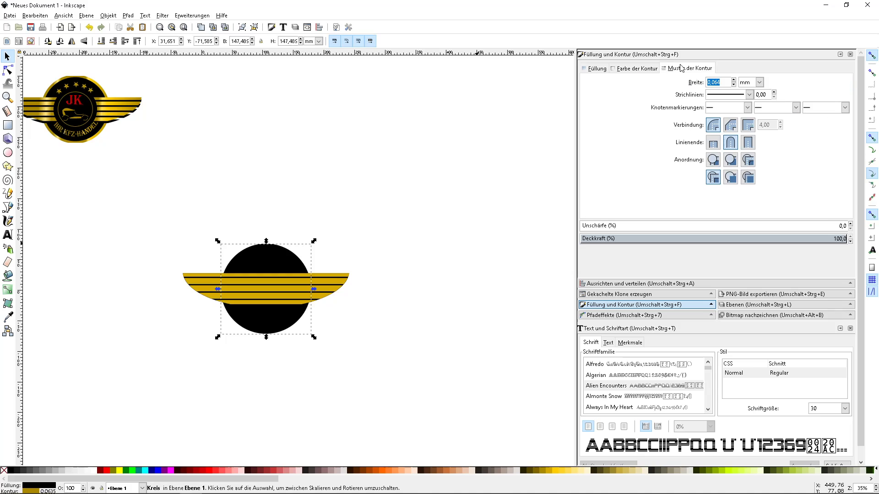
{"action": "key", "text": "Return"}
{"action": "left_click", "coordinate": [763, 84]}
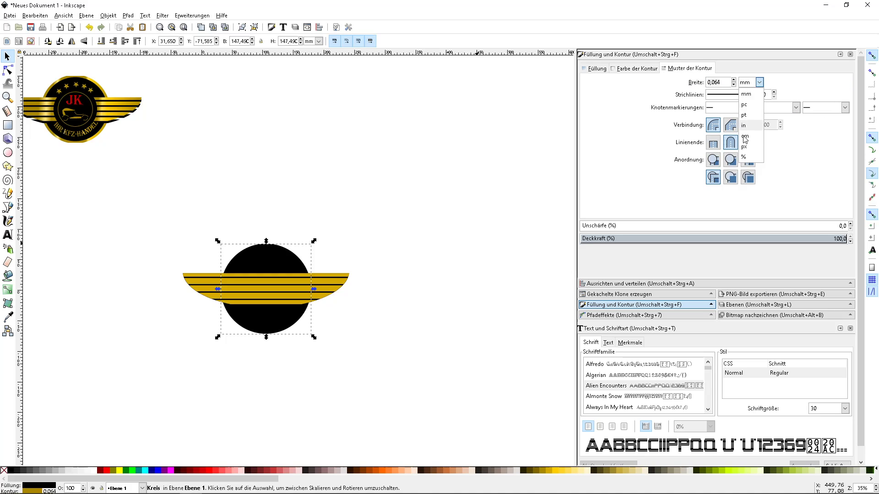
{"action": "left_click", "coordinate": [743, 104]}
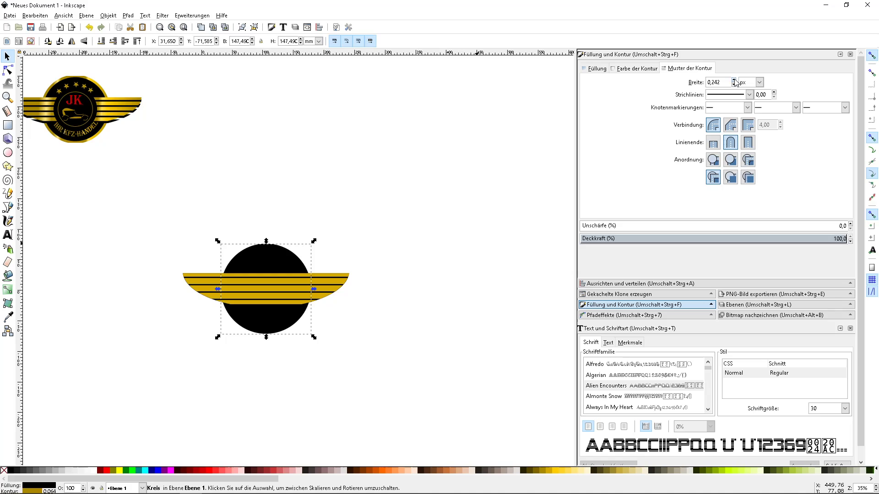
{"action": "left_click", "coordinate": [734, 80]}
{"action": "left_click", "coordinate": [734, 80]}
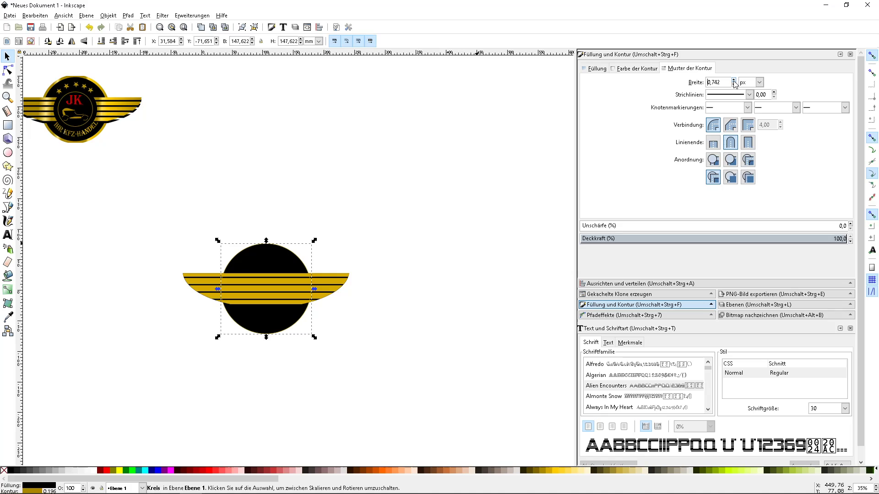
{"action": "left_click", "coordinate": [733, 80]}
{"action": "left_click", "coordinate": [733, 81]}
{"action": "left_click", "coordinate": [734, 81]}
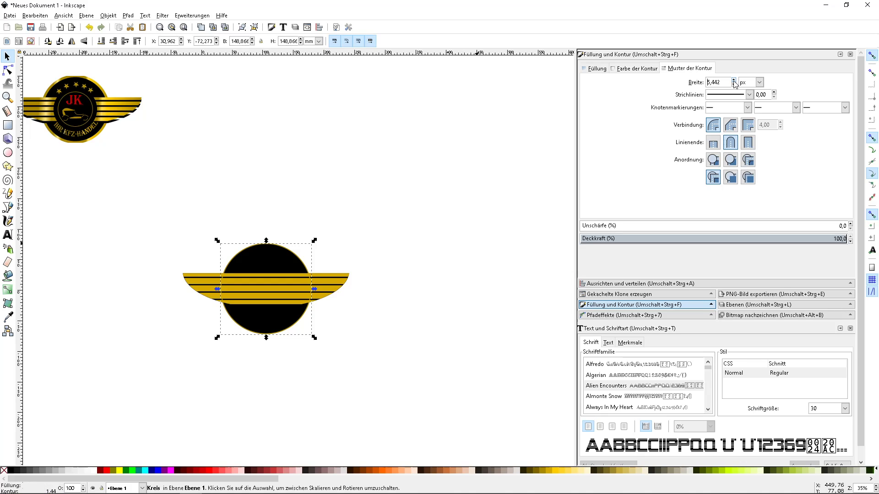
{"action": "left_click", "coordinate": [734, 80]}
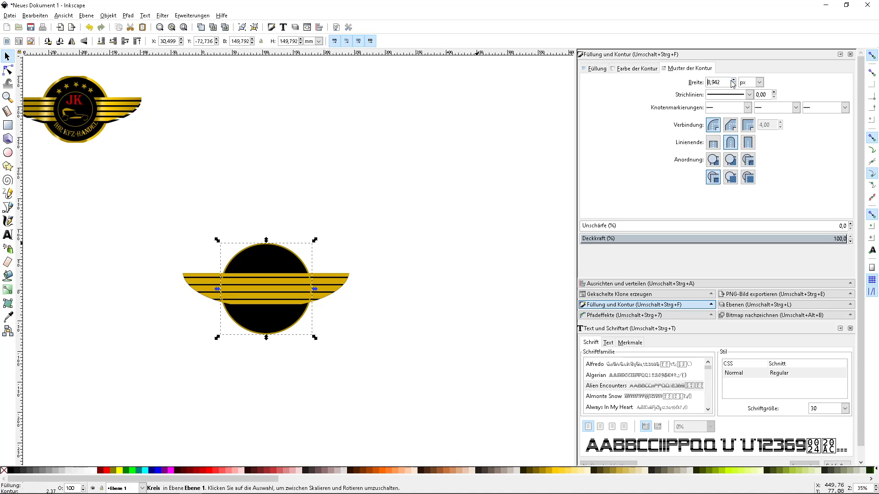
{"action": "left_click", "coordinate": [734, 82]}
{"action": "left_click", "coordinate": [733, 81]}
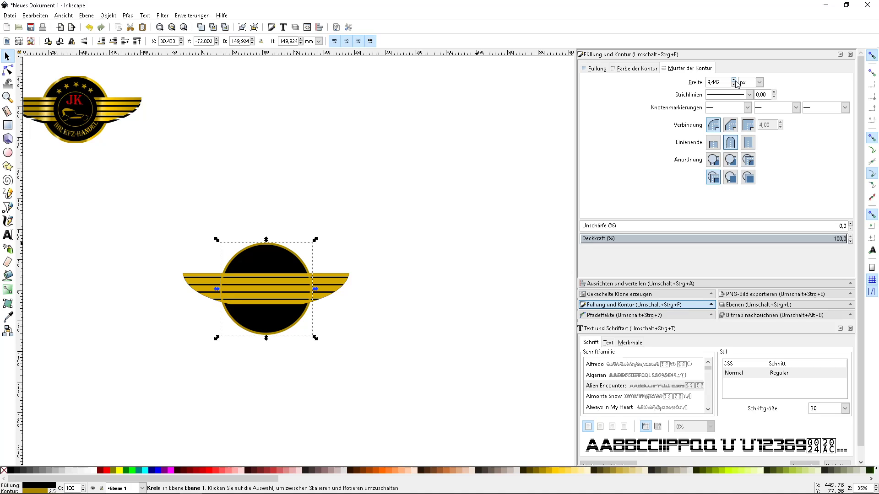
{"action": "left_click", "coordinate": [733, 80]}
{"action": "left_click", "coordinate": [362, 200]}
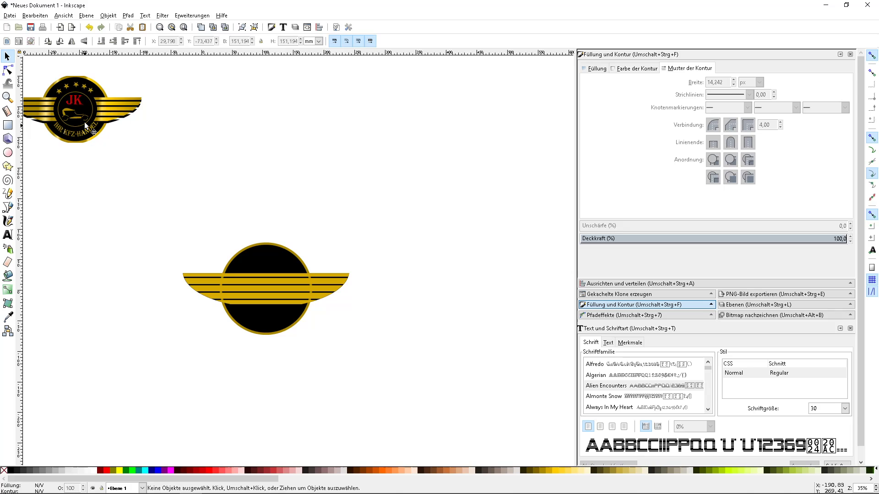
Shift the reference emblem right and raise the black circle above the gold stripes.
{"action": "mouse_move", "coordinate": [85, 121]}
{"action": "left_mouse_down"}
{"action": "mouse_move", "coordinate": [282, 150]}
{"action": "mouse_move", "coordinate": [254, 177]}
{"action": "mouse_move", "coordinate": [144, 132]}
{"action": "left_mouse_up"}
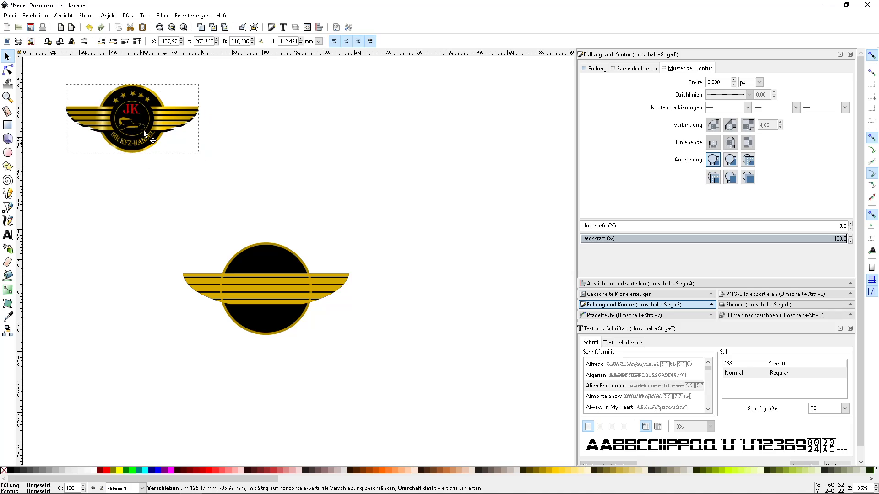
{"action": "left_click", "coordinate": [333, 190]}
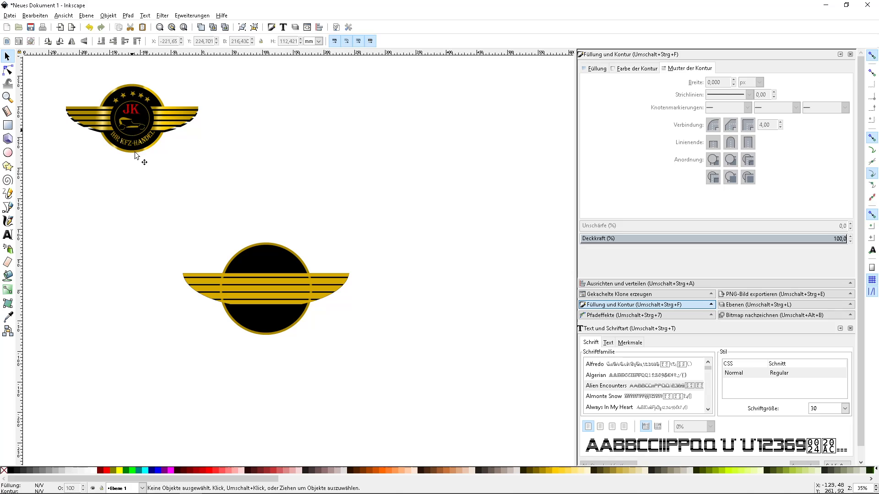
{"action": "left_click", "coordinate": [249, 247]}
{"action": "key", "text": "ctrl"}
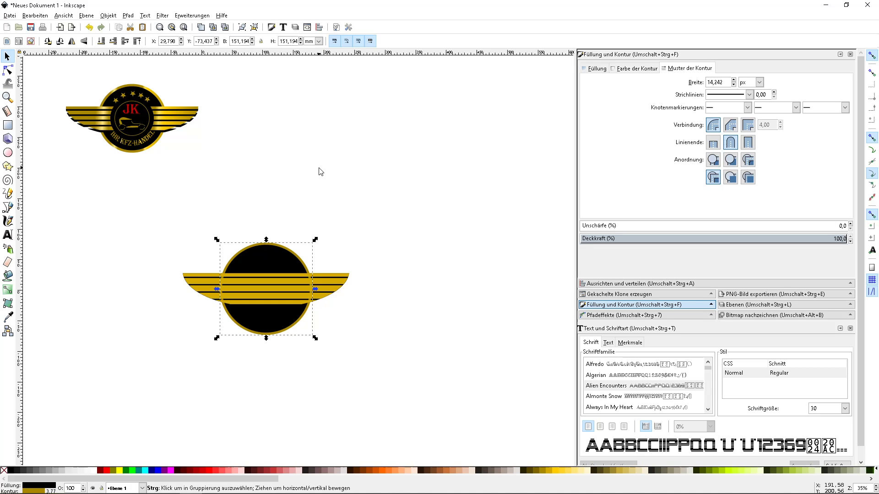
{"action": "key", "text": "Page_Up"}
{"action": "key", "text": "Page_Up"}
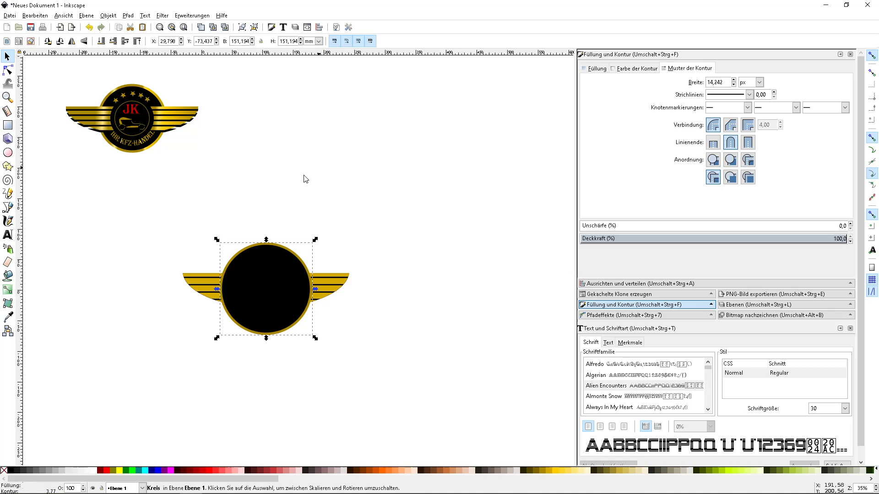
{"action": "key", "text": "ctrl"}
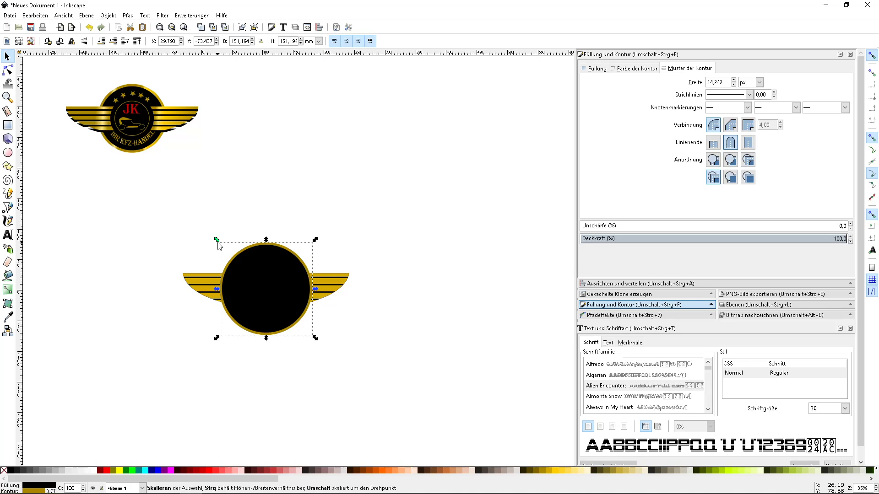
Scale the circle copy to about 67% and give it a 4 px gold outline.
{"action": "left_click_drag", "start_coordinate": [217, 243], "coordinate": [234, 252]}
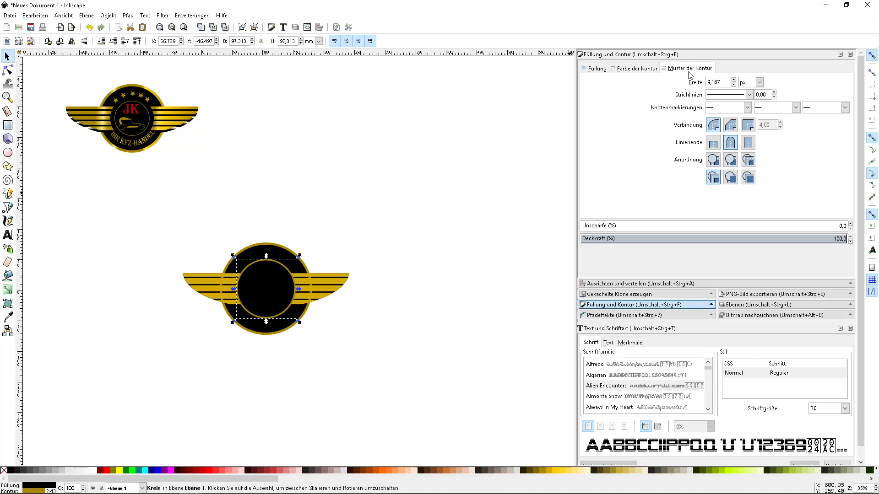
{"action": "left_click", "coordinate": [734, 85]}
{"action": "left_click", "coordinate": [734, 85]}
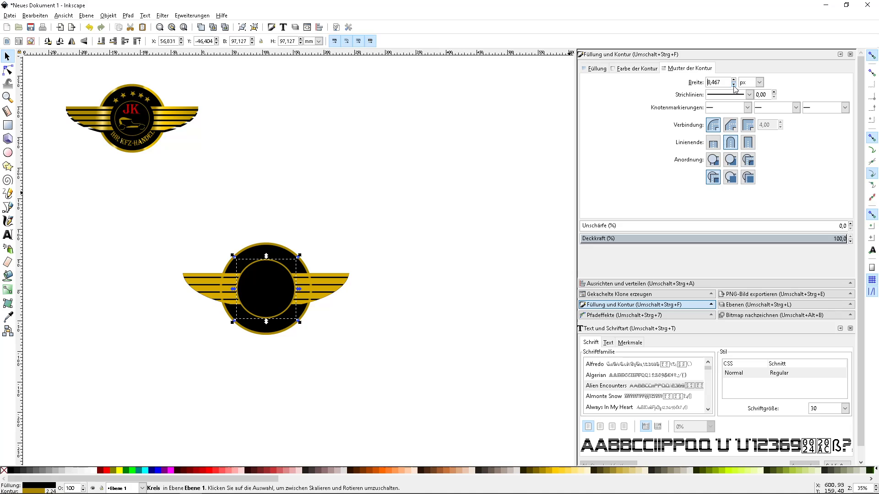
{"action": "left_click", "coordinate": [734, 85]}
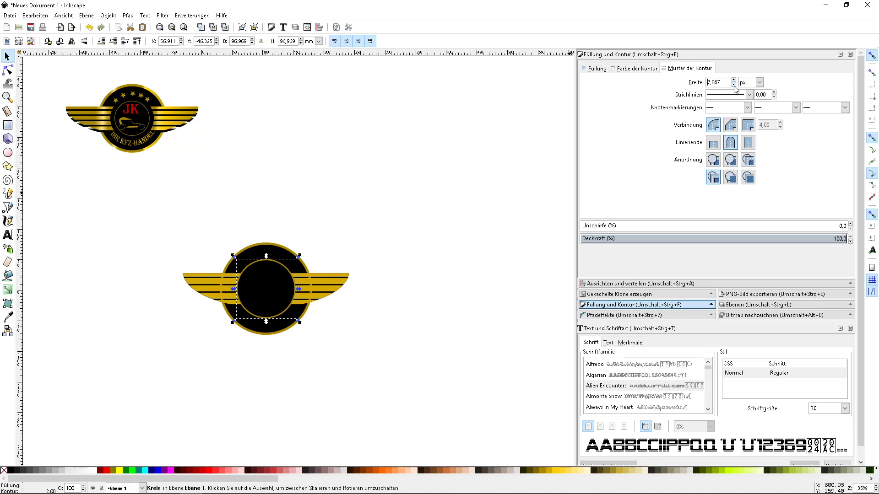
{"action": "left_click", "coordinate": [734, 86]}
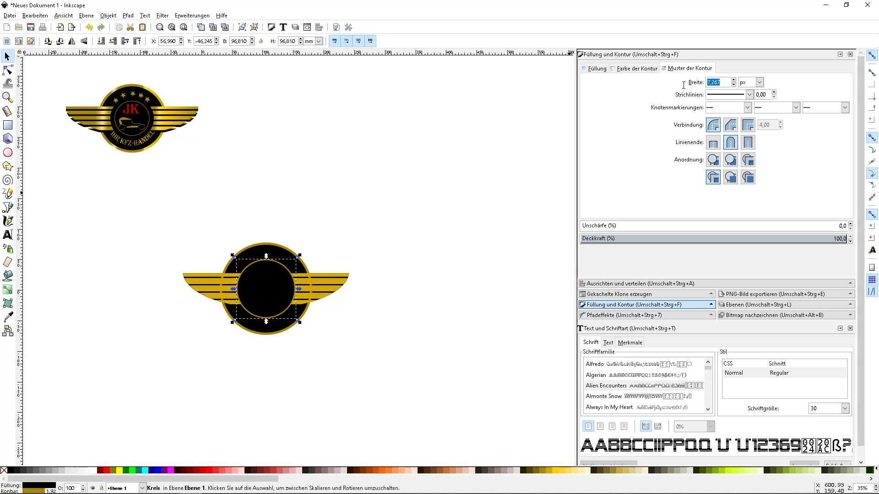
{"action": "type", "text": "6"}
{"action": "key", "text": "Return"}
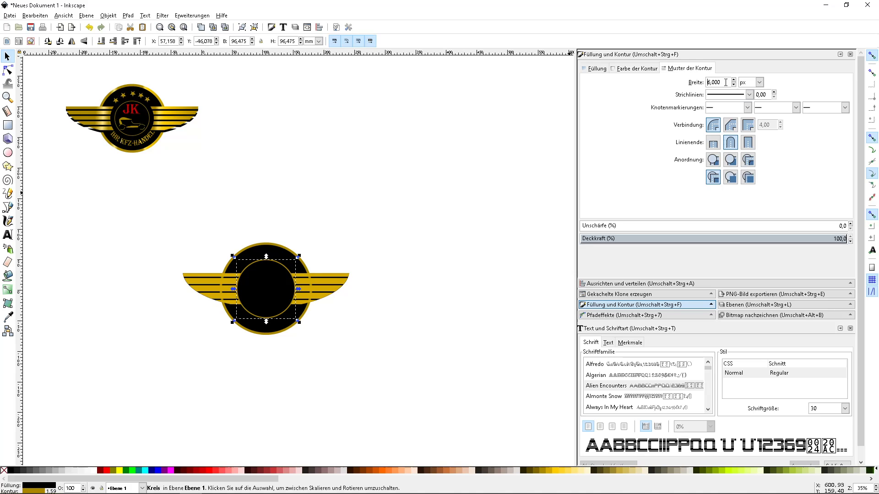
{"action": "left_click_drag", "start_coordinate": [727, 82], "coordinate": [579, 67]}
{"action": "type", "text": "4"}
{"action": "key", "text": "Return"}
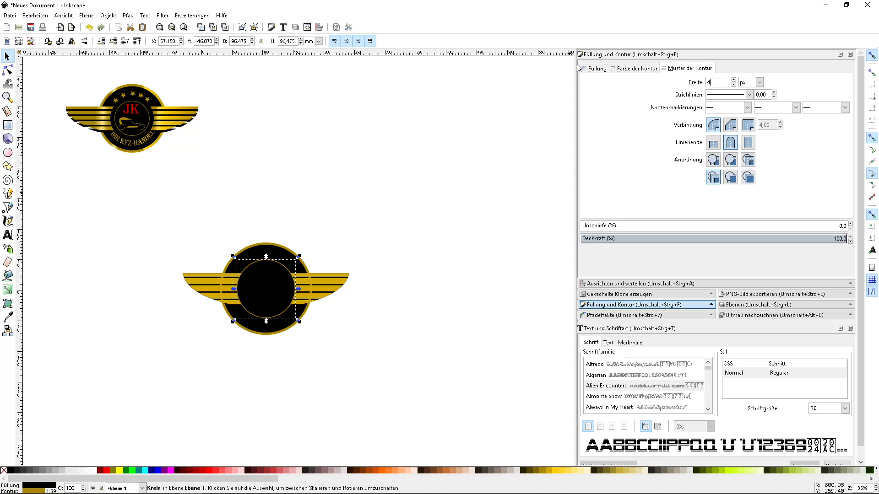
{"action": "left_click", "coordinate": [101, 203]}
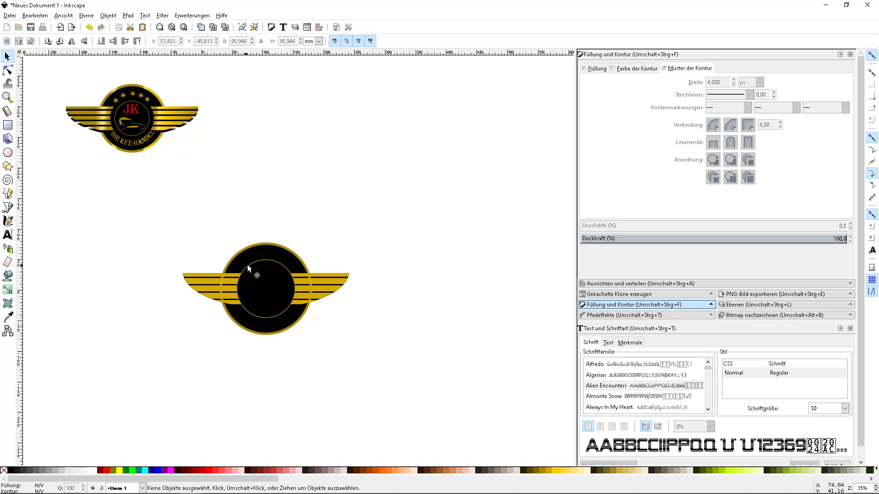
Draw a small five-point star above the emblem with the star tool.
{"action": "left_click", "coordinate": [8, 166]}
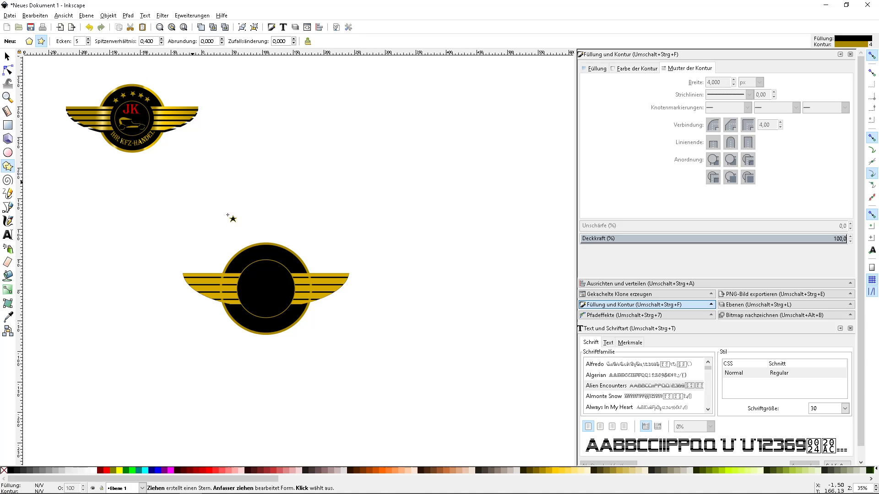
{"action": "key", "text": "ctrl"}
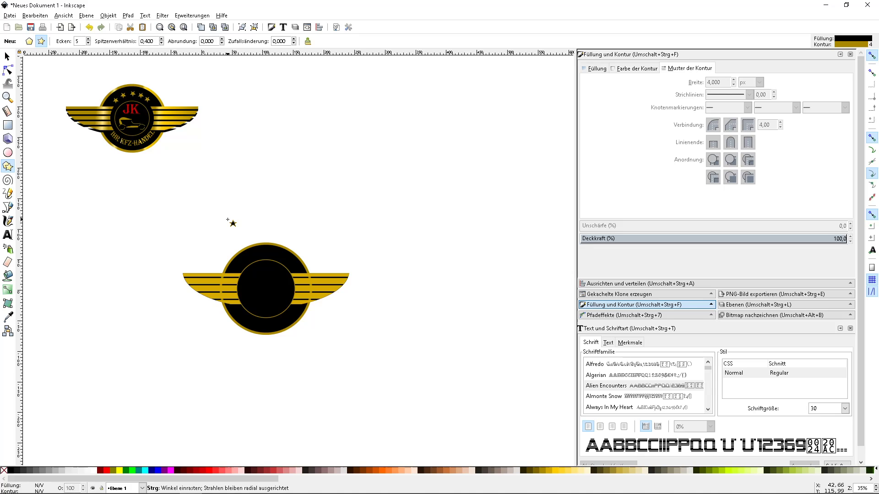
{"action": "left_click_drag", "start_coordinate": [227, 220], "coordinate": [229, 224]}
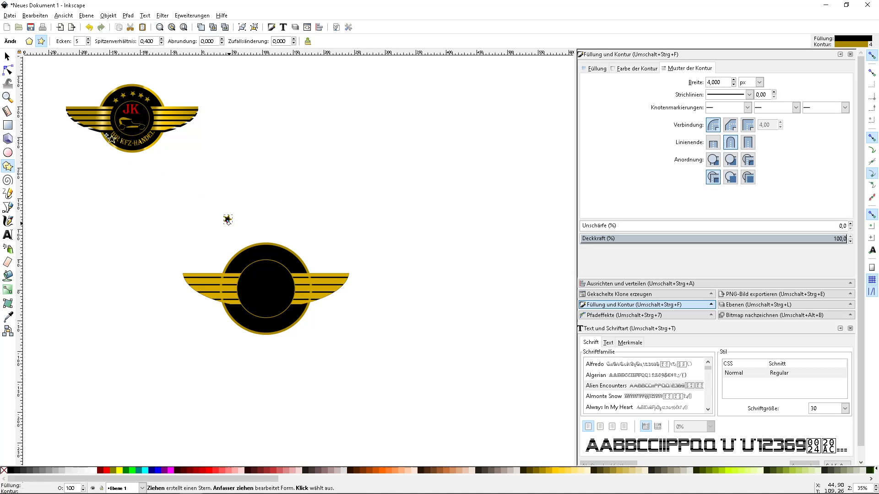
{"action": "scroll", "coordinate": [218, 265], "scroll_direction": "up", "scroll_amount": 1}
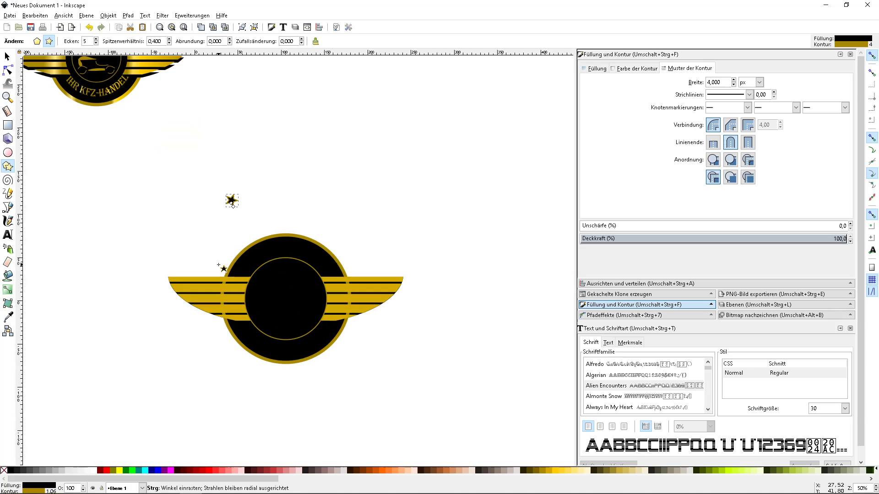
{"action": "scroll", "coordinate": [218, 266], "scroll_direction": "up", "scroll_amount": 1}
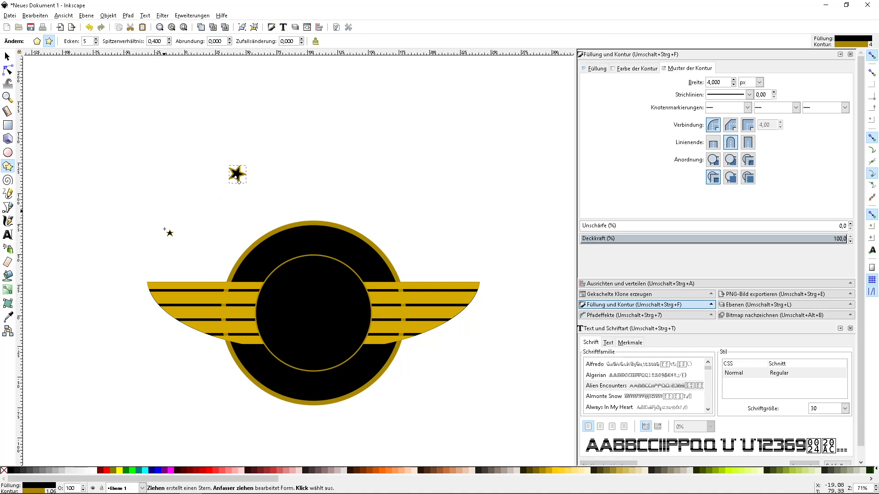
Fill the star gold and drag it down toward the emblem.
{"action": "left_click", "coordinate": [540, 471]}
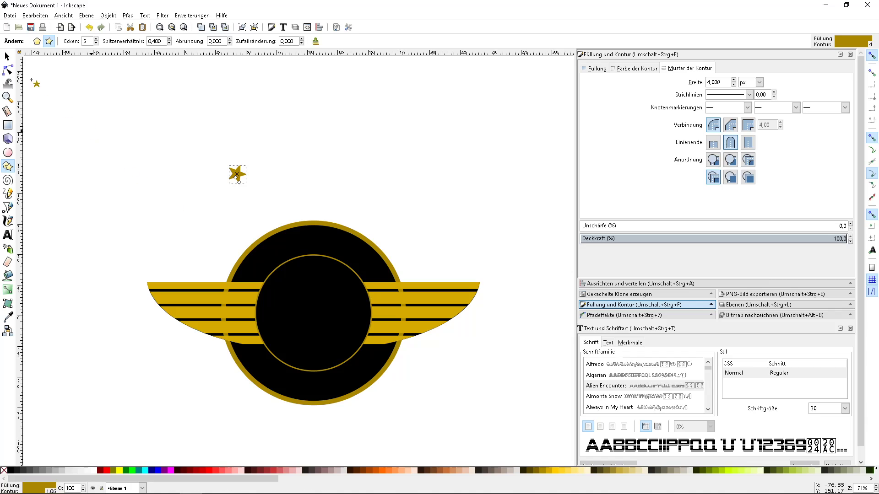
{"action": "left_click", "coordinate": [8, 57]}
{"action": "left_click_drag", "start_coordinate": [239, 178], "coordinate": [267, 262]}
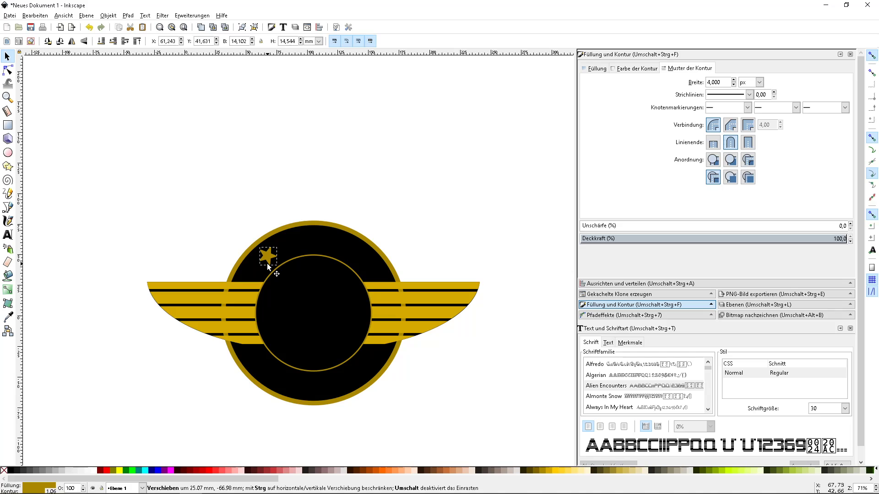
Place the star on the ring's upper-left band and move a duplicate rightward along it.
{"action": "left_click_drag", "start_coordinate": [267, 263], "coordinate": [267, 262]}
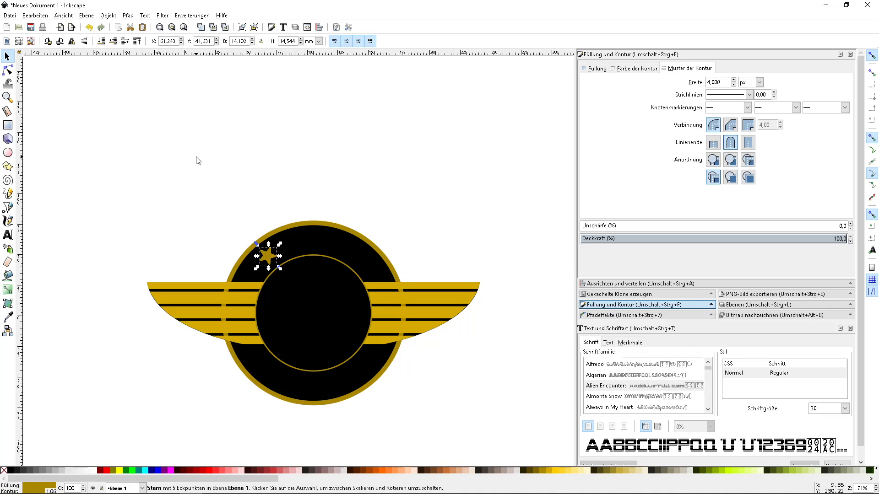
{"action": "left_click", "coordinate": [42, 16]}
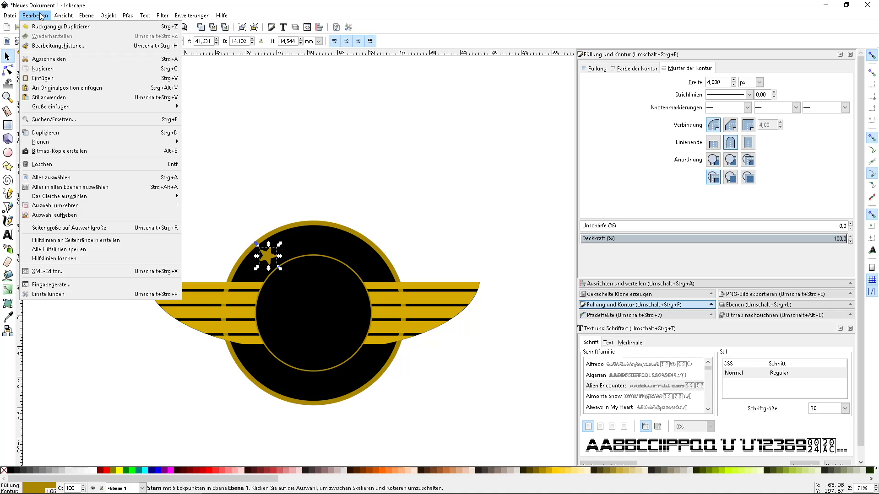
{"action": "left_click", "coordinate": [76, 134]}
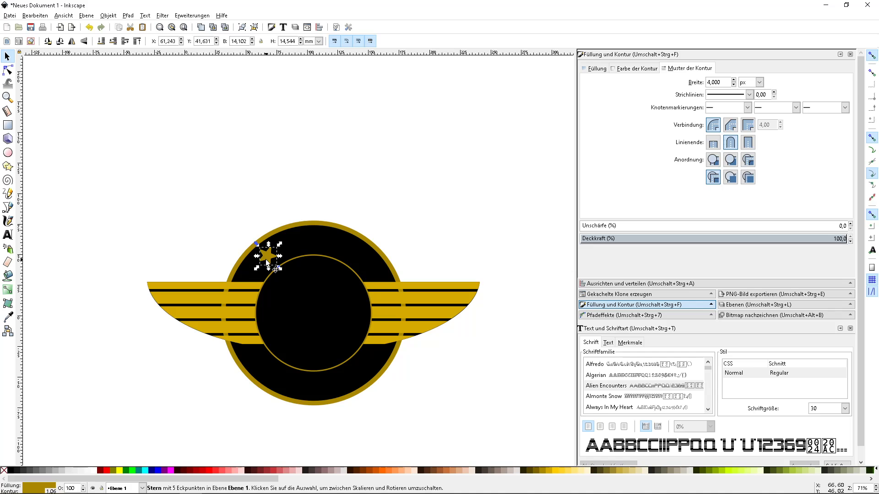
{"action": "left_click_drag", "start_coordinate": [266, 259], "coordinate": [331, 240]}
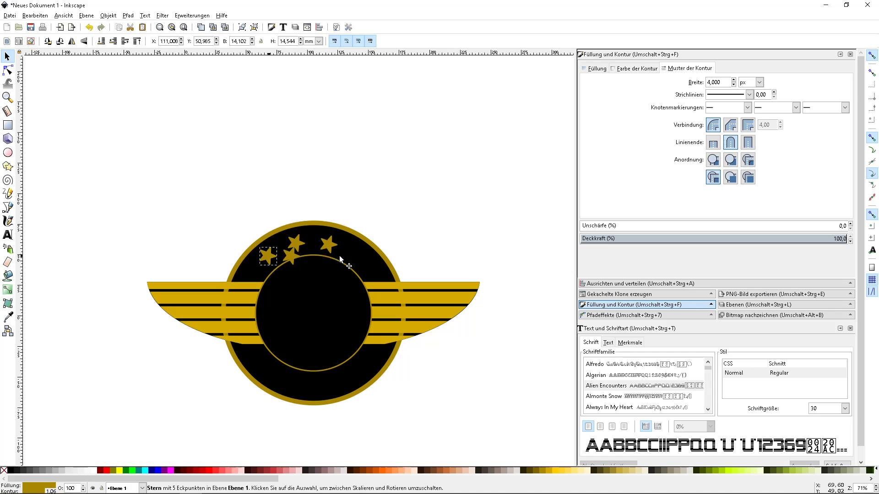
Add two more star copies, one above the emblem and one further along the ring.
{"action": "key", "text": "ctrl+v"}
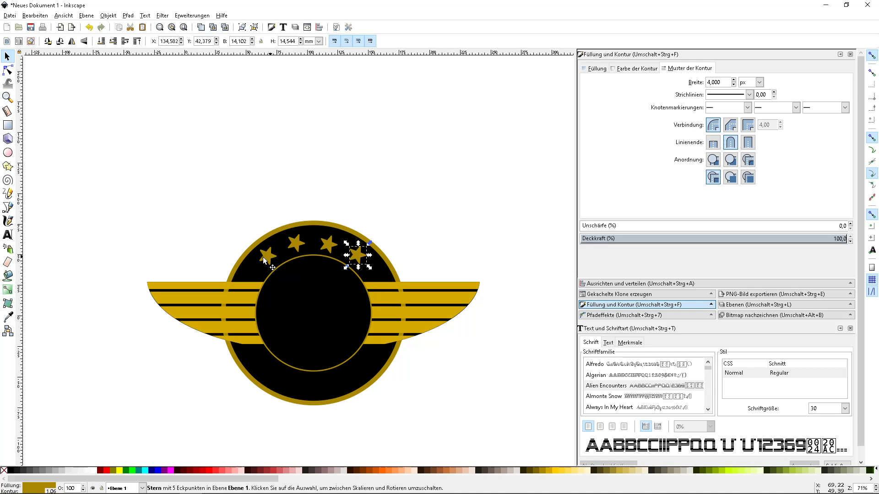
{"action": "key", "text": "ctrl+v"}
{"action": "left_click_drag", "start_coordinate": [255, 269], "coordinate": [253, 213]}
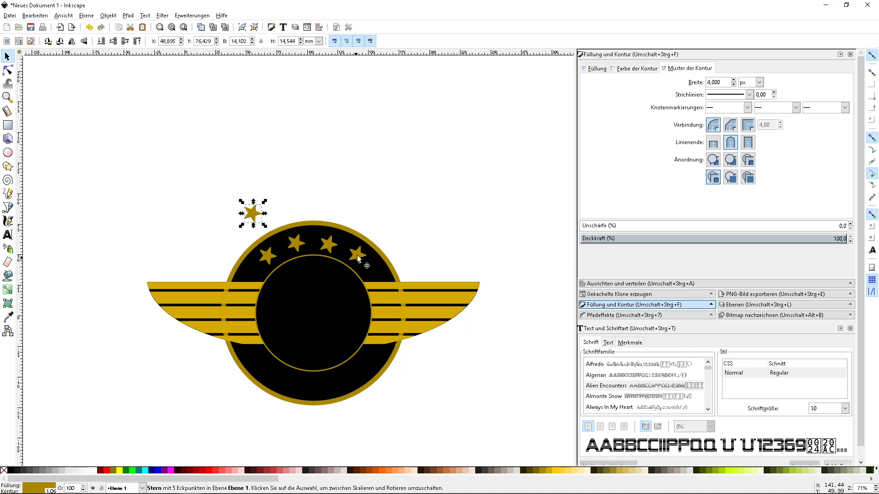
{"action": "left_click_drag", "start_coordinate": [360, 256], "coordinate": [366, 267]}
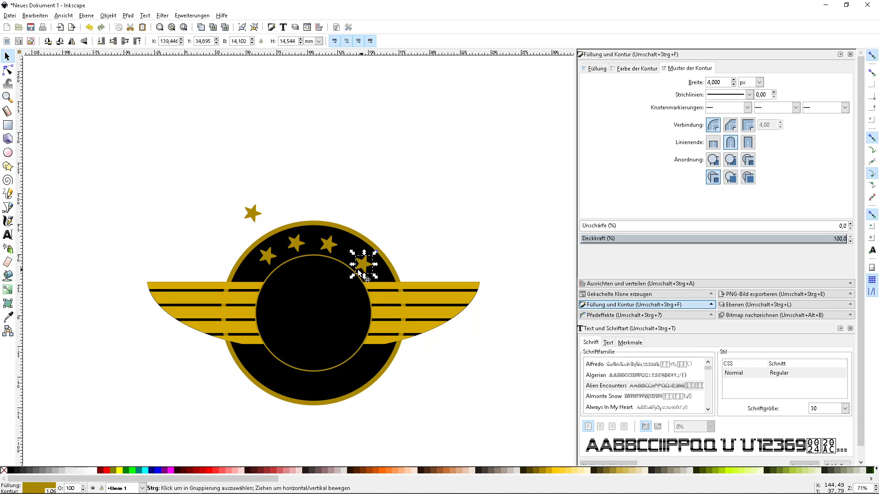
{"action": "scroll", "coordinate": [355, 270], "scroll_direction": "up", "scroll_amount": 2, "text": "ctrl"}
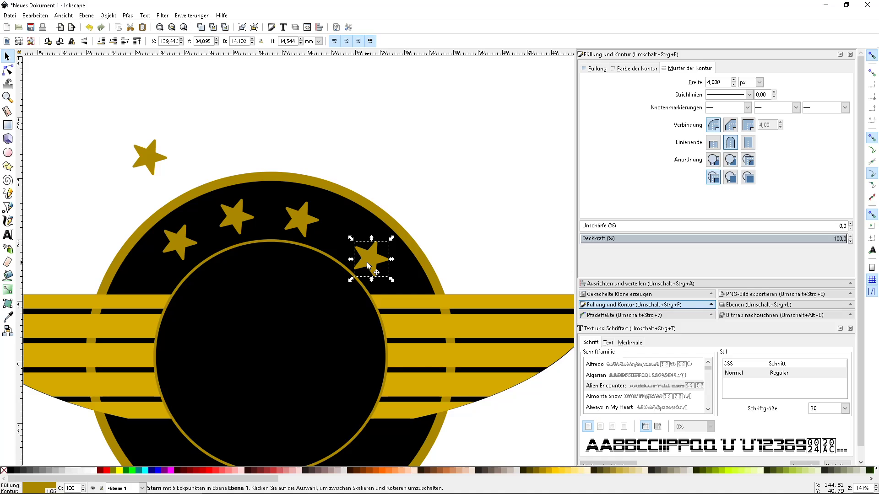
Shift three gold stars along the black band toward even spacing.
{"action": "left_click_drag", "start_coordinate": [367, 262], "coordinate": [368, 265]}
{"action": "left_click_drag", "start_coordinate": [296, 225], "coordinate": [341, 243]}
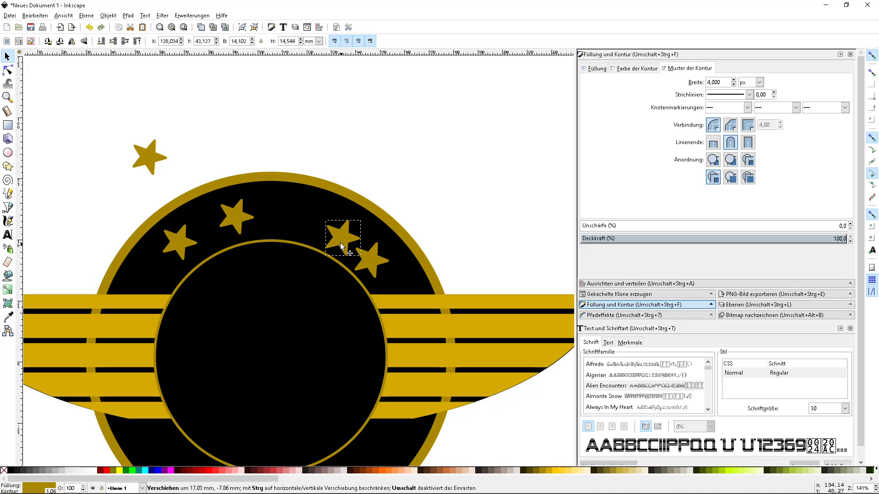
{"action": "left_click", "coordinate": [240, 220]}
{"action": "left_click_drag", "start_coordinate": [242, 220], "coordinate": [271, 223]}
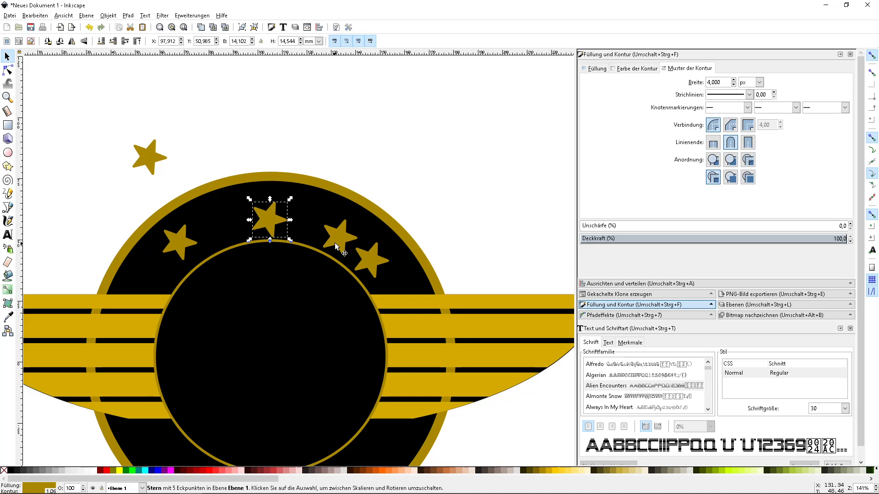
{"action": "left_click", "coordinate": [334, 240]}
{"action": "left_click_drag", "start_coordinate": [333, 238], "coordinate": [315, 232]}
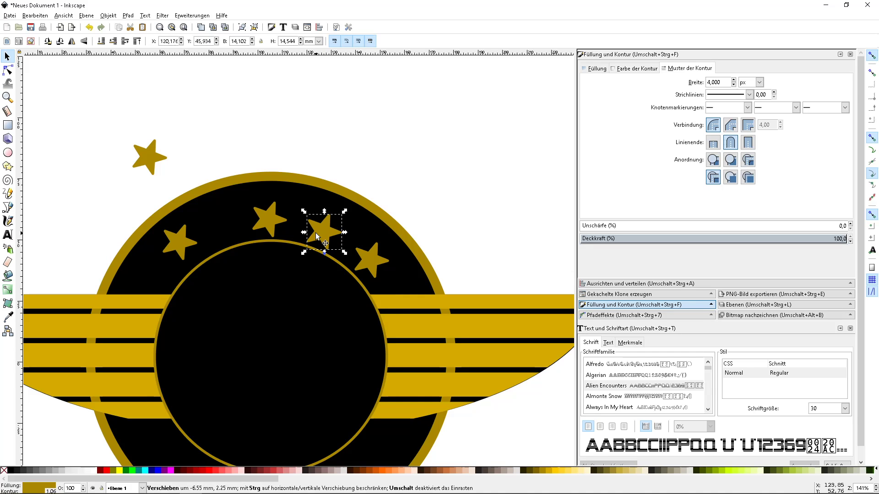
Reposition the right-hand star along the ring and nudge it into line with arrow keys.
{"action": "left_click", "coordinate": [371, 259]}
{"action": "left_click_drag", "start_coordinate": [370, 259], "coordinate": [361, 254]}
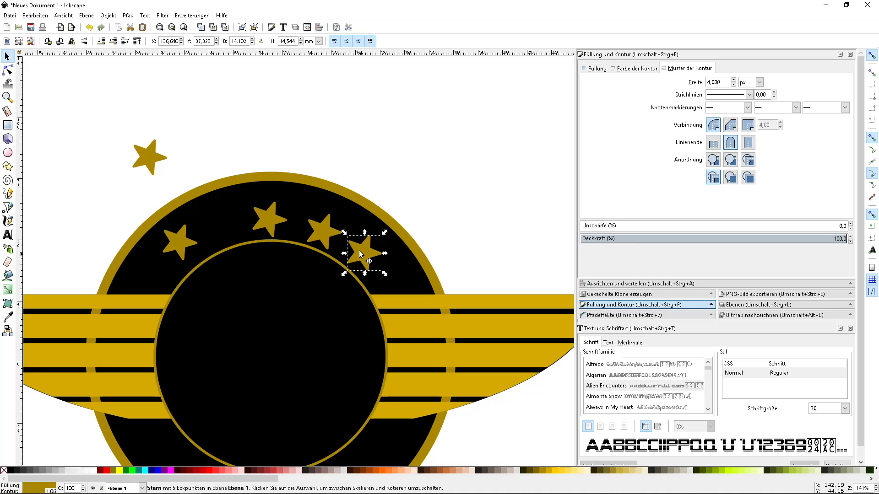
{"action": "key", "text": "Down"}
{"action": "key", "text": "Down"}
{"action": "key", "text": "Left"}
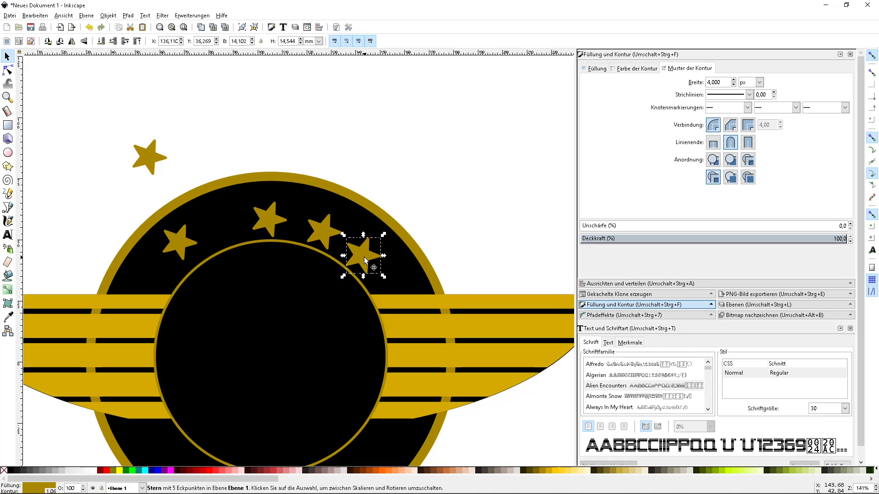
{"action": "key", "text": "Right"}
{"action": "key", "text": "Right"}
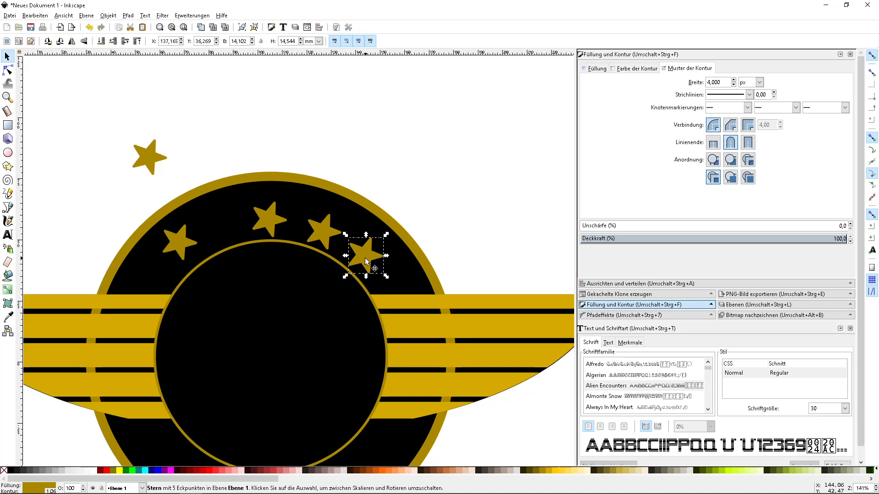
{"action": "left_click", "coordinate": [241, 144]}
Slide the left star rightward and bring the spare star down into the arc.
{"action": "left_click_drag", "start_coordinate": [172, 245], "coordinate": [214, 233]}
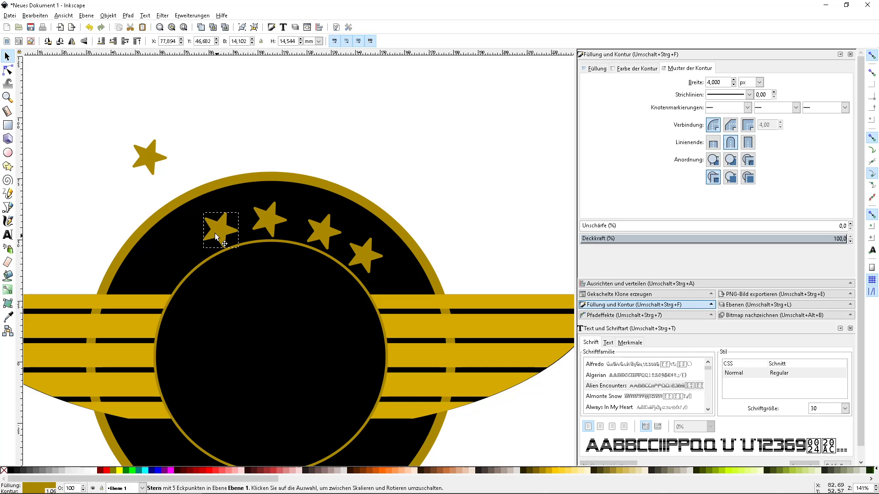
{"action": "left_click", "coordinate": [146, 155]}
{"action": "mouse_move", "coordinate": [146, 155]}
{"action": "left_mouse_down"}
{"action": "mouse_move", "coordinate": [164, 254]}
{"action": "mouse_move", "coordinate": [174, 255]}
{"action": "left_mouse_up"}
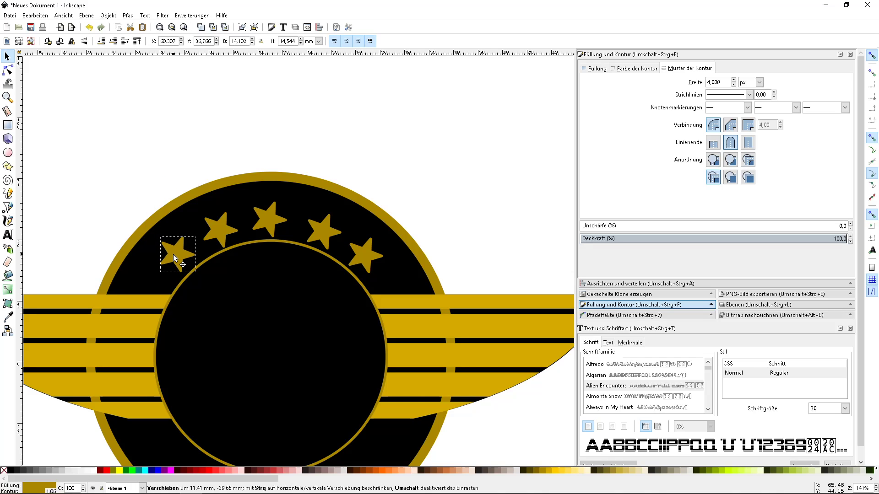
{"action": "left_click_drag", "start_coordinate": [174, 255], "coordinate": [177, 257]}
{"action": "left_click", "coordinate": [90, 186]}
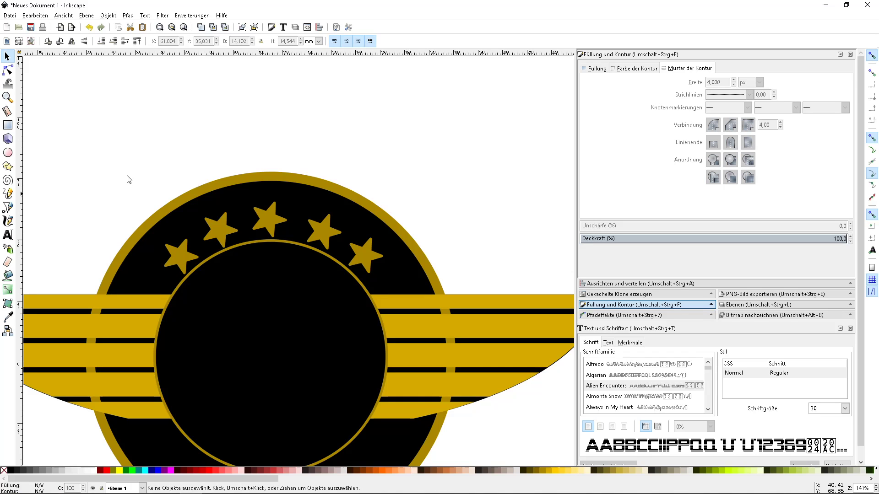
Zoom out, place the finished JK reference badge left of the new emblem, and zoom back in.
{"action": "scroll", "coordinate": [129, 179], "scroll_direction": "down", "scroll_amount": 2, "text": "ctrl"}
{"action": "scroll", "coordinate": [118, 170], "scroll_direction": "down", "scroll_amount": 1, "text": "ctrl"}
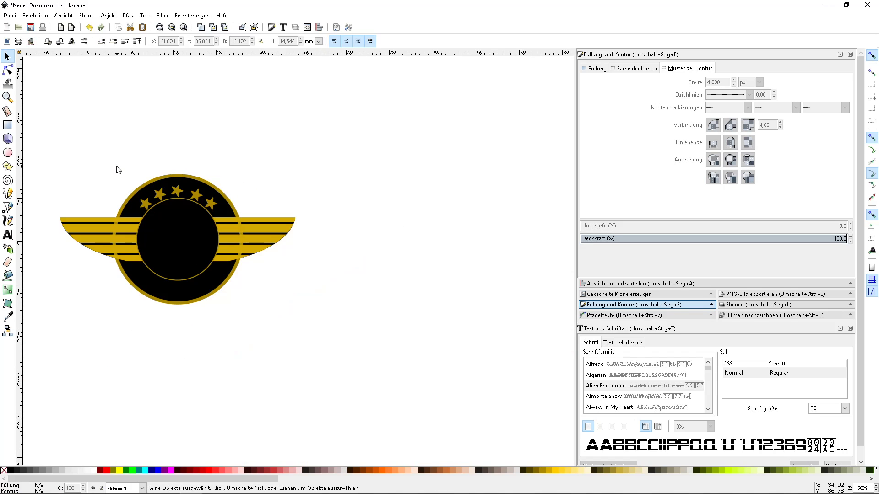
{"action": "scroll", "coordinate": [118, 170], "scroll_direction": "down", "scroll_amount": 2, "text": "ctrl"}
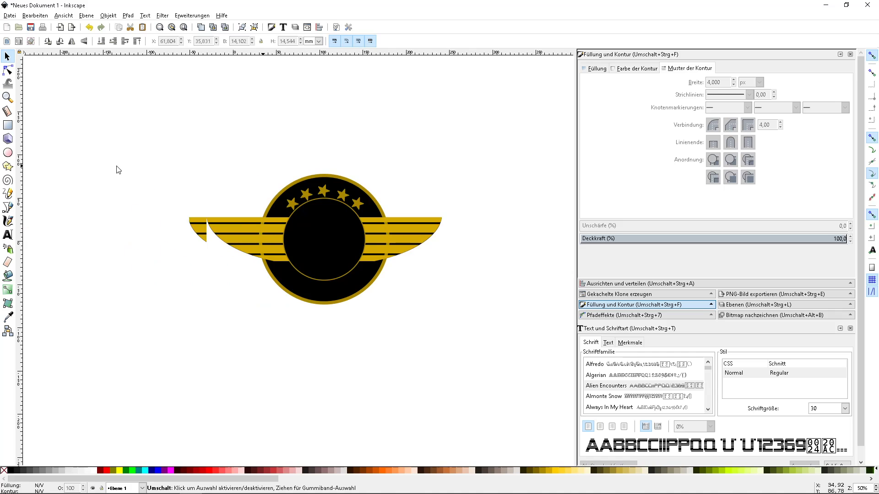
{"action": "scroll", "coordinate": [225, 158], "scroll_direction": "down", "scroll_amount": 2, "text": "ctrl"}
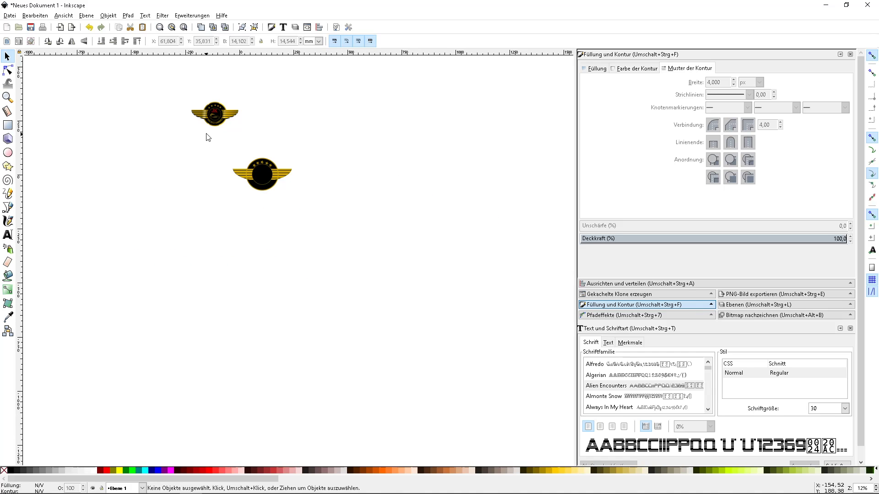
{"action": "left_click_drag", "start_coordinate": [211, 138], "coordinate": [205, 180]}
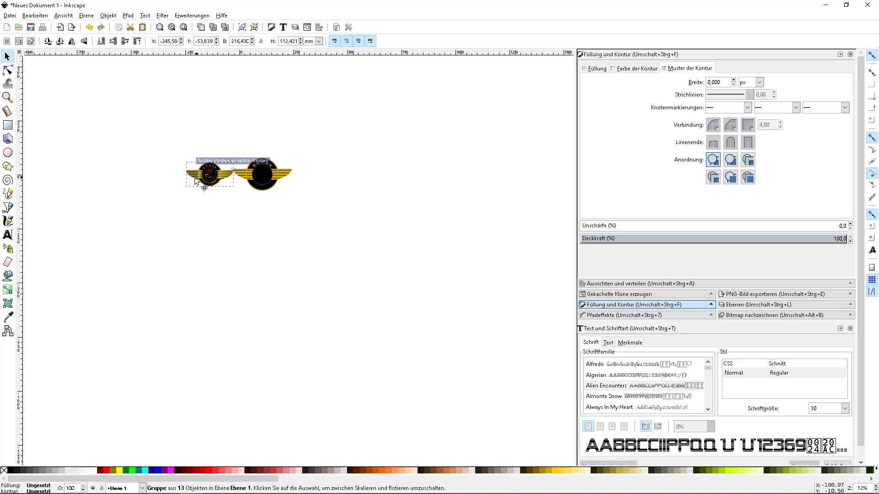
{"action": "scroll", "coordinate": [206, 180], "scroll_direction": "up", "scroll_amount": 2, "text": "ctrl"}
{"action": "scroll", "coordinate": [205, 180], "scroll_direction": "up", "scroll_amount": 1, "text": "ctrl"}
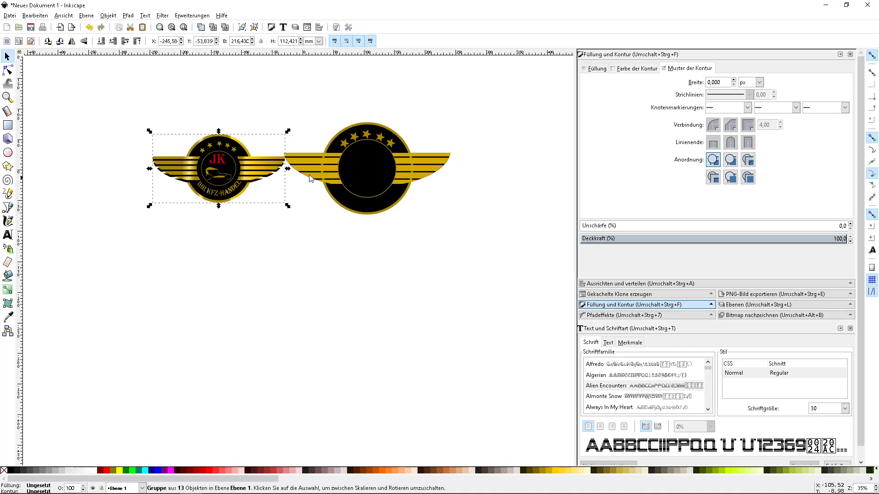
{"action": "left_click_drag", "start_coordinate": [215, 168], "coordinate": [172, 155]}
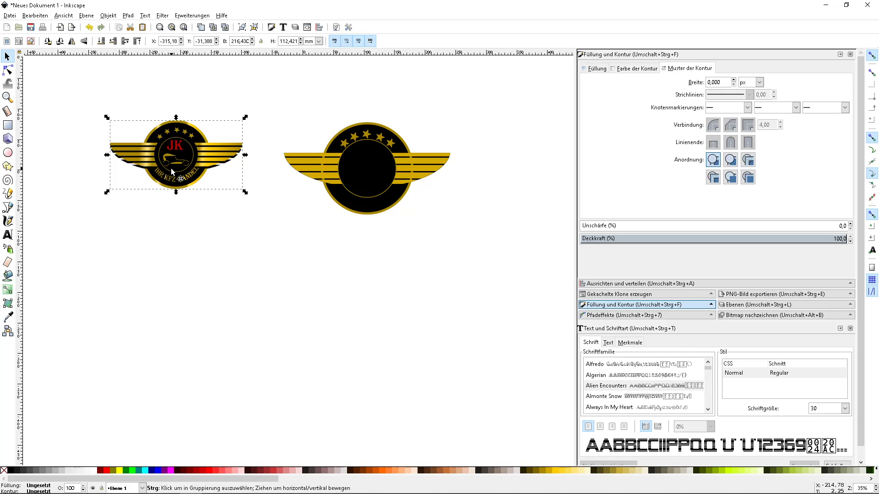
{"action": "scroll", "coordinate": [172, 168], "scroll_direction": "up", "scroll_amount": 1, "text": "ctrl"}
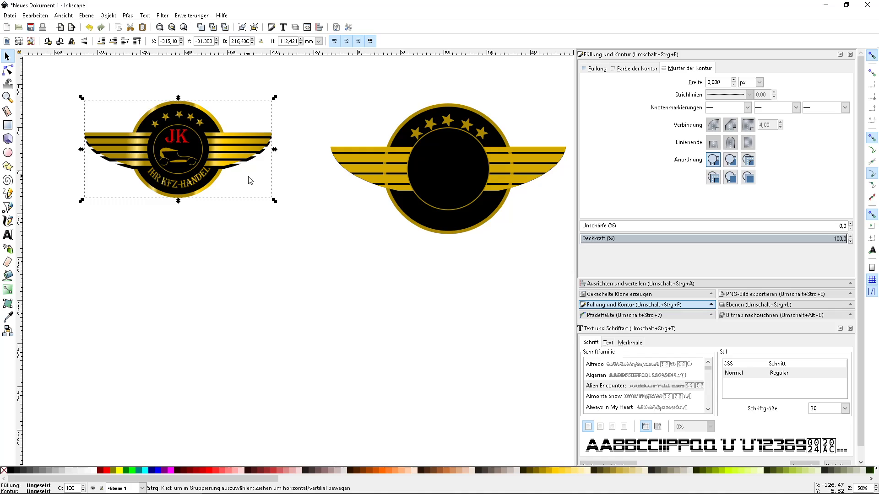
{"action": "scroll", "coordinate": [240, 178], "scroll_direction": "up", "scroll_amount": 1, "text": "ctrl"}
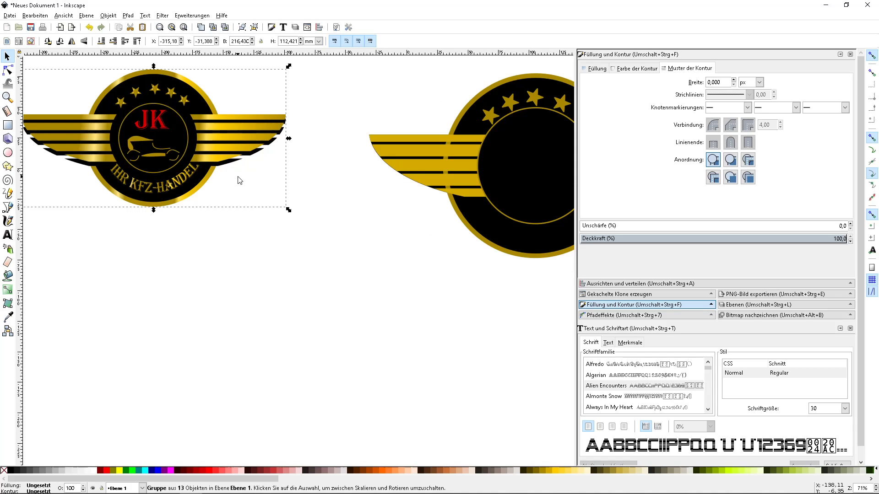
Try restacking the striped gold wing with Page Up/Page Down, undoing an unwanted change.
{"action": "left_click", "coordinate": [374, 144]}
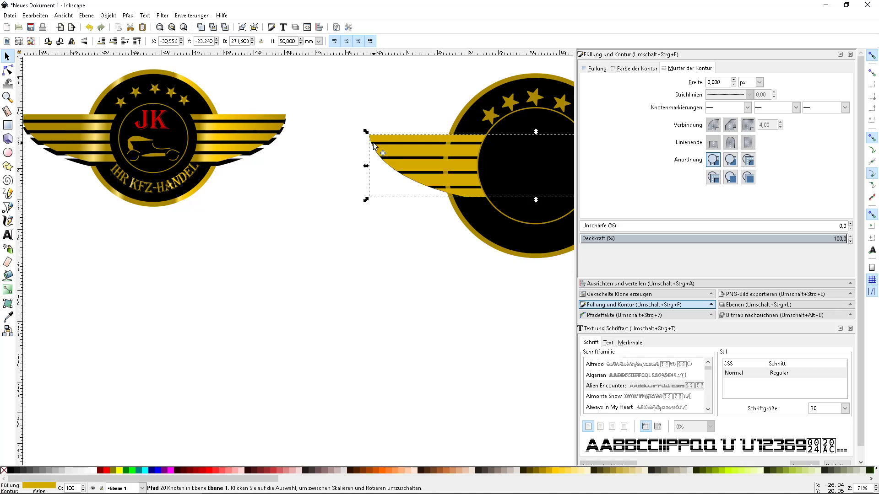
{"action": "key", "text": "Page_Down"}
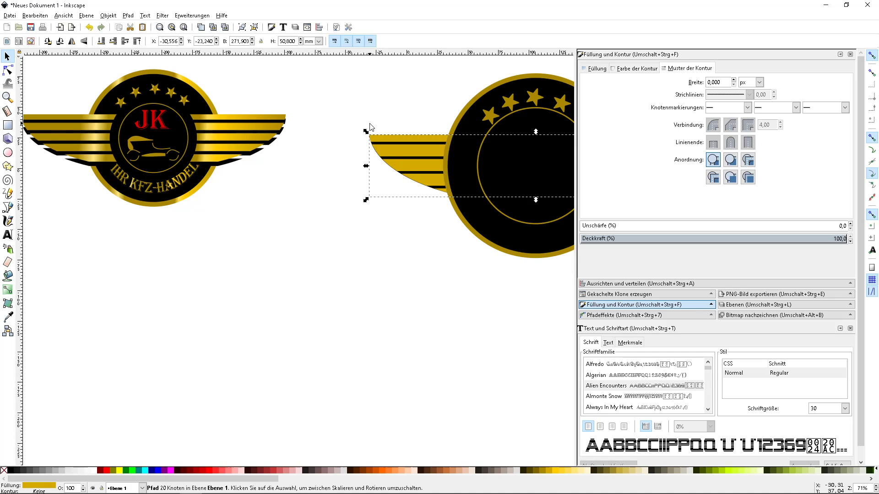
{"action": "key", "text": "Page_Up"}
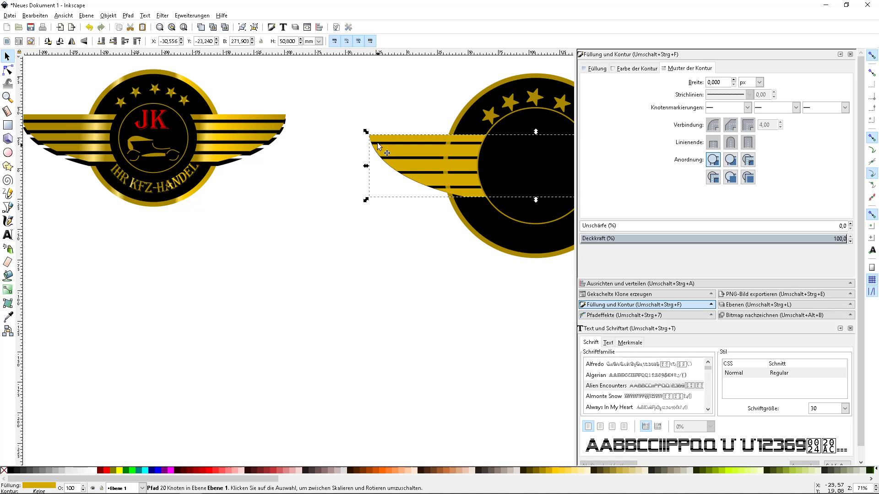
{"action": "left_click", "coordinate": [391, 151]}
{"action": "key", "text": "ctrl+plus"}
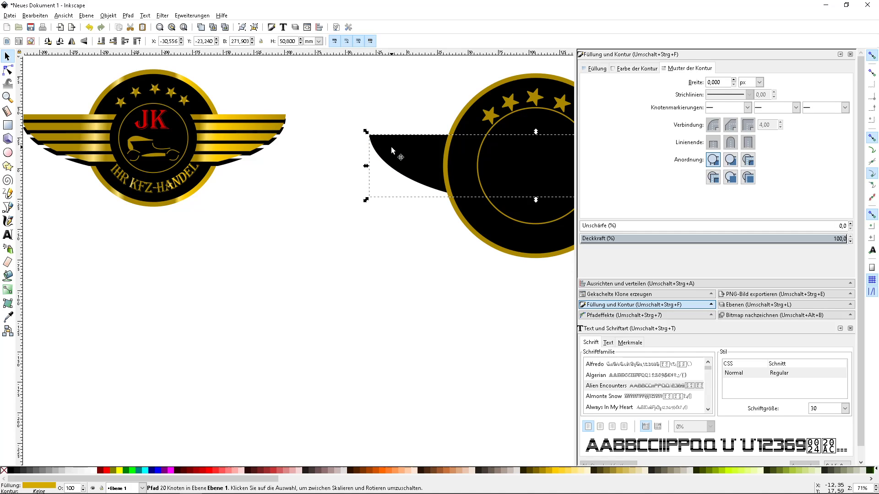
{"action": "key", "text": "Page_Down"}
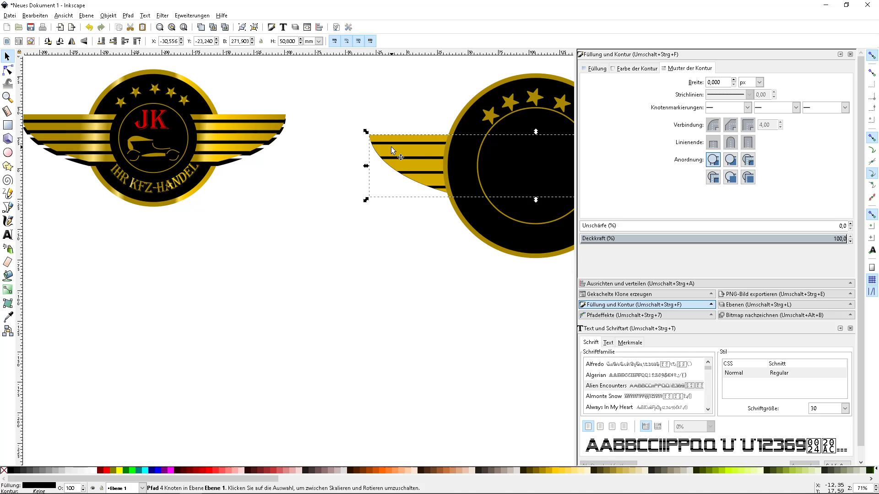
{"action": "key", "text": "ctrl+z"}
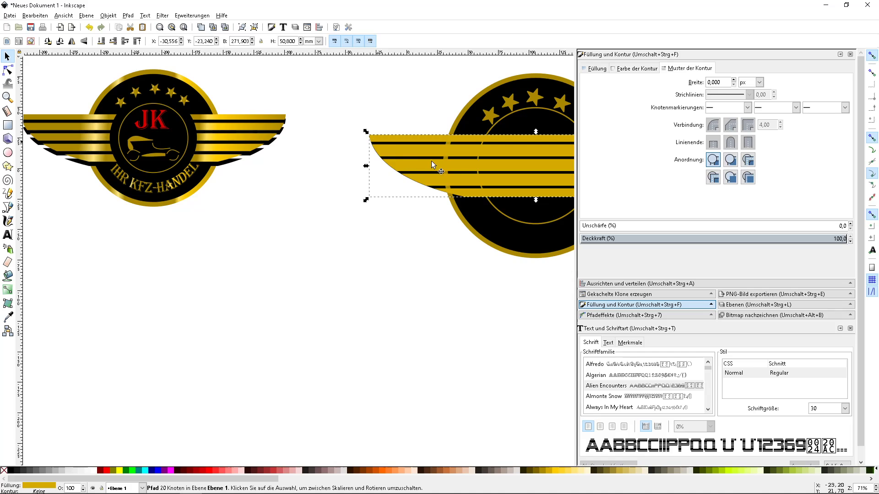
{"action": "scroll", "coordinate": [445, 154], "scroll_direction": "up", "scroll_amount": 1, "text": "ctrl"}
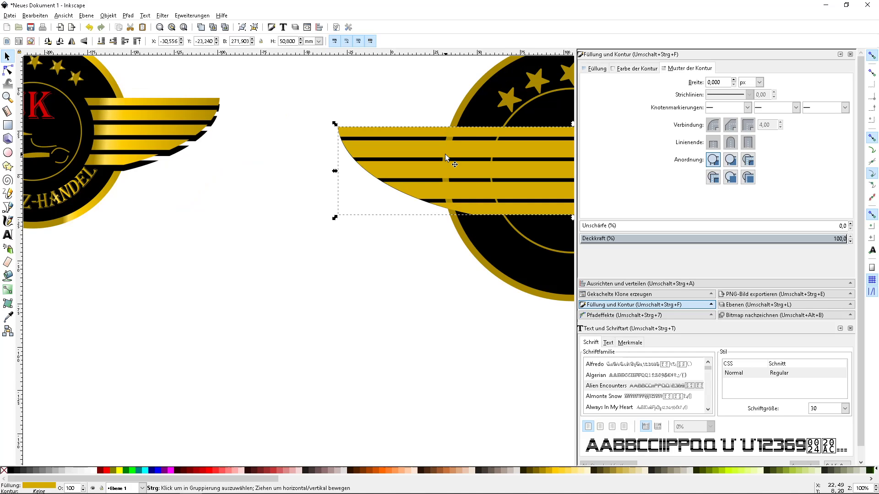
{"action": "left_click", "coordinate": [371, 133]}
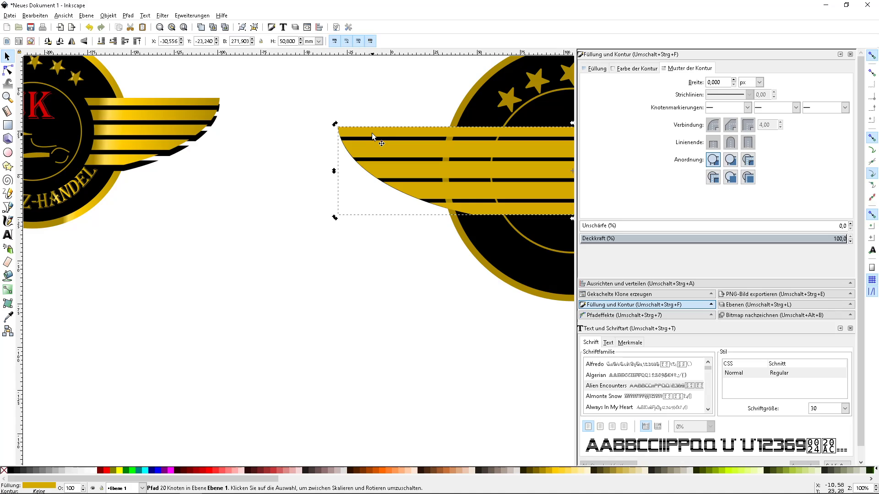
Put the black backing behind the striped wing, then raise both wing paths above the circle.
{"action": "key", "text": "End"}
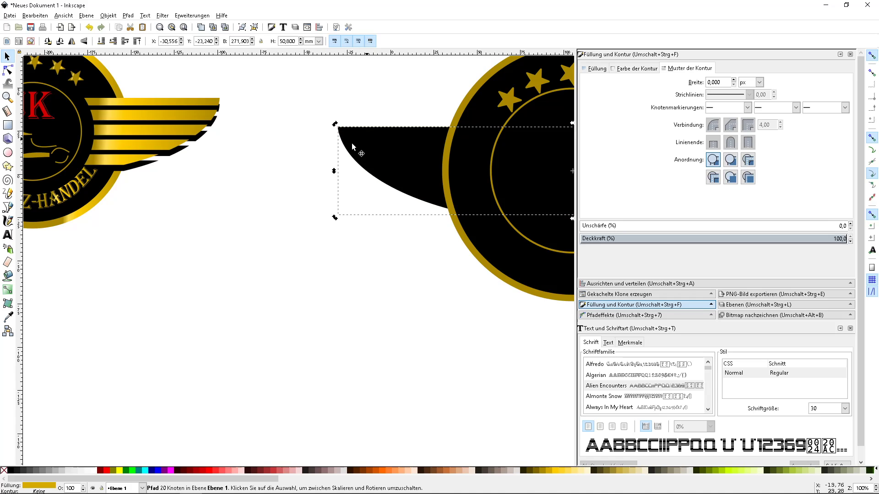
{"action": "left_click", "coordinate": [353, 144]}
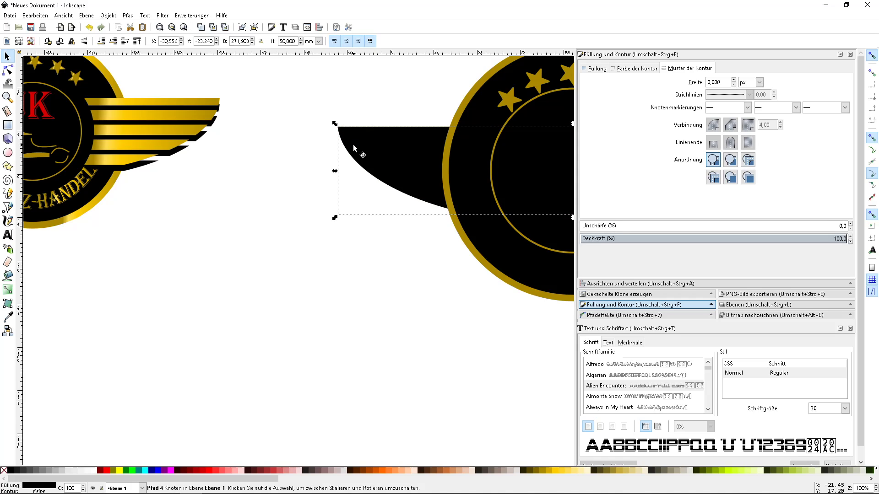
{"action": "key", "text": "End"}
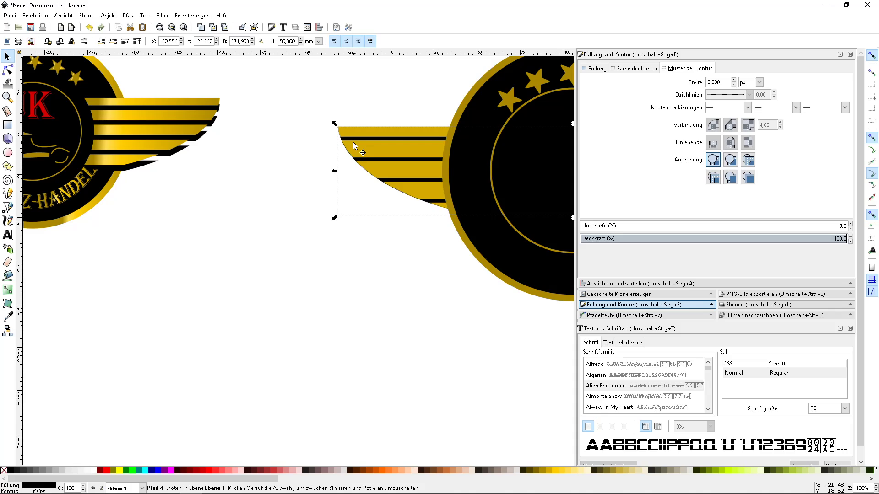
{"action": "left_click", "coordinate": [355, 135], "text": "shift"}
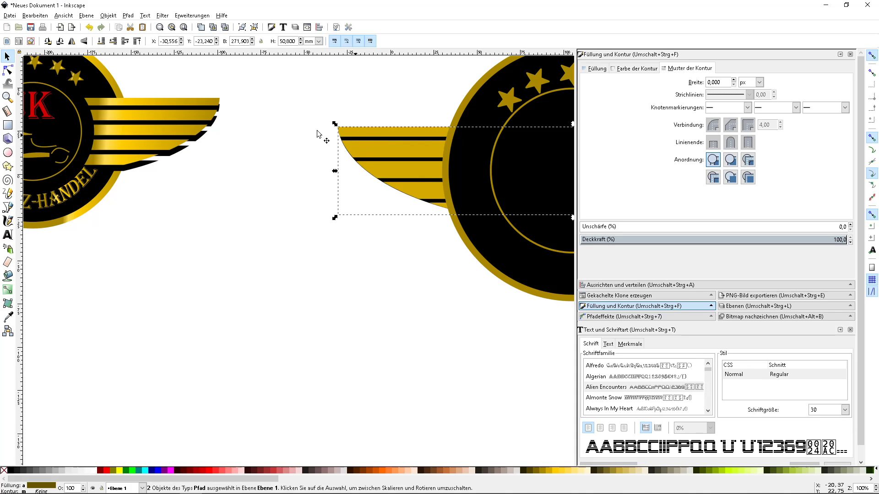
{"action": "key", "text": "Home"}
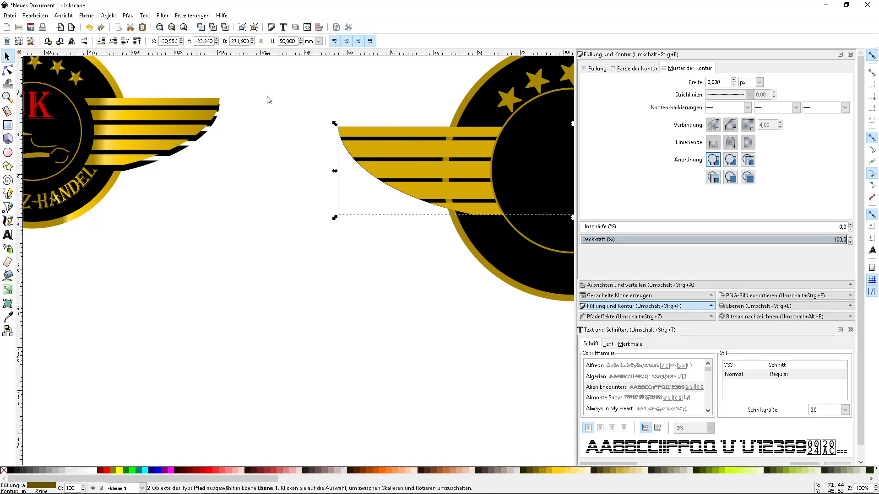
{"action": "key", "text": "Page_Up"}
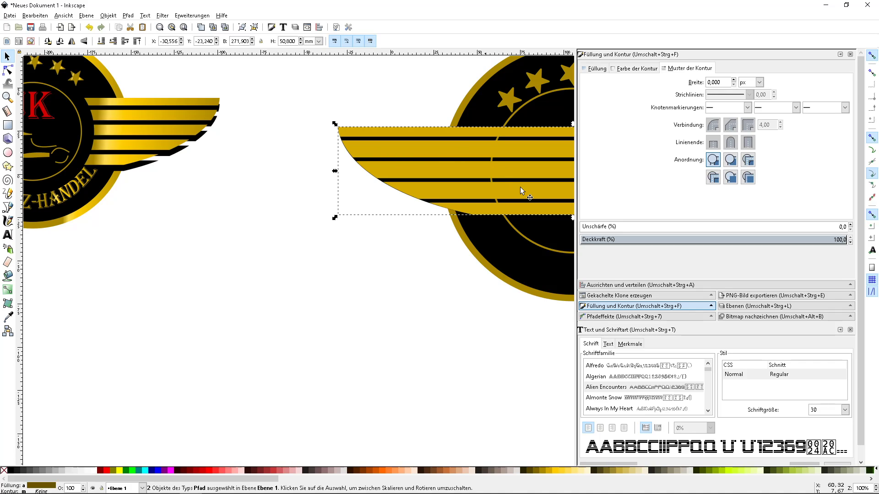
{"action": "scroll", "coordinate": [529, 197], "scroll_direction": "down", "scroll_amount": 1, "text": "ctrl"}
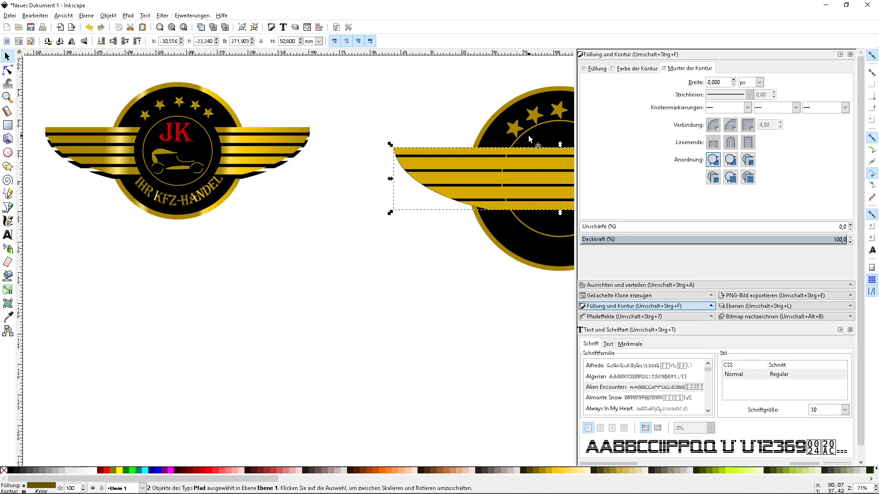
Raise the inner black circle to the top, in front of the wing stripes.
{"action": "left_click", "coordinate": [522, 133]}
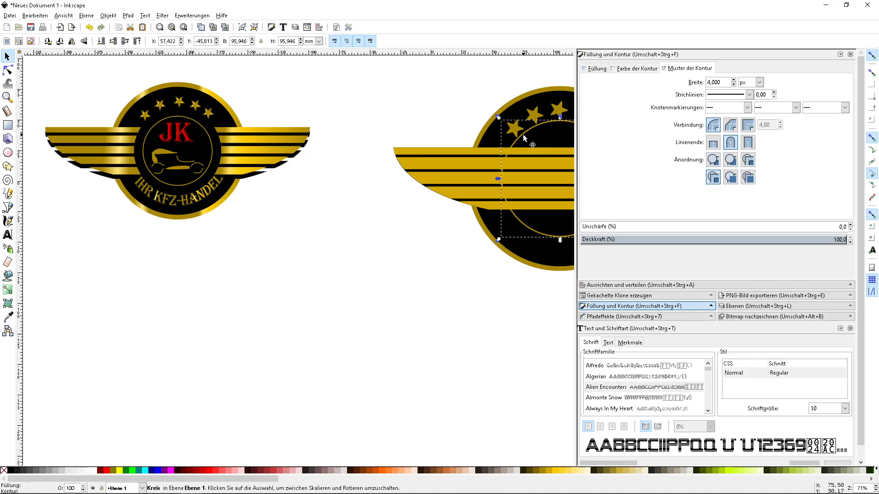
{"action": "key", "text": "Home"}
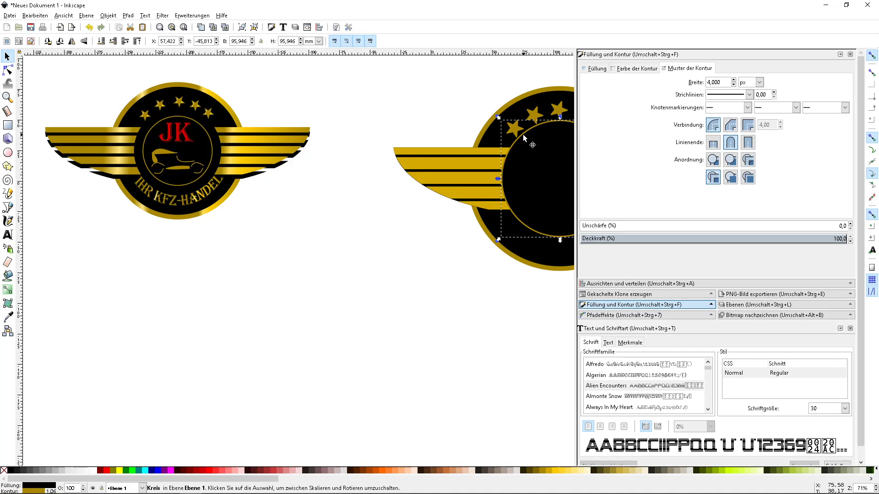
{"action": "scroll", "coordinate": [543, 259], "scroll_direction": "right", "scroll_amount": 1, "text": "shift"}
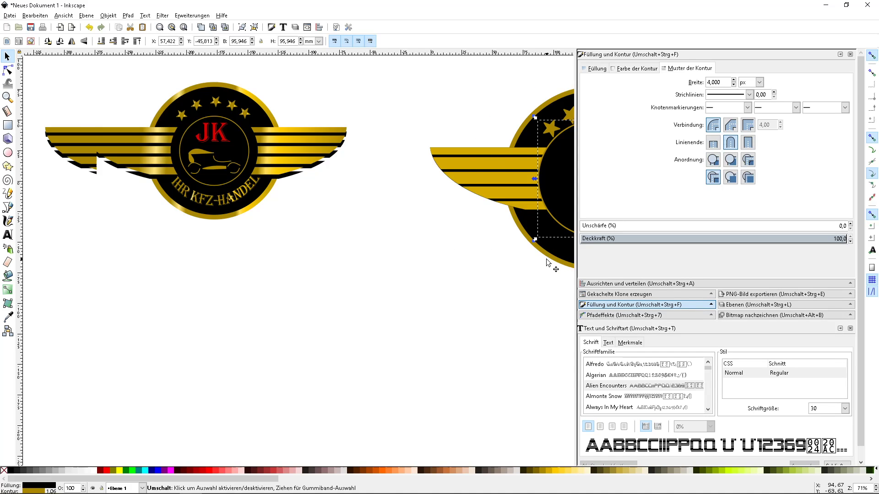
{"action": "scroll", "coordinate": [542, 258], "scroll_direction": "right", "scroll_amount": 1, "text": "shift"}
{"action": "scroll", "coordinate": [543, 257], "scroll_direction": "right", "scroll_amount": 1, "text": "shift"}
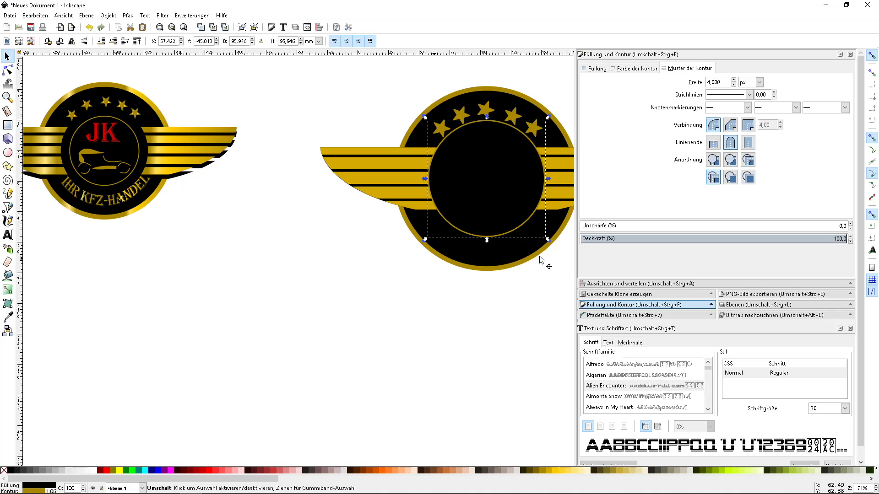
{"action": "scroll", "coordinate": [504, 247], "scroll_direction": "right", "scroll_amount": 1, "text": "shift"}
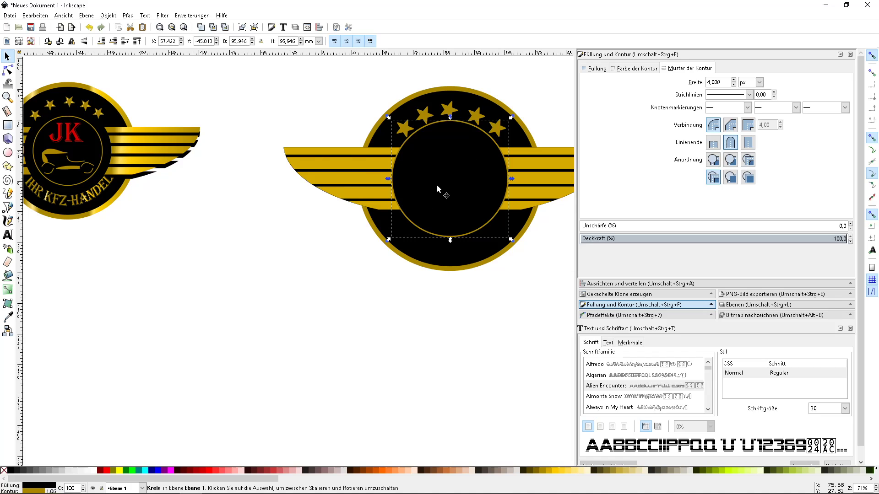
Scale the inner circle down proportionally to about 70.5 × 70.5 mm.
{"action": "left_click", "coordinate": [404, 147]}
{"action": "key", "text": "ctrl"}
{"action": "left_click", "coordinate": [428, 148]}
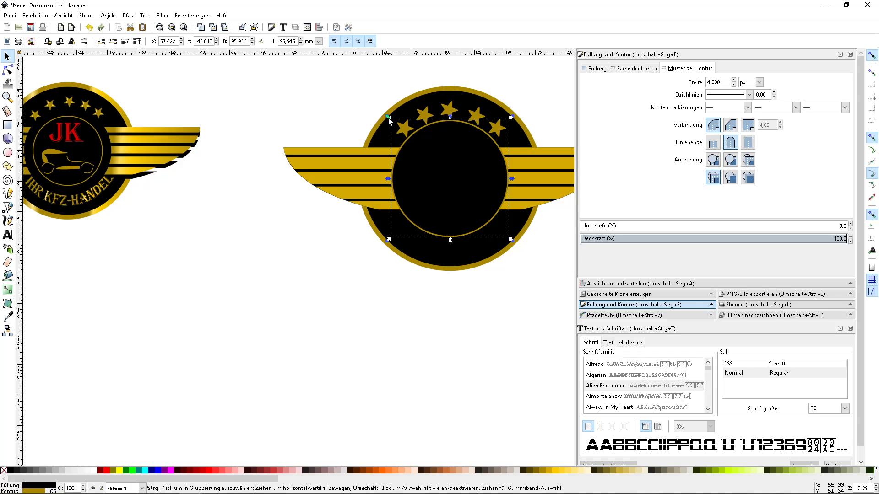
{"action": "left_click_drag", "start_coordinate": [389, 118], "coordinate": [405, 131]}
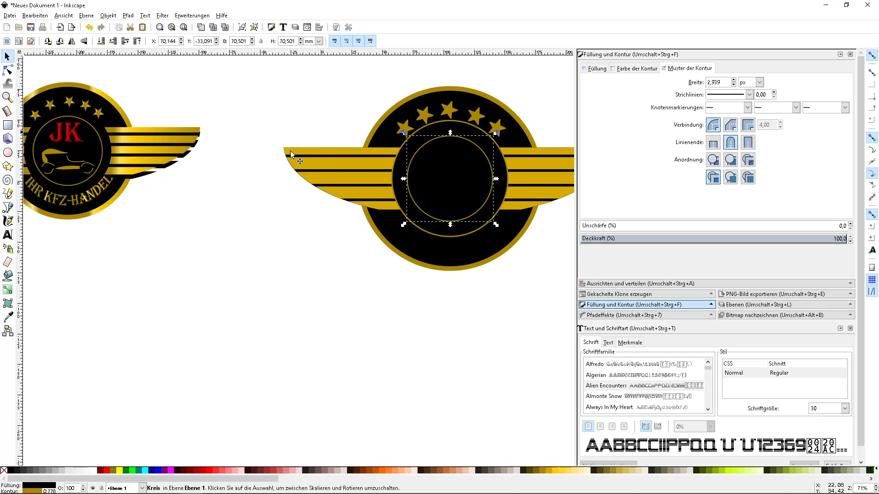
{"action": "left_click", "coordinate": [279, 105]}
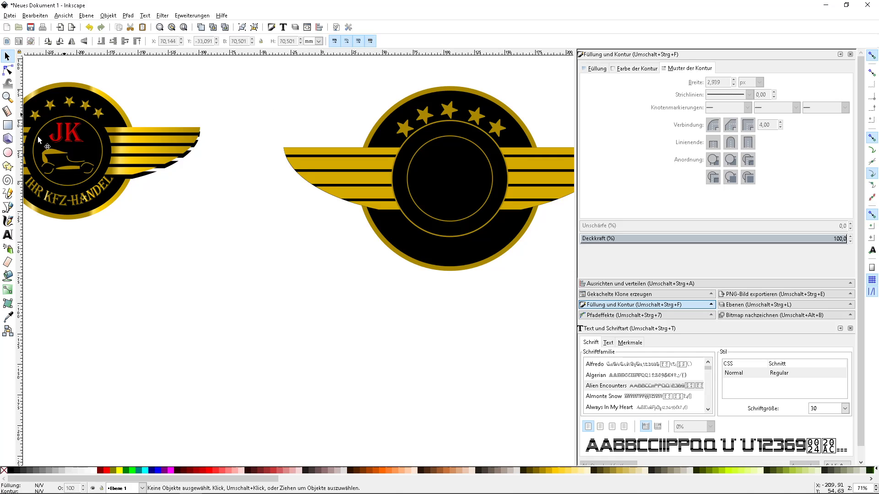
Create a red 'JK' text object in AcmeFont at 30 pt beside the right emblem.
{"action": "left_click", "coordinate": [7, 235]}
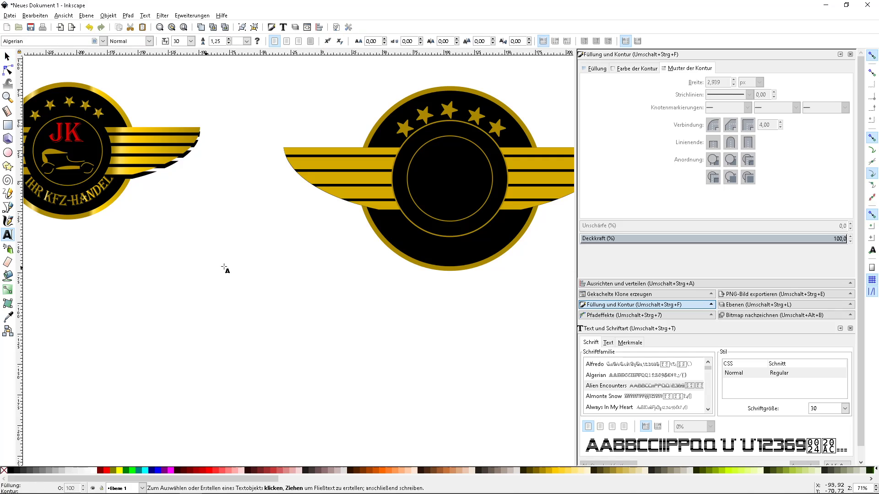
{"action": "left_click", "coordinate": [221, 244]}
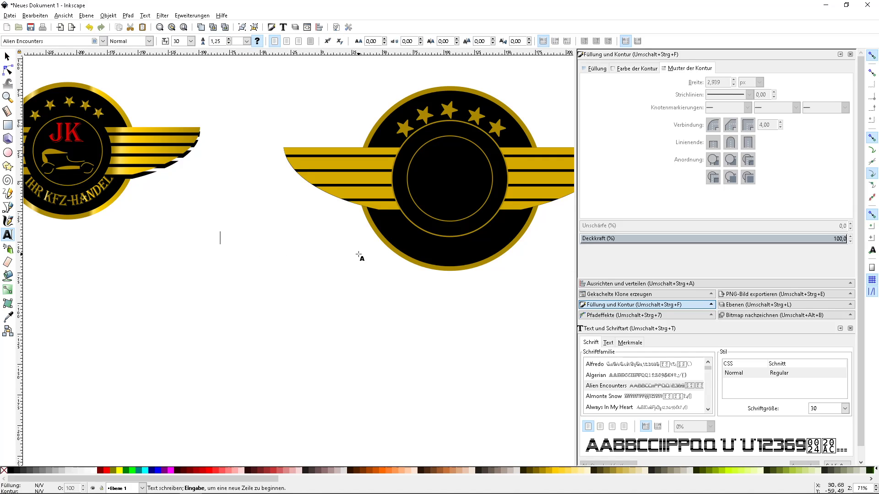
{"action": "type", "text": "JK"}
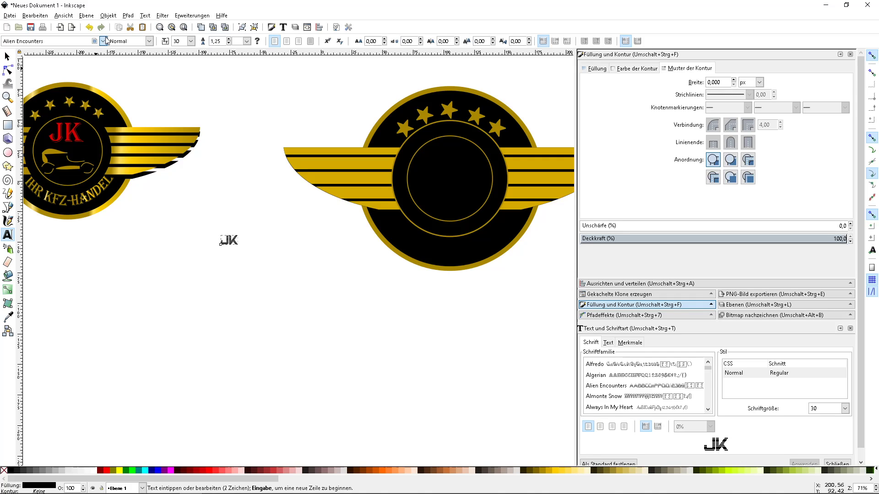
{"action": "left_click", "coordinate": [104, 41]}
{"action": "left_click", "coordinate": [104, 41]}
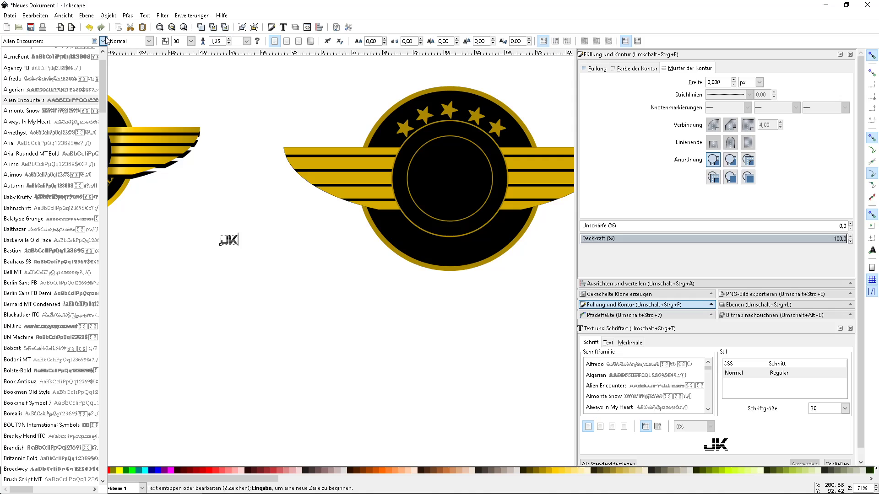
{"action": "left_click", "coordinate": [83, 57]}
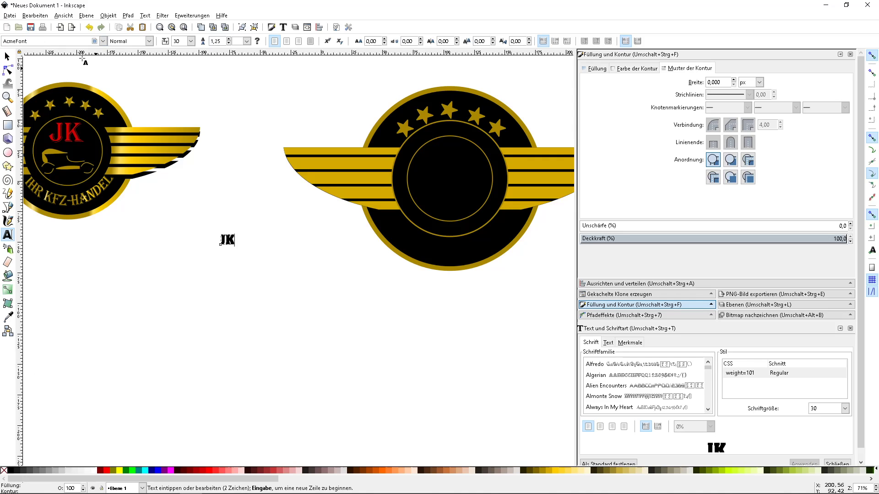
{"action": "left_click", "coordinate": [107, 475]}
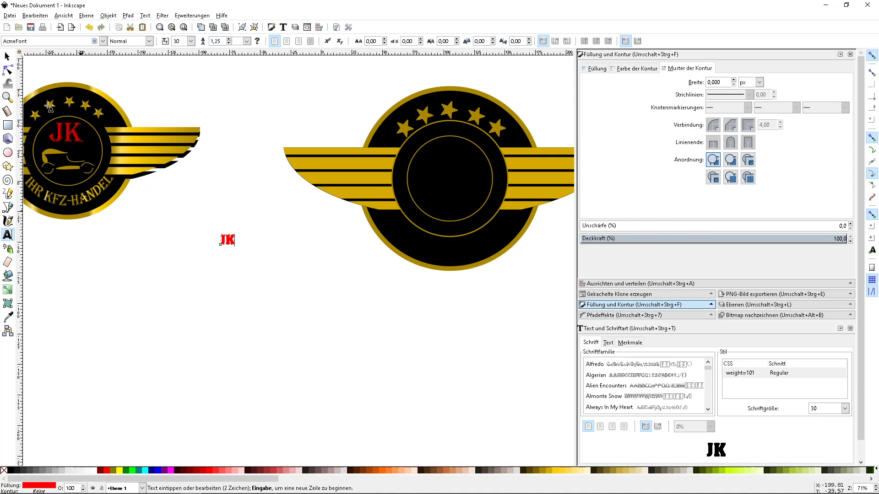
{"action": "left_click", "coordinate": [8, 55]}
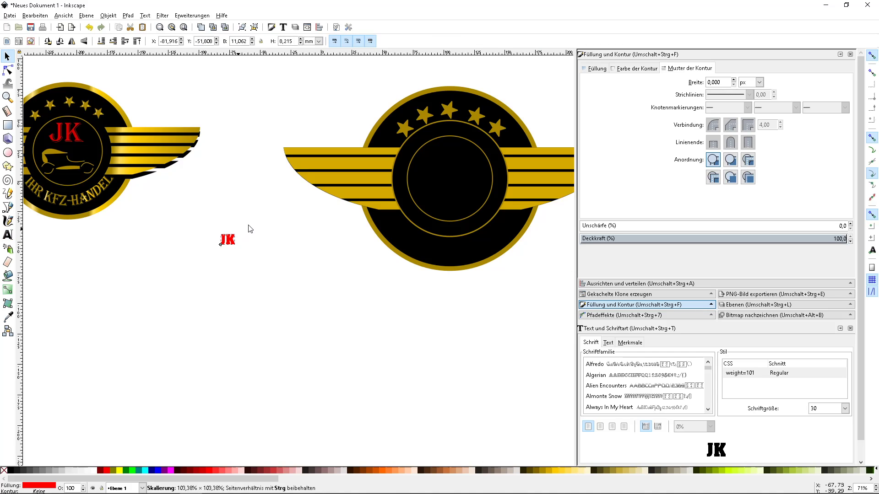
Enlarge the JK text into the central circle and change its font to Algerian.
{"action": "left_click_drag", "start_coordinate": [238, 233], "coordinate": [452, 161]}
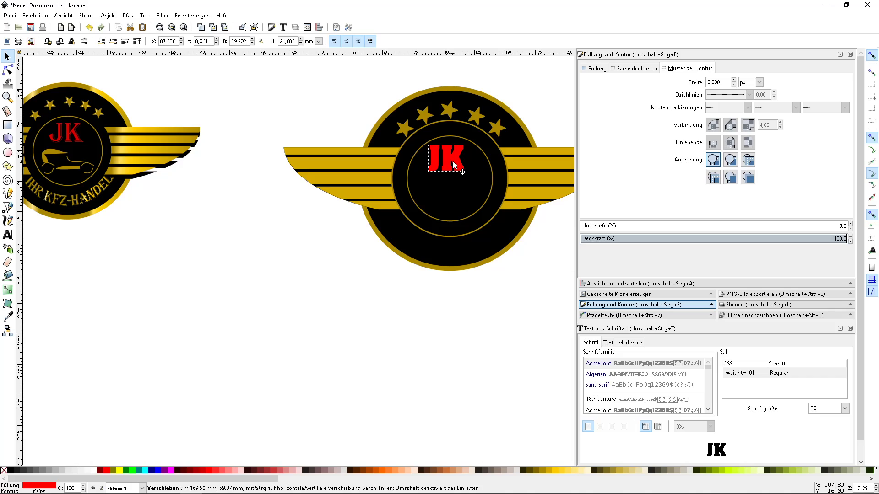
{"action": "left_click_drag", "start_coordinate": [457, 158], "coordinate": [459, 160]}
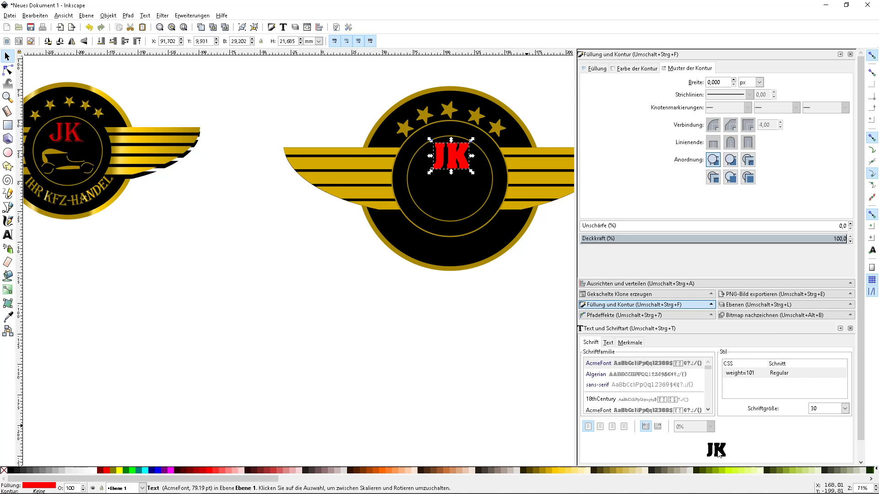
{"action": "left_click", "coordinate": [646, 365]}
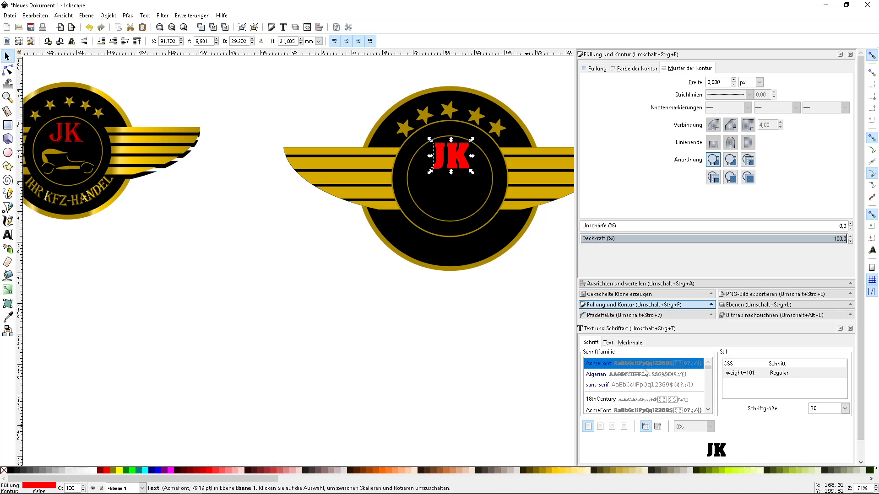
{"action": "left_click", "coordinate": [644, 374]}
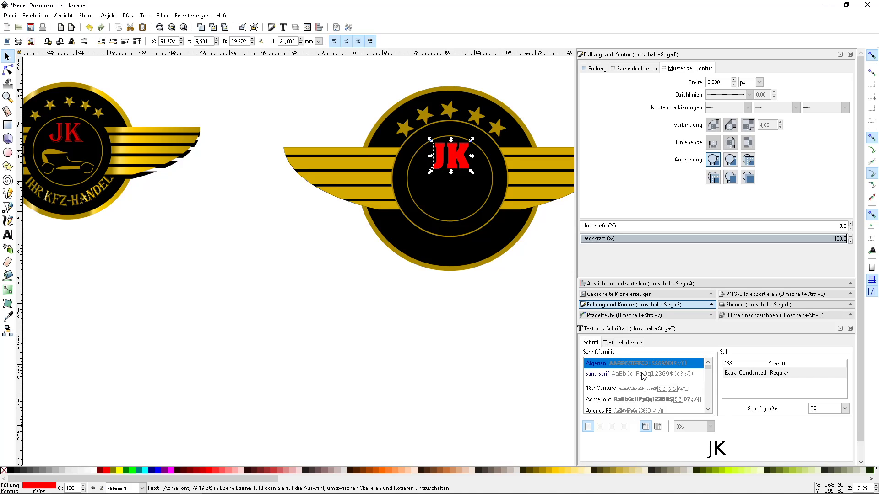
{"action": "scroll", "coordinate": [643, 376], "scroll_direction": "down", "scroll_amount": 1}
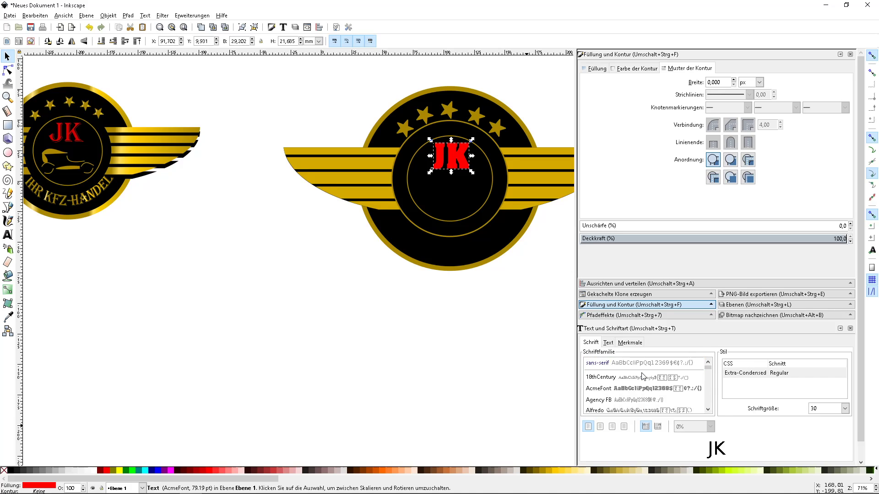
{"action": "scroll", "coordinate": [647, 395], "scroll_direction": "down", "scroll_amount": 2}
{"action": "left_click", "coordinate": [645, 399]}
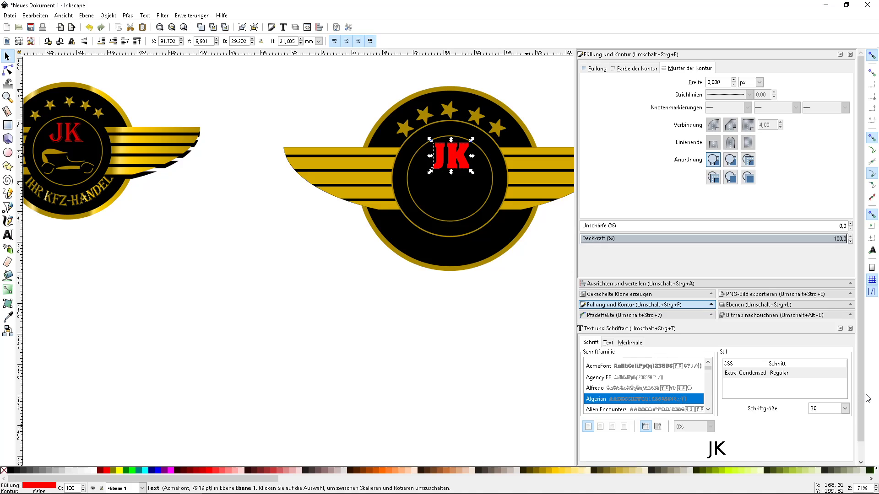
{"action": "left_click_drag", "start_coordinate": [858, 400], "coordinate": [855, 440]}
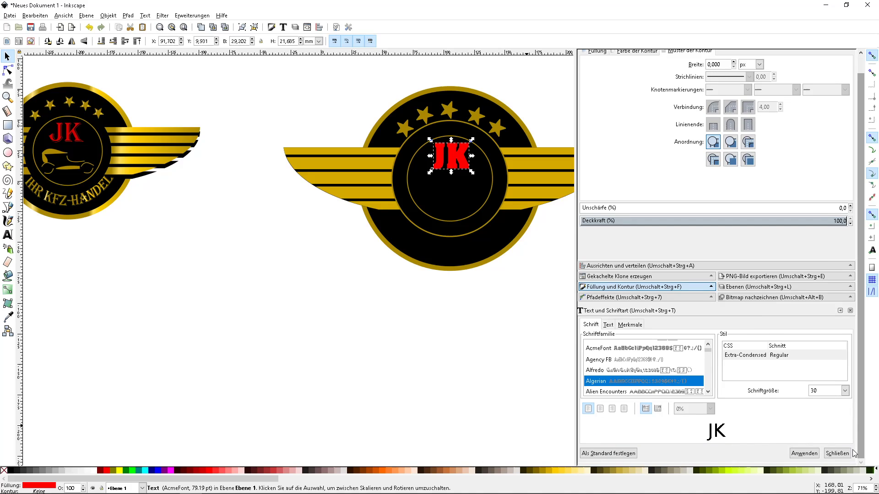
{"action": "left_click", "coordinate": [814, 455]}
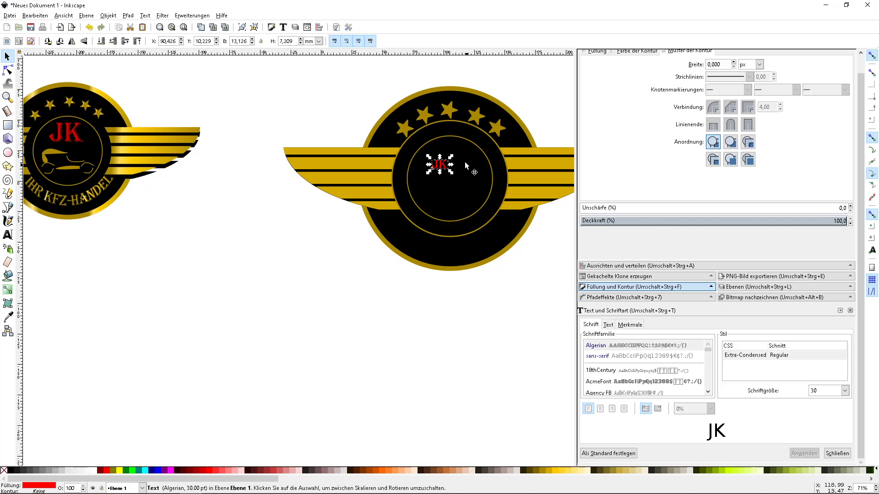
Scale the JK lettering up to about 33.6 × 18.4 mm and centre it in the circle.
{"action": "left_click_drag", "start_coordinate": [451, 157], "coordinate": [478, 150]}
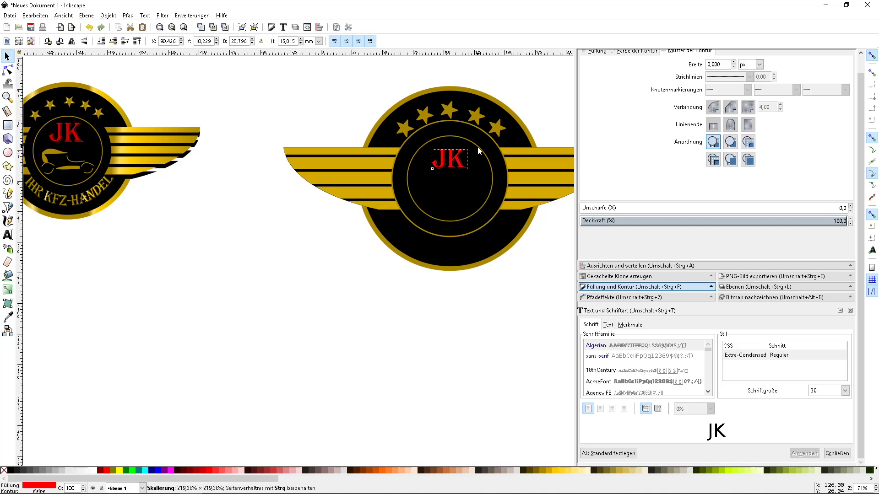
{"action": "left_click_drag", "start_coordinate": [479, 150], "coordinate": [491, 142]}
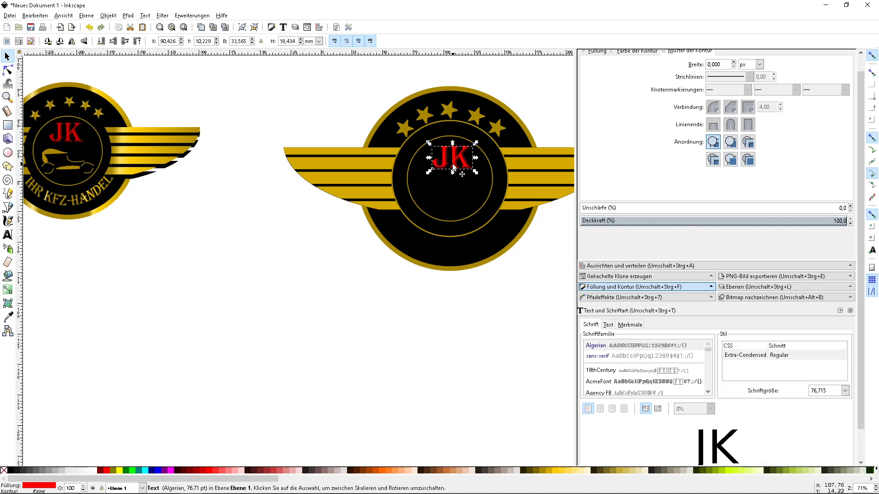
{"action": "left_click_drag", "start_coordinate": [453, 168], "coordinate": [446, 160]}
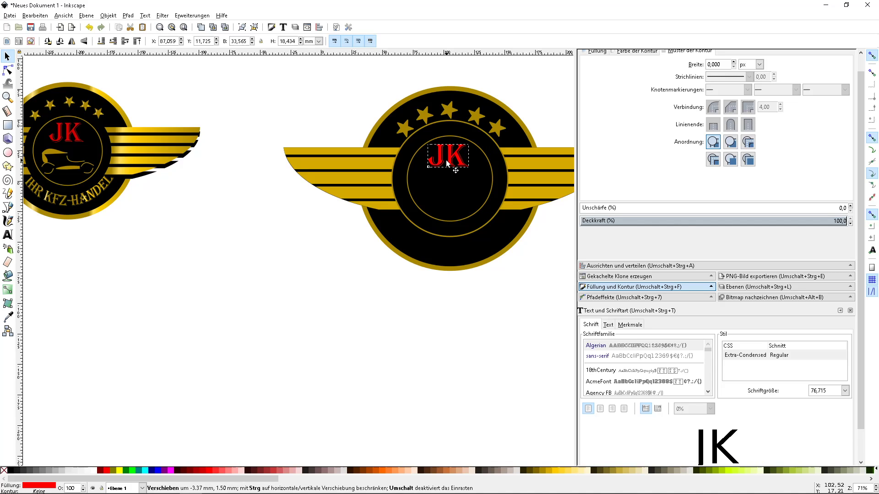
{"action": "left_click", "coordinate": [345, 274]}
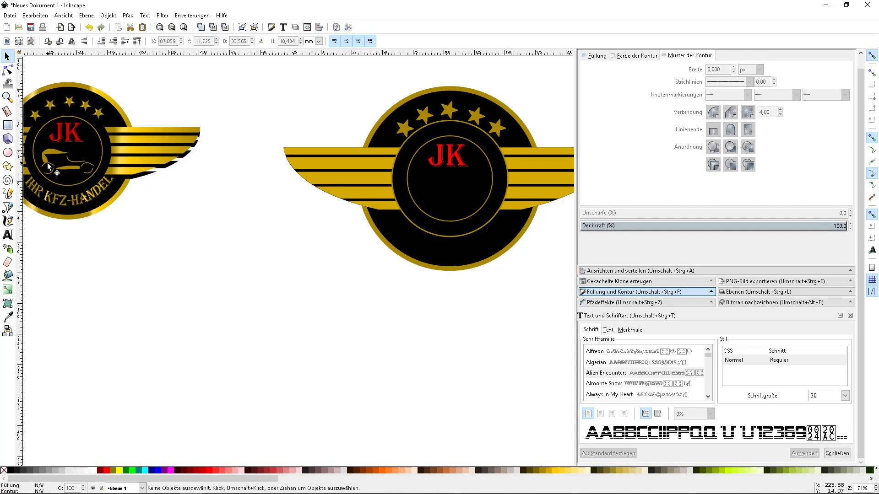
Draw a closed four-corner Bezier outline below the left emblem with a 1 px black stroke.
{"action": "left_click", "coordinate": [9, 208]}
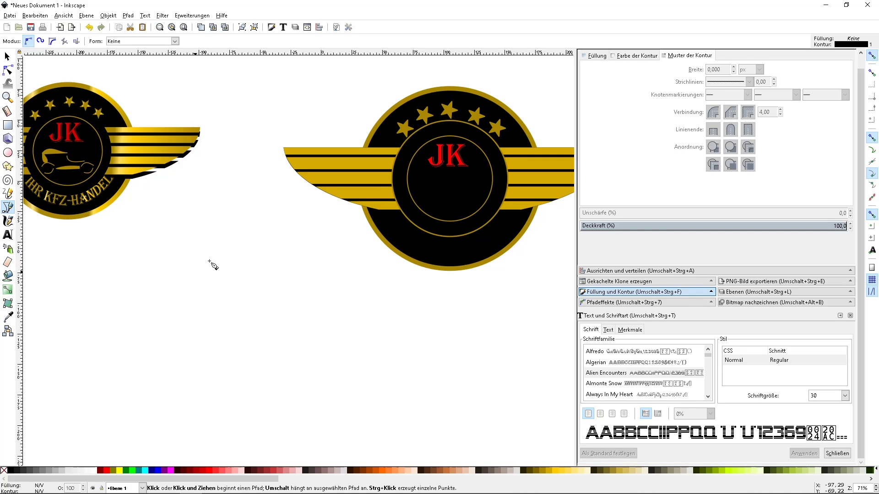
{"action": "scroll", "coordinate": [59, 170], "scroll_direction": "up", "scroll_amount": 1}
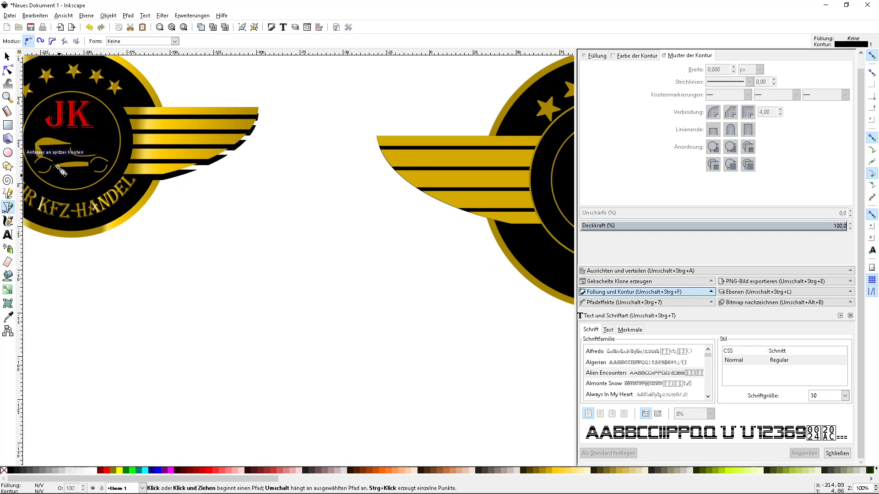
{"action": "scroll", "coordinate": [59, 171], "scroll_direction": "up", "scroll_amount": 2}
{"action": "scroll", "coordinate": [129, 219], "scroll_direction": "left", "scroll_amount": 6}
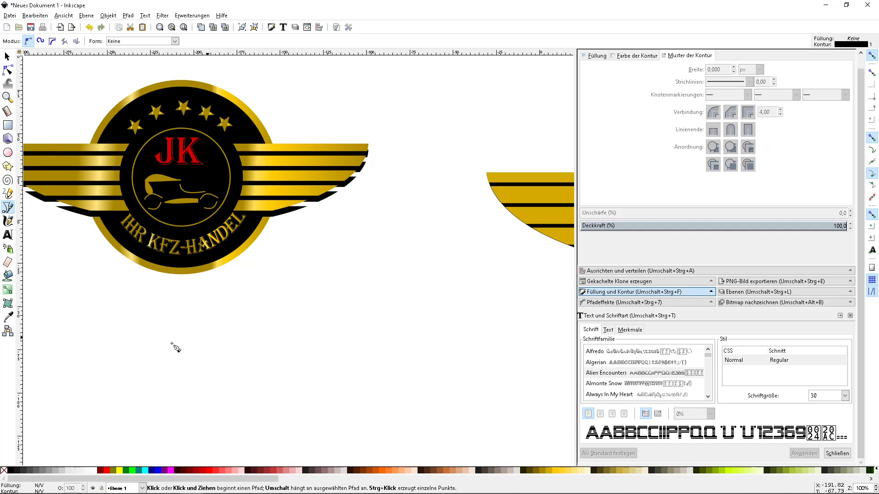
{"action": "left_click", "coordinate": [235, 316]}
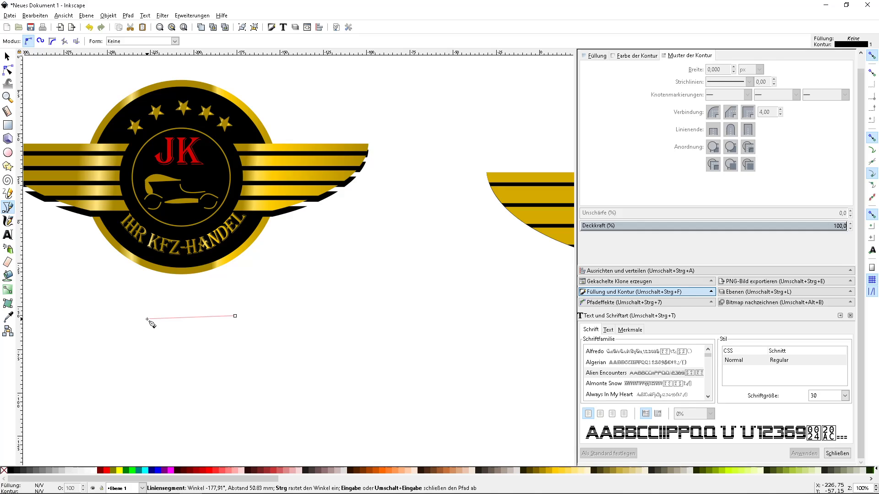
{"action": "left_click", "coordinate": [147, 319]}
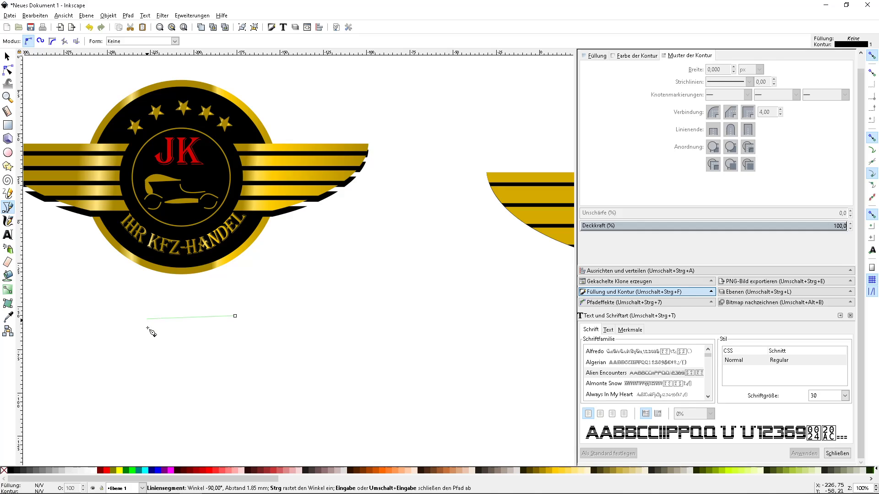
{"action": "left_click", "coordinate": [164, 366]}
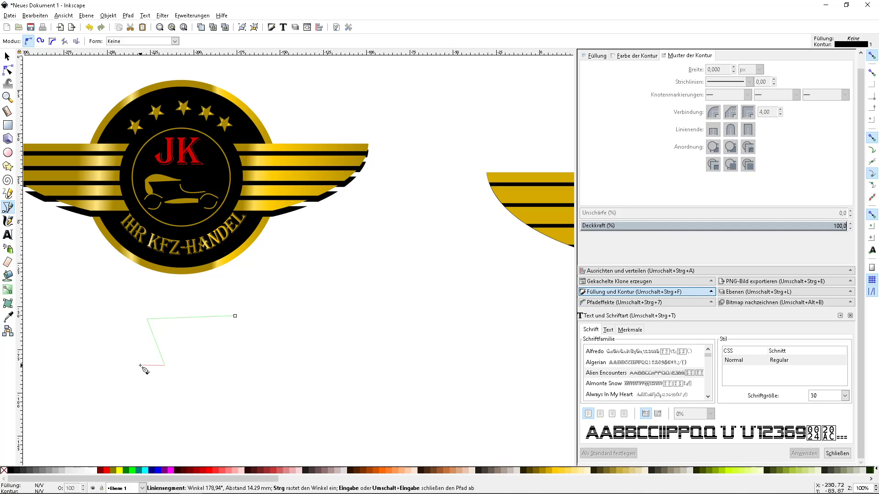
{"action": "left_click", "coordinate": [133, 311]}
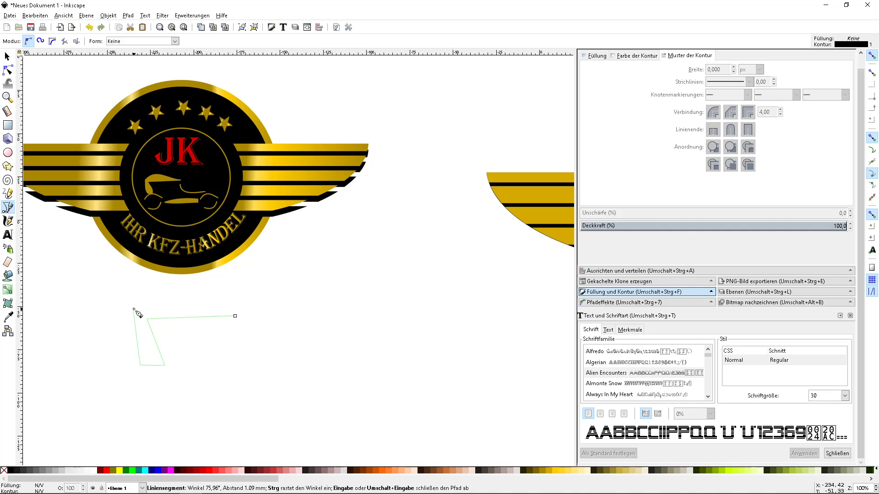
{"action": "left_click", "coordinate": [235, 316]}
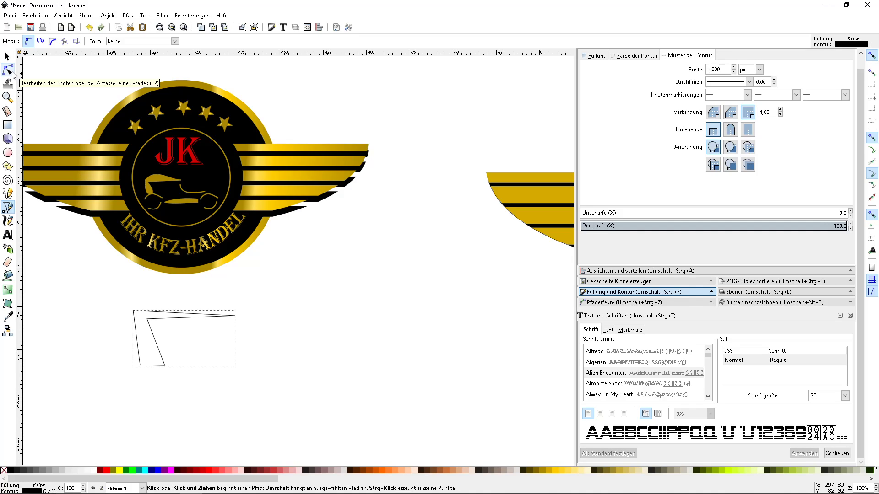
Curve the outline's top edge, diagonal inner edge and left edge with the Node tool.
{"action": "left_click", "coordinate": [12, 73]}
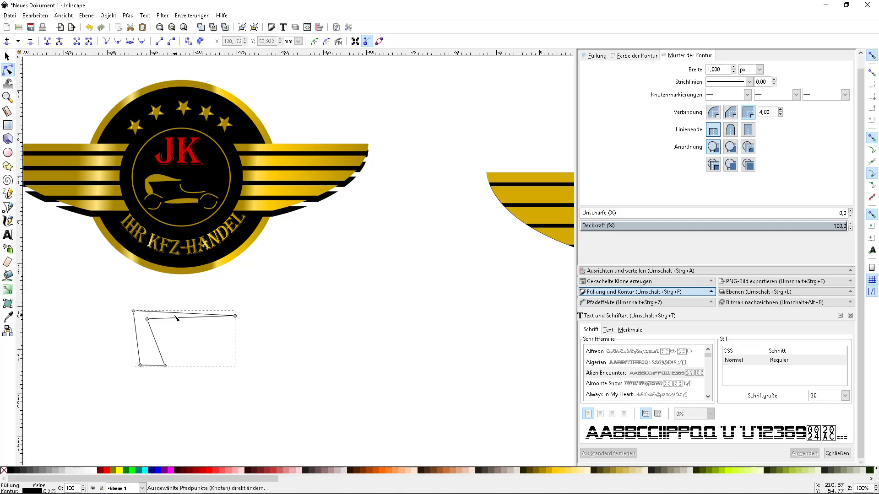
{"action": "left_click_drag", "start_coordinate": [176, 317], "coordinate": [184, 305]}
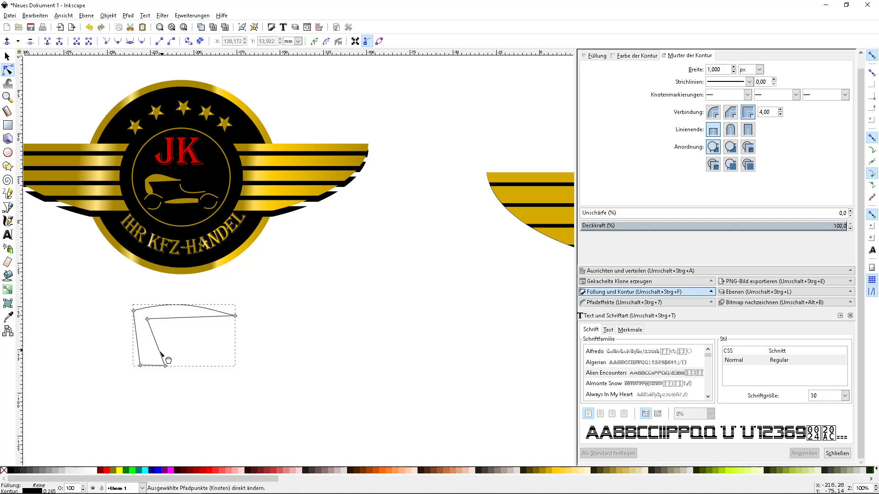
{"action": "mouse_move", "coordinate": [161, 353]}
{"action": "left_mouse_down"}
{"action": "mouse_move", "coordinate": [172, 351]}
{"action": "mouse_move", "coordinate": [161, 351]}
{"action": "left_mouse_up"}
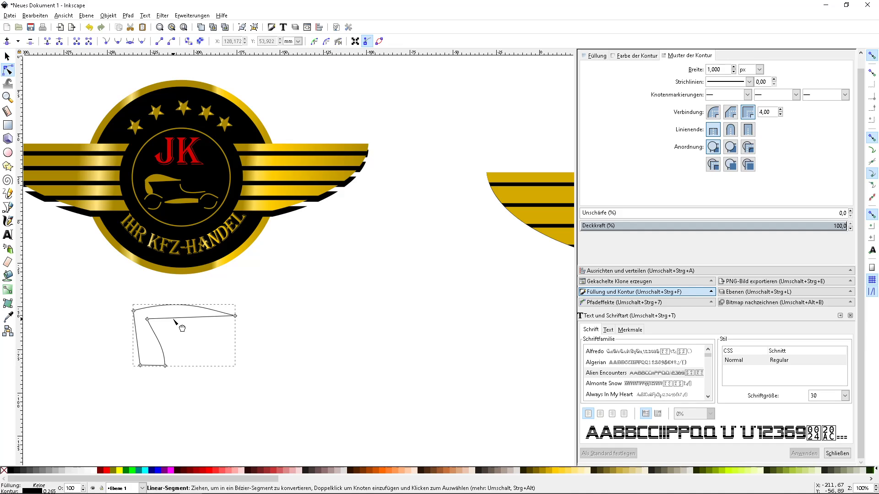
{"action": "left_click", "coordinate": [156, 336]}
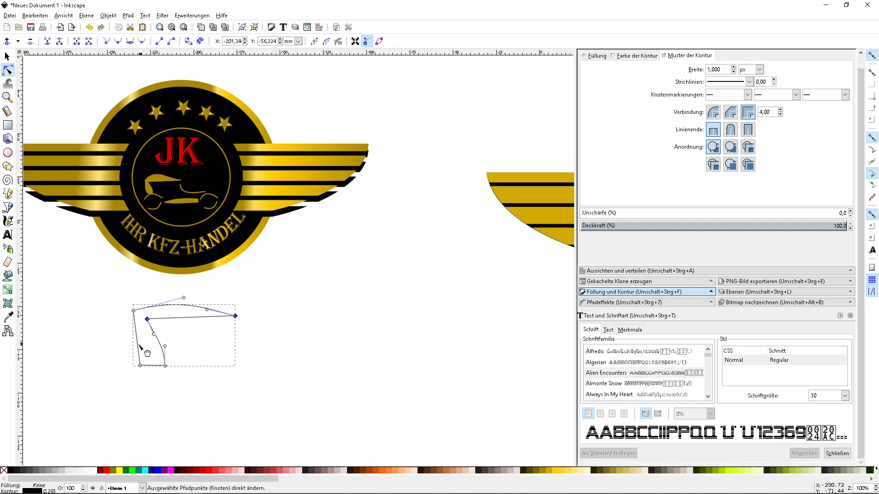
{"action": "left_click_drag", "start_coordinate": [139, 346], "coordinate": [135, 348]}
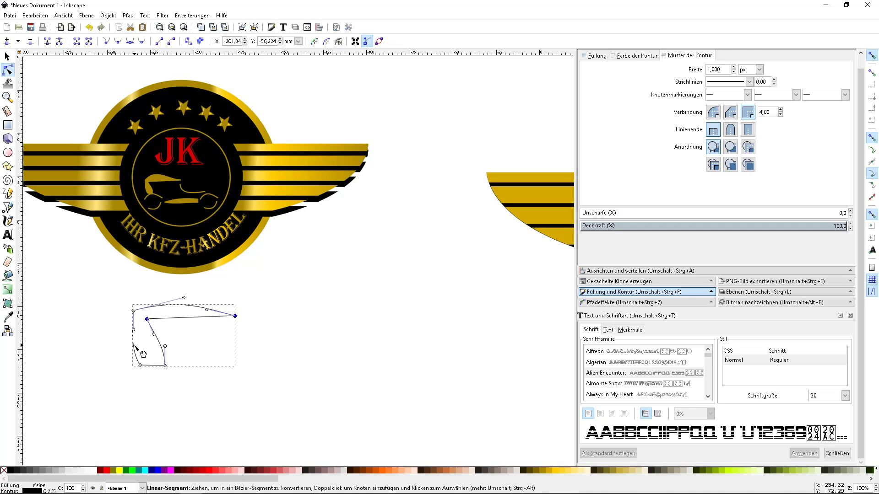
{"action": "left_click", "coordinate": [117, 346]}
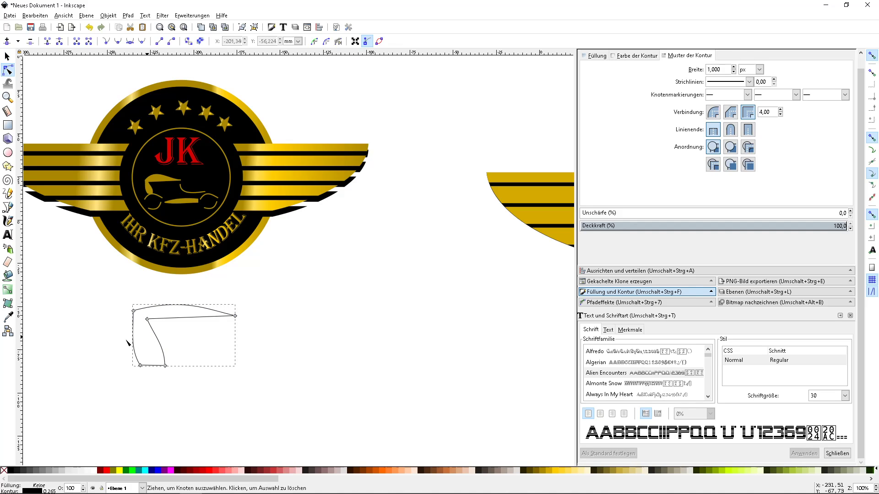
Give the feather shape a gold fill and remove its stroke.
{"action": "left_click", "coordinate": [548, 468]}
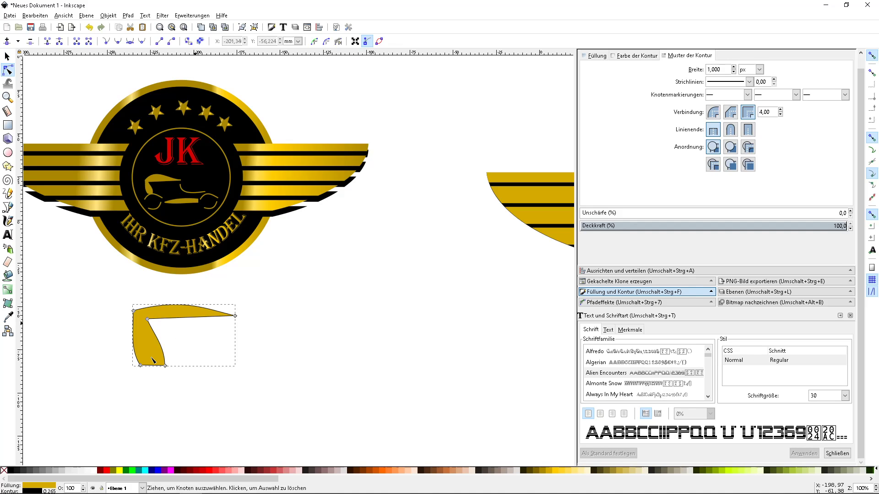
{"action": "left_click", "coordinate": [3, 471], "text": "shift"}
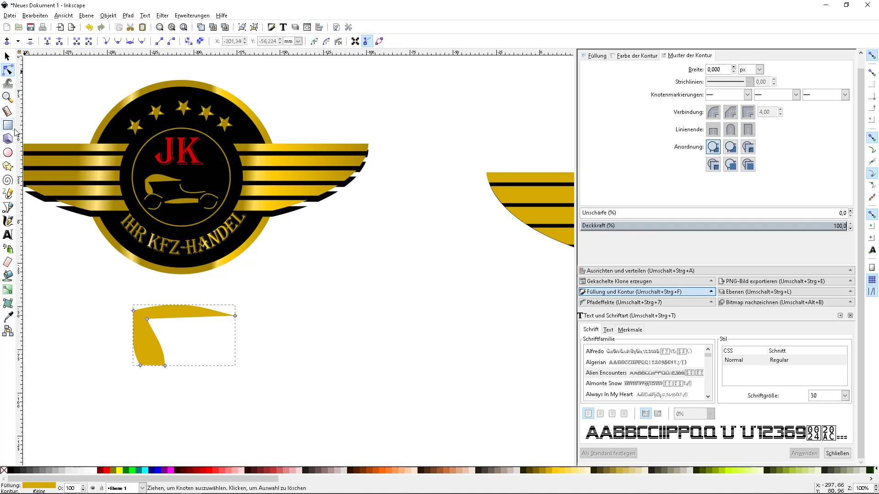
{"action": "left_click", "coordinate": [8, 207]}
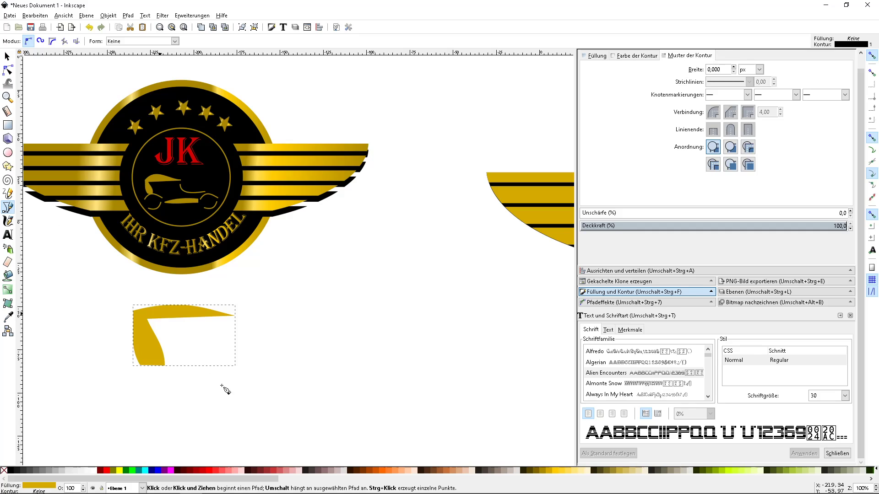
Draw a two-point line right of the gold feather and bend it into a downward curve.
{"action": "left_click", "coordinate": [229, 338]}
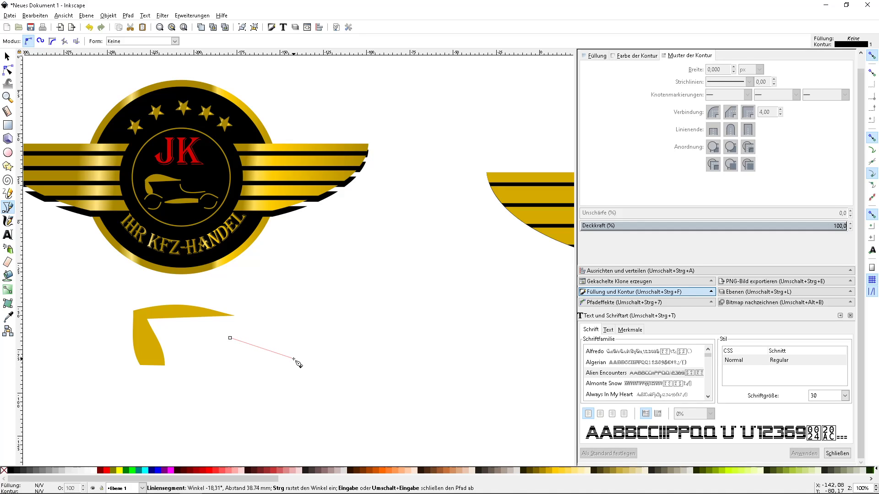
{"action": "double_click", "coordinate": [293, 359]}
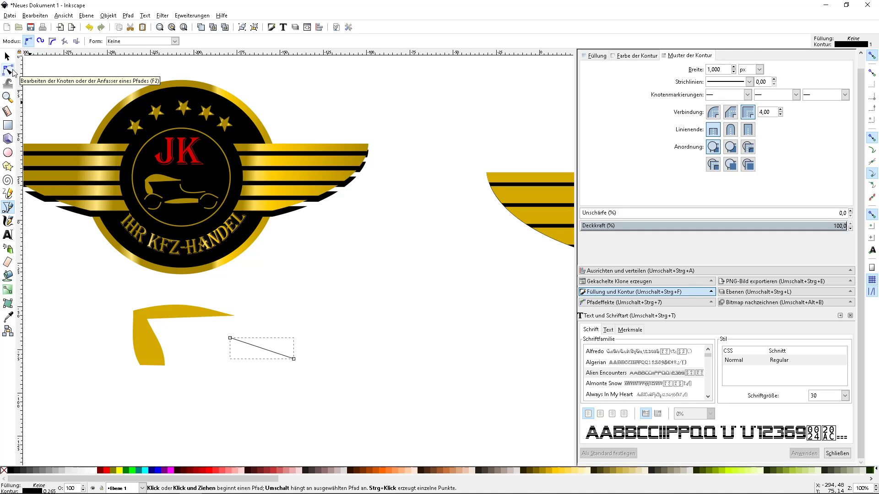
{"action": "left_click", "coordinate": [10, 71]}
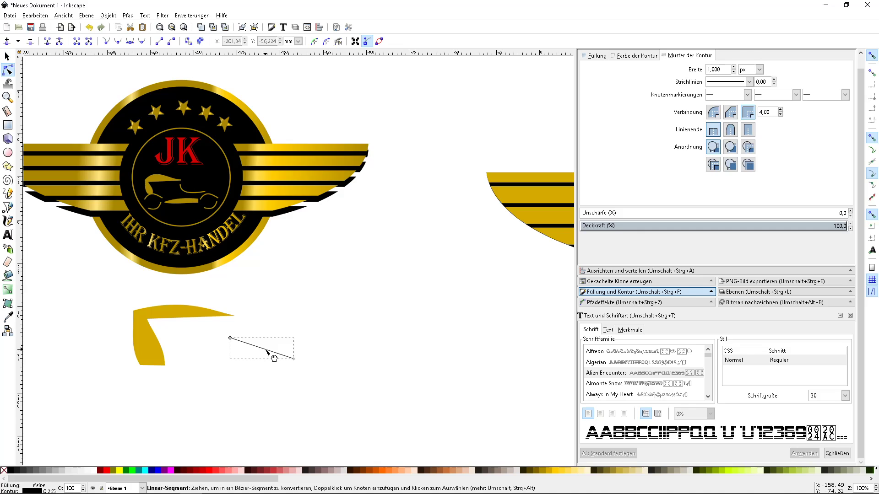
{"action": "left_click_drag", "start_coordinate": [266, 351], "coordinate": [252, 357]}
{"action": "left_click_drag", "start_coordinate": [251, 358], "coordinate": [249, 357]}
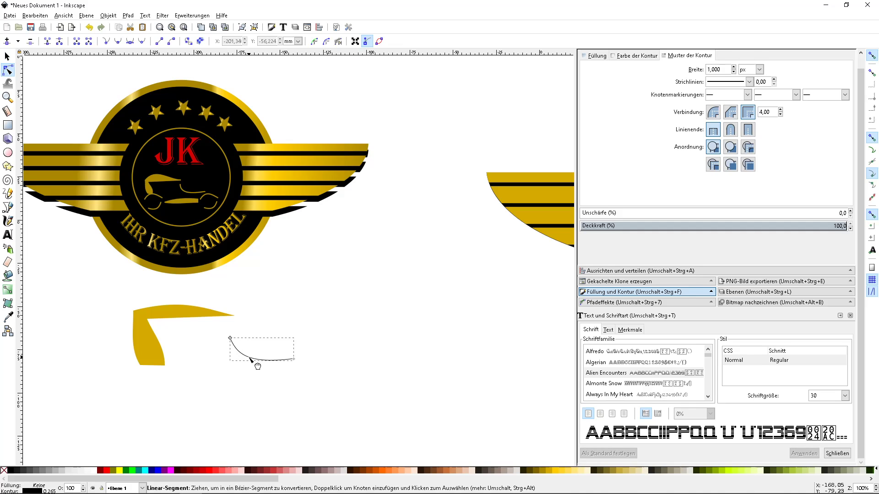
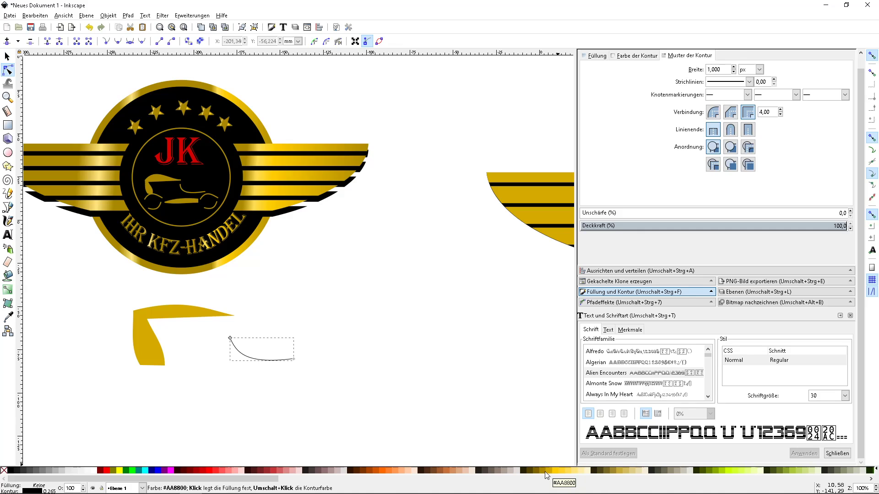
Give the thin curve beside the car a gold stroke 8.3 px wide.
{"action": "left_click", "coordinate": [542, 470], "text": "shift"}
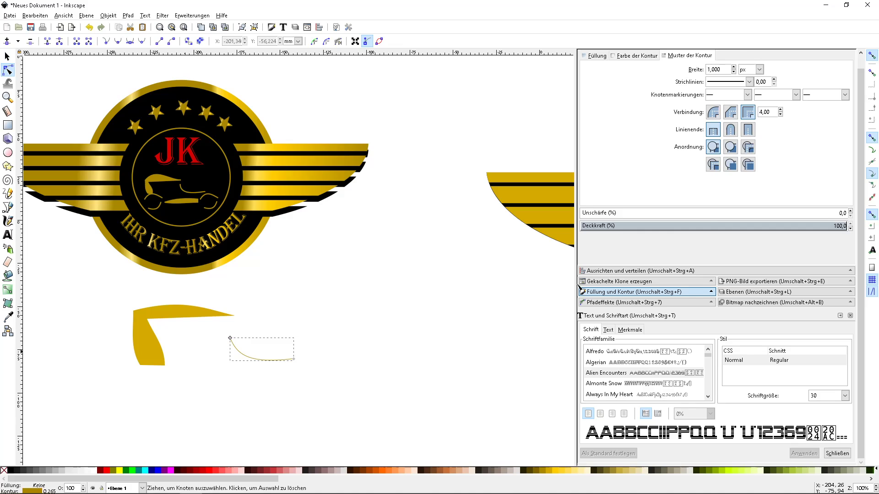
{"action": "left_click", "coordinate": [734, 67]}
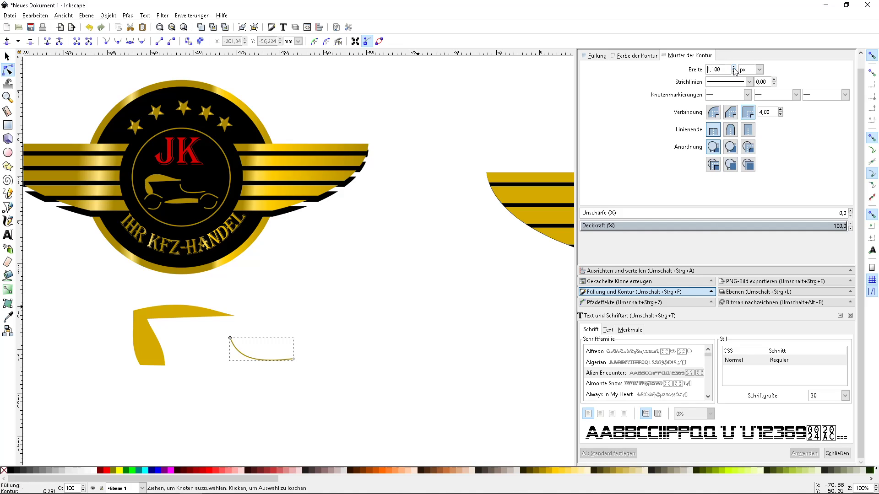
{"action": "left_click", "coordinate": [734, 67]}
{"action": "left_click", "coordinate": [734, 68]}
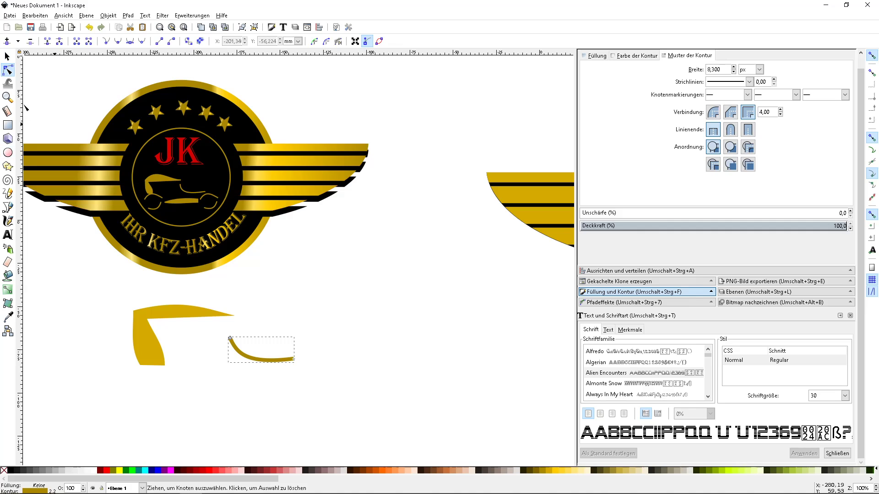
{"action": "left_click", "coordinate": [9, 208]}
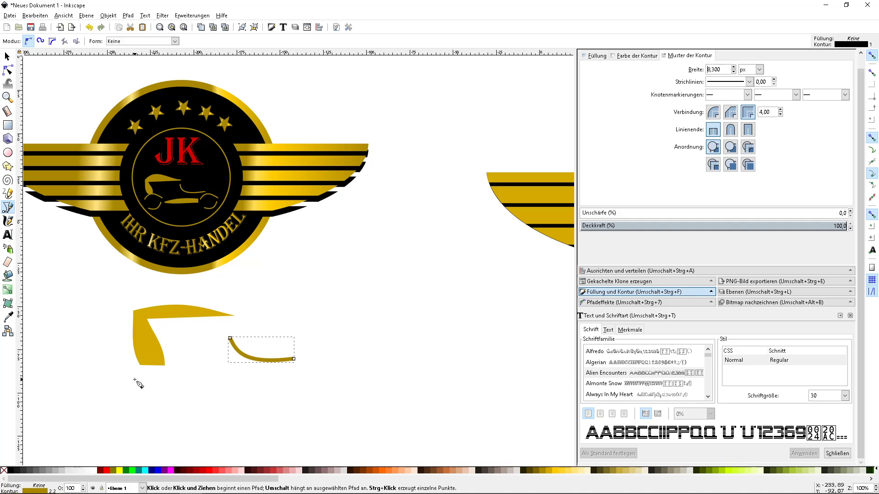
Draw a short line below the car front and bend it upward into an arch.
{"action": "left_click", "coordinate": [135, 382]}
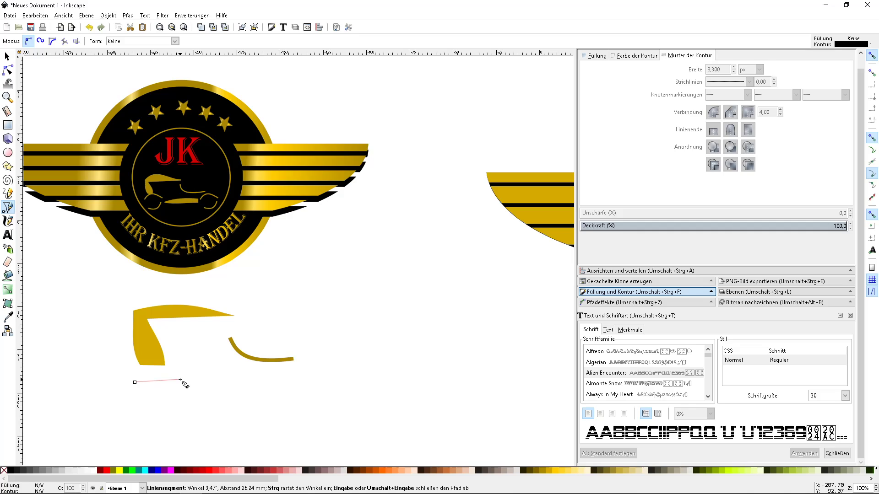
{"action": "double_click", "coordinate": [181, 380]}
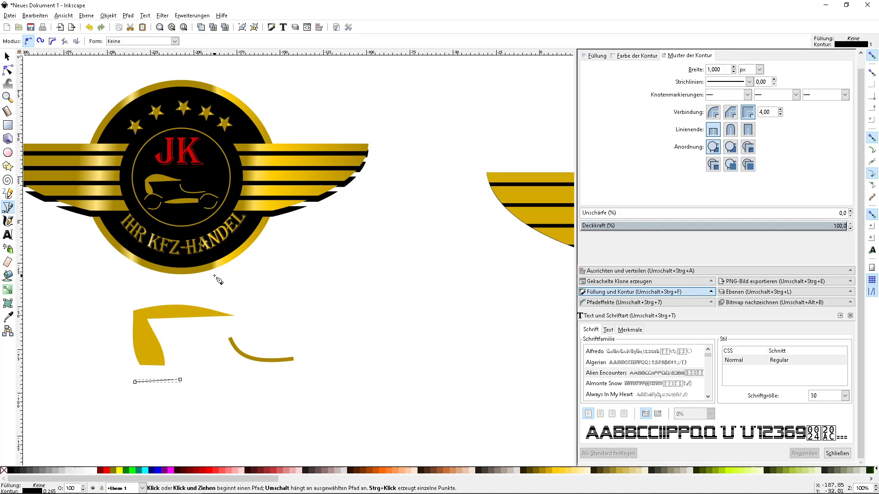
{"action": "left_click", "coordinate": [8, 70]}
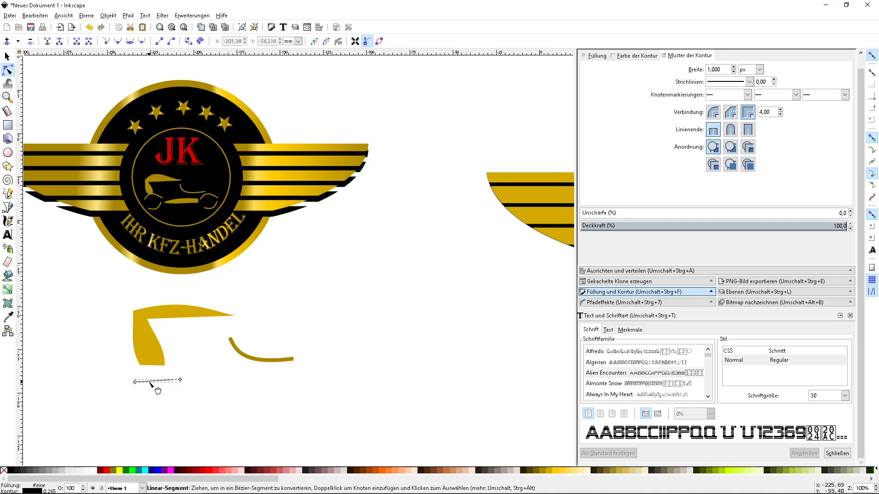
{"action": "left_click_drag", "start_coordinate": [150, 384], "coordinate": [153, 369]}
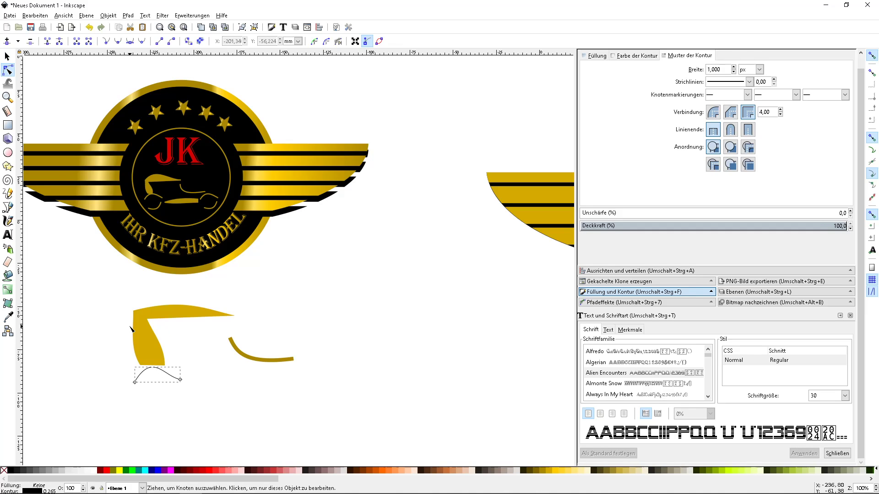
Give the arch a gold stroke widened to about 8.4 px.
{"action": "left_click", "coordinate": [548, 469], "text": "shift"}
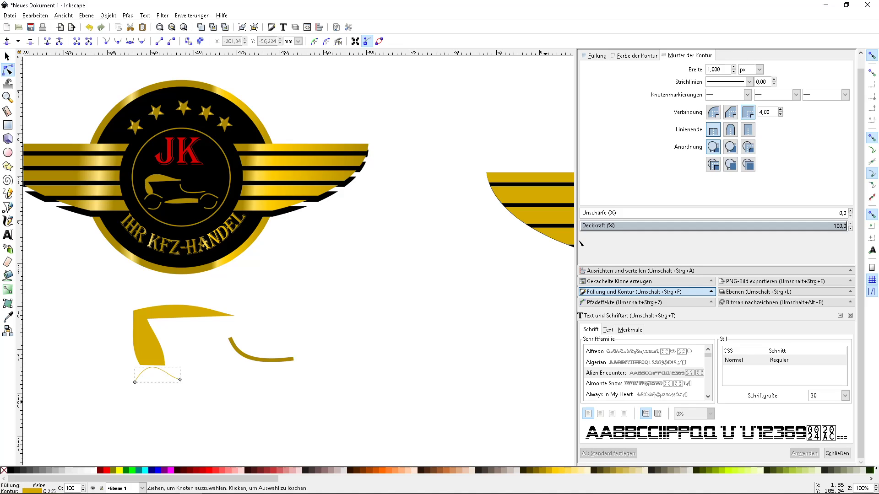
{"action": "left_click", "coordinate": [734, 68]}
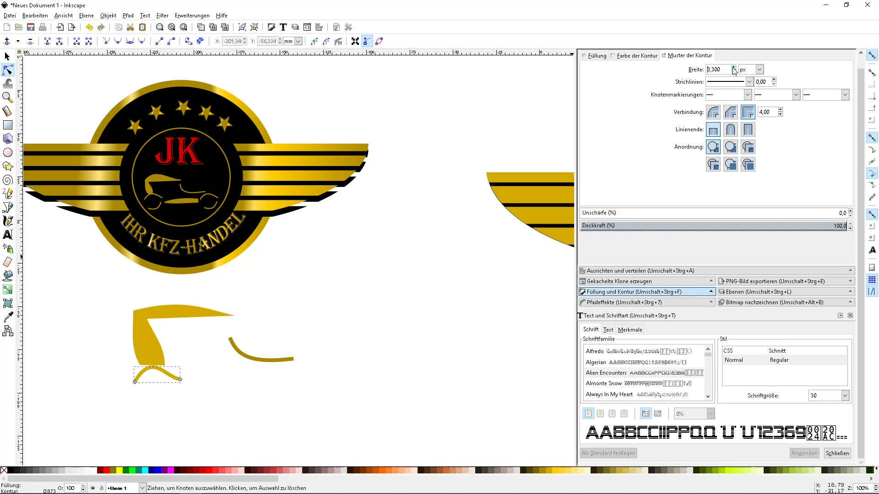
{"action": "left_click", "coordinate": [734, 68]}
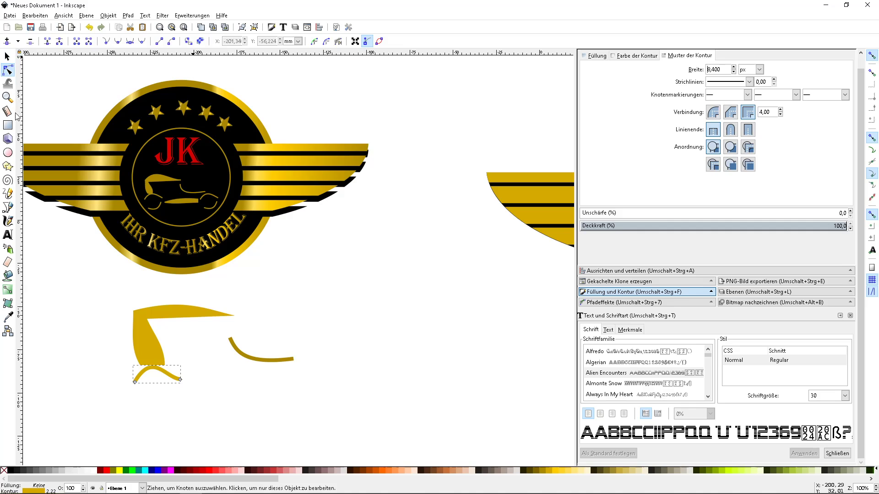
{"action": "left_click", "coordinate": [8, 207]}
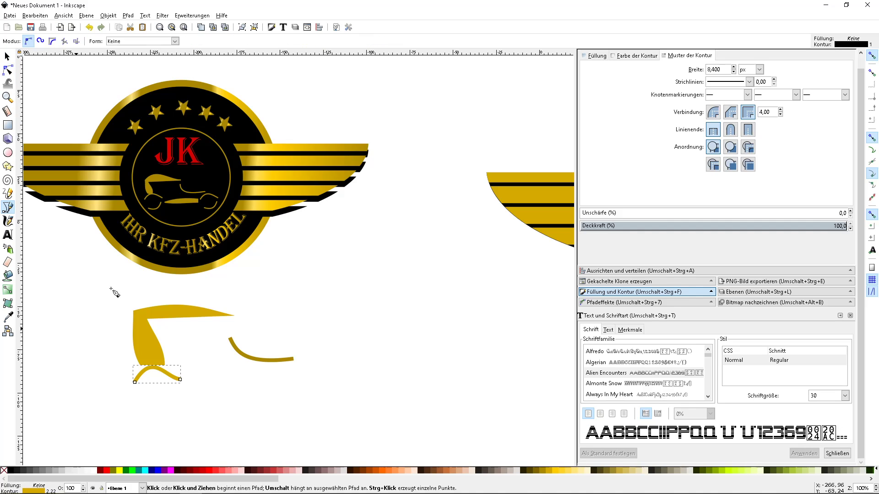
Draw a short line under the front arch and bend it downward into a dip.
{"action": "left_click", "coordinate": [138, 399]}
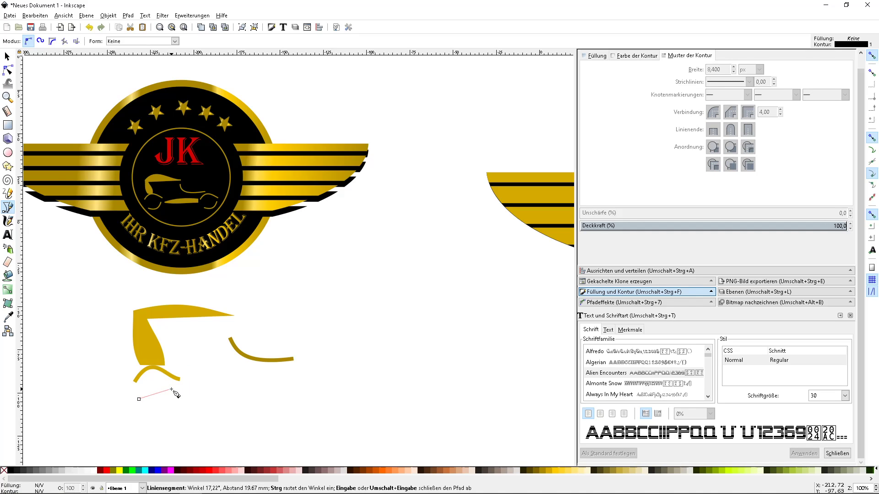
{"action": "left_click", "coordinate": [171, 390]}
{"action": "key", "text": "Return"}
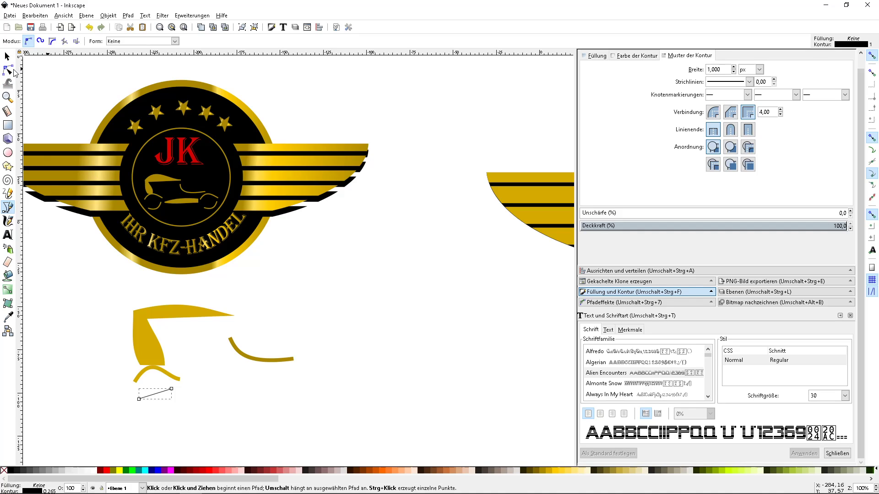
{"action": "left_click", "coordinate": [8, 71]}
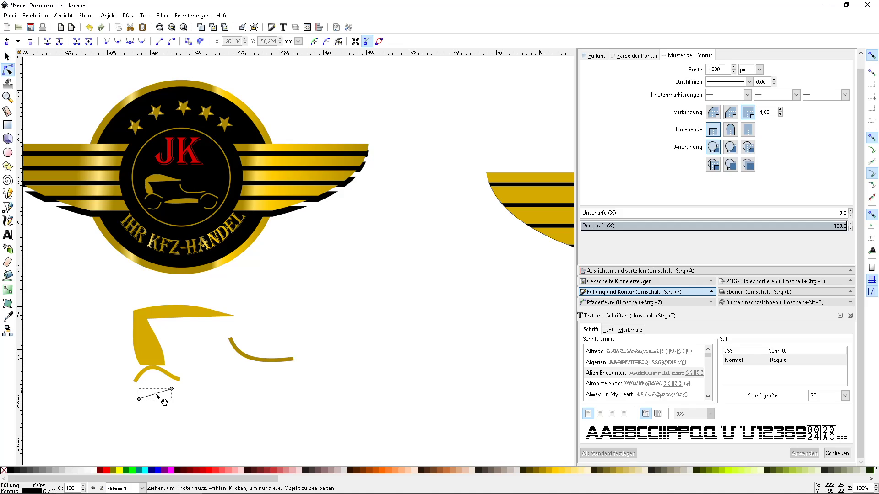
{"action": "left_click_drag", "start_coordinate": [160, 399], "coordinate": [163, 409]}
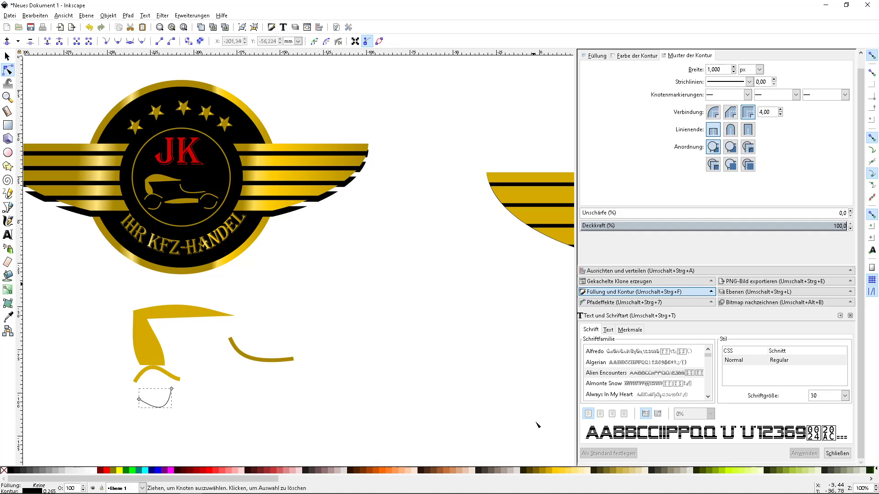
Give the lower curve a gold stroke with width 6.
{"action": "left_click", "coordinate": [542, 469], "text": "shift"}
{"action": "left_click", "coordinate": [734, 67]}
{"action": "scroll", "coordinate": [733, 69], "scroll_direction": "up", "scroll_amount": 7}
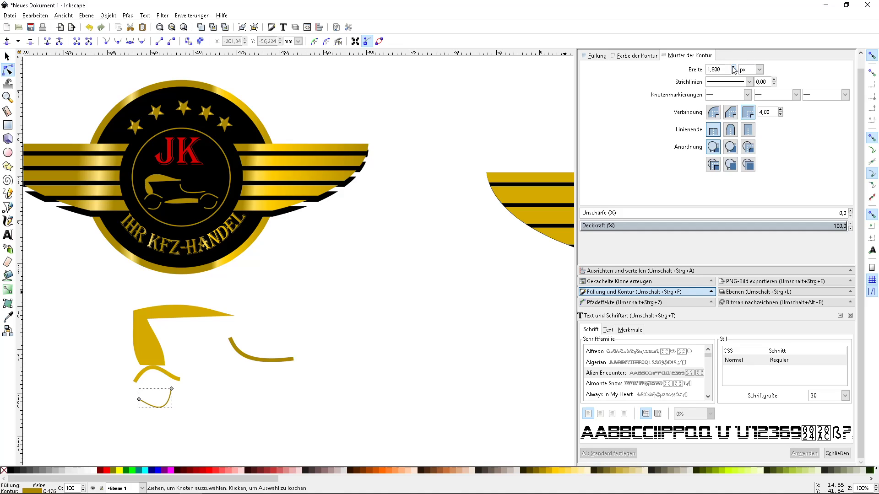
{"action": "scroll", "coordinate": [734, 69], "scroll_direction": "up", "scroll_amount": 12}
{"action": "double_click", "coordinate": [705, 71]}
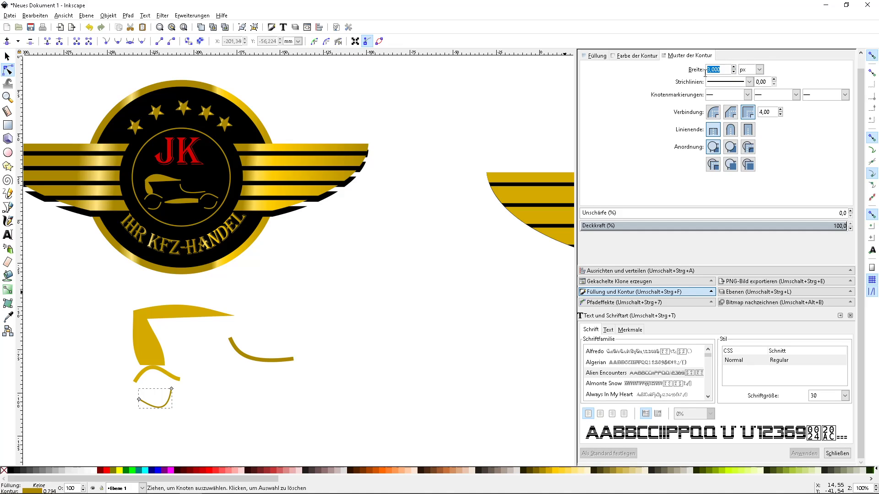
{"action": "type", "text": "6"}
{"action": "key", "text": "Return"}
Duplicate the front wheel's arch and dip, placing the copies under the car's rear.
{"action": "left_click", "coordinate": [7, 55]}
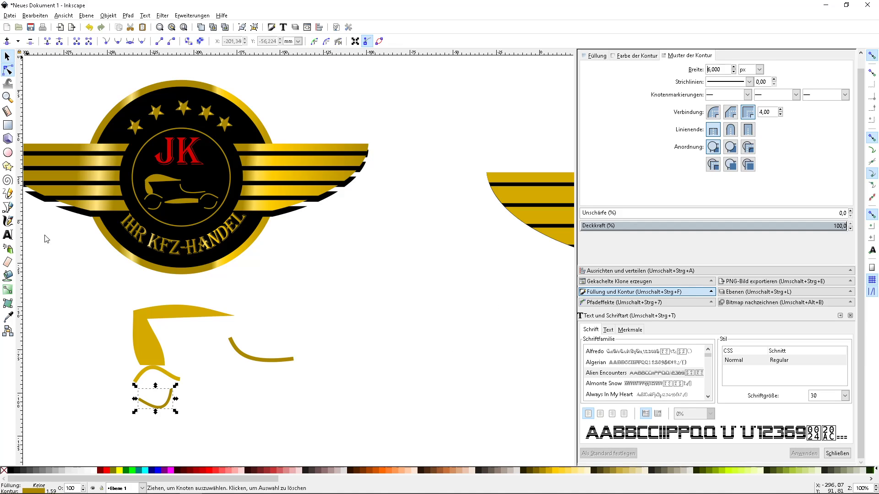
{"action": "left_click", "coordinate": [141, 376], "text": "shift"}
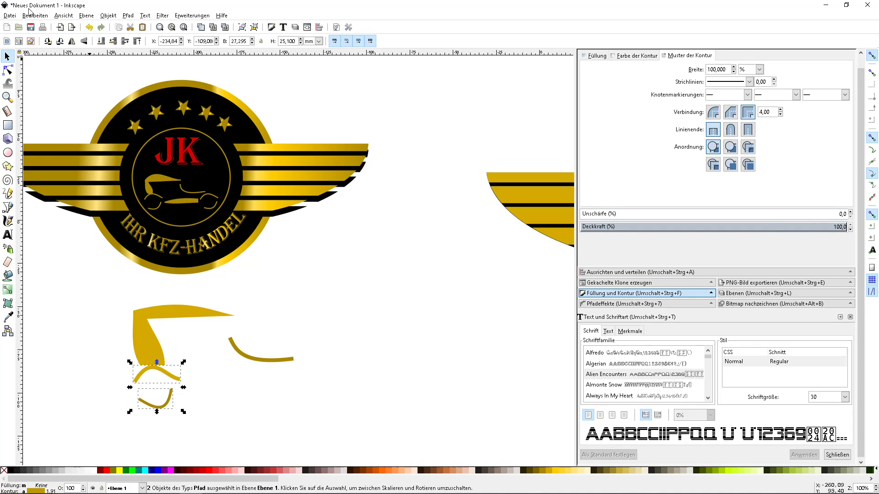
{"action": "left_click", "coordinate": [31, 17]}
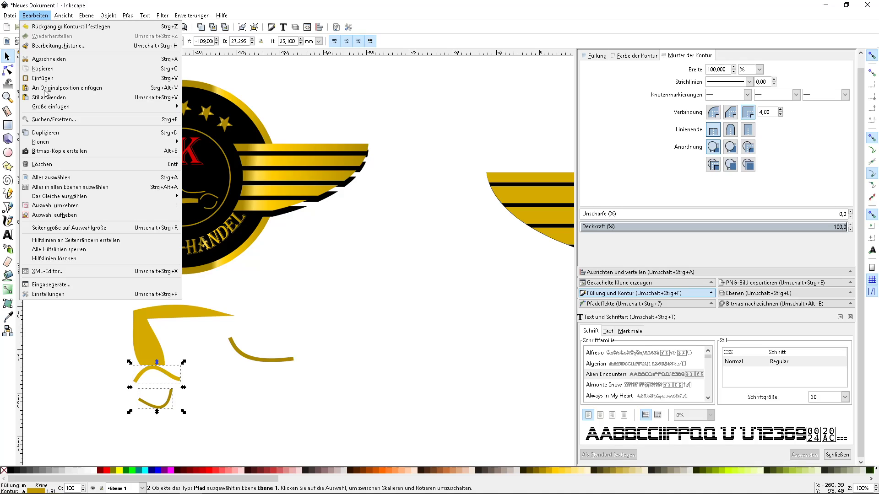
{"action": "left_click", "coordinate": [45, 132]}
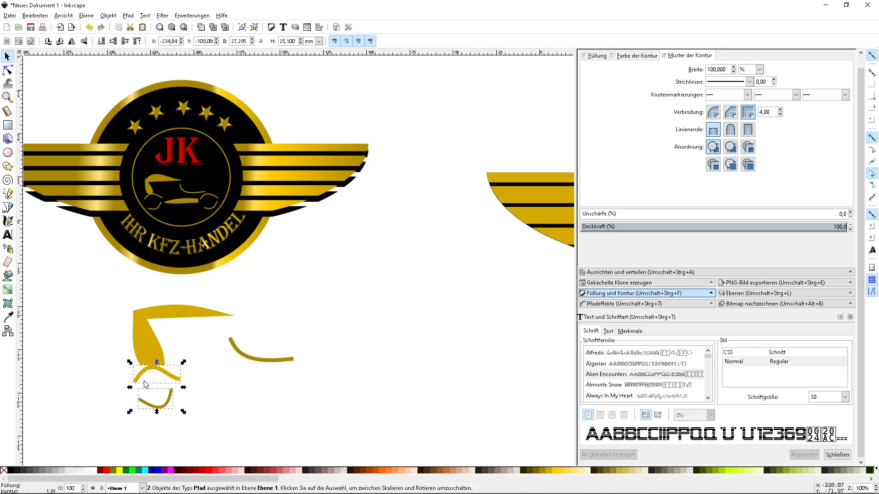
{"action": "left_click_drag", "start_coordinate": [140, 375], "coordinate": [211, 380]}
{"action": "left_click", "coordinate": [149, 366]}
{"action": "left_click_drag", "start_coordinate": [149, 366], "coordinate": [282, 386]}
{"action": "key", "text": "ctrl+d"}
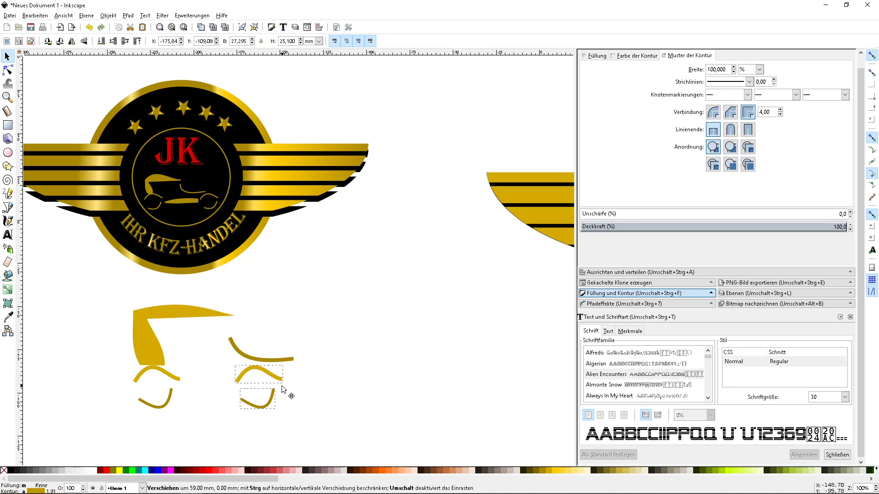
{"action": "left_click_drag", "start_coordinate": [282, 386], "coordinate": [326, 386]}
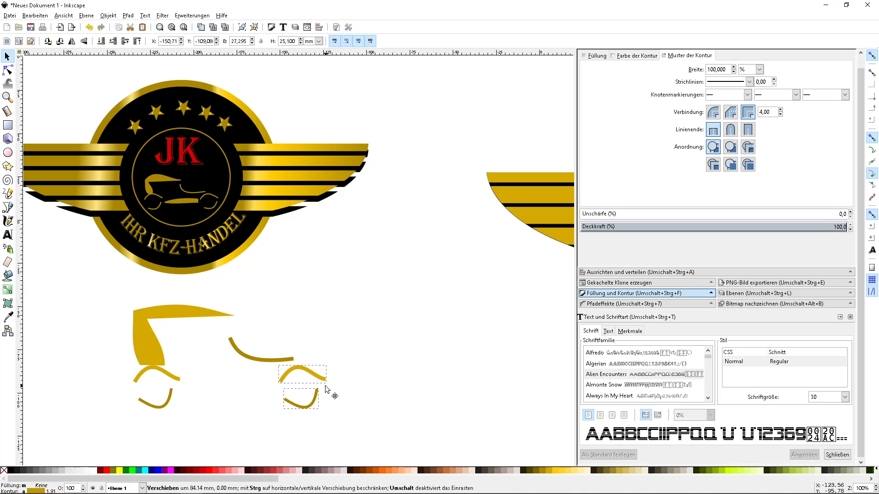
{"action": "left_click", "coordinate": [389, 339]}
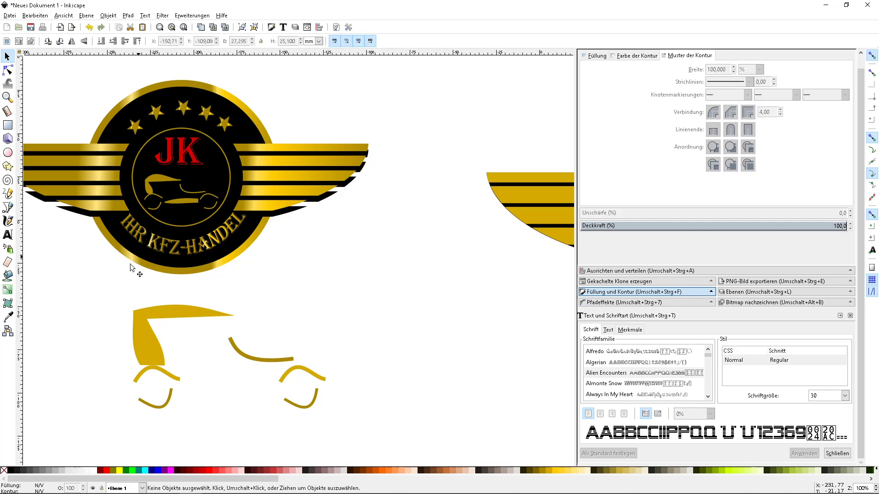
Draw a tapered four-sided car piece between the two wheels with the Bezier tool.
{"action": "left_click", "coordinate": [8, 208]}
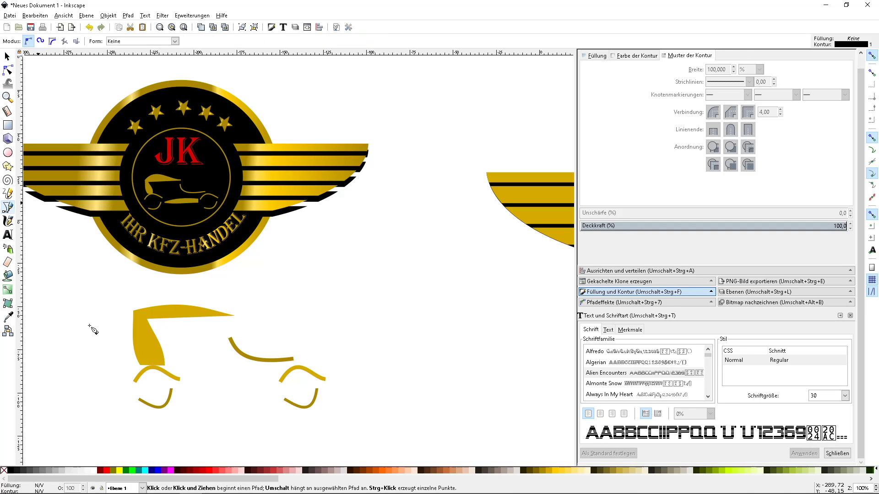
{"action": "left_click", "coordinate": [187, 388]}
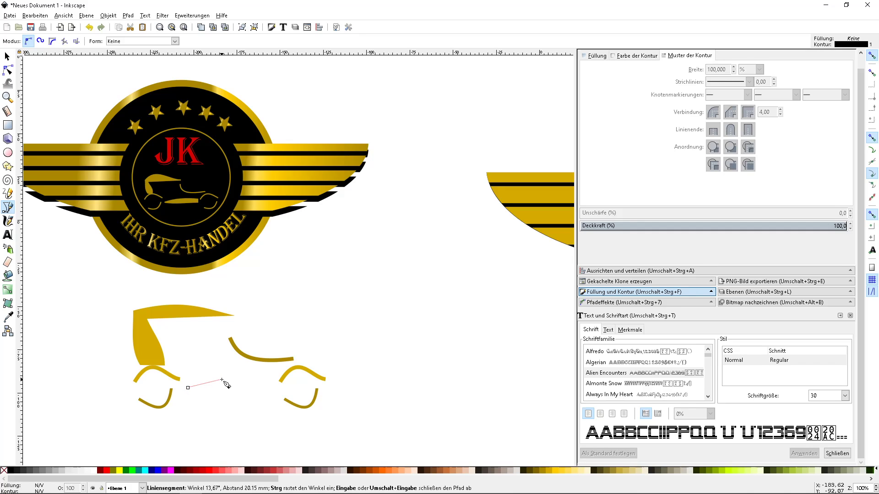
{"action": "left_click", "coordinate": [222, 379]}
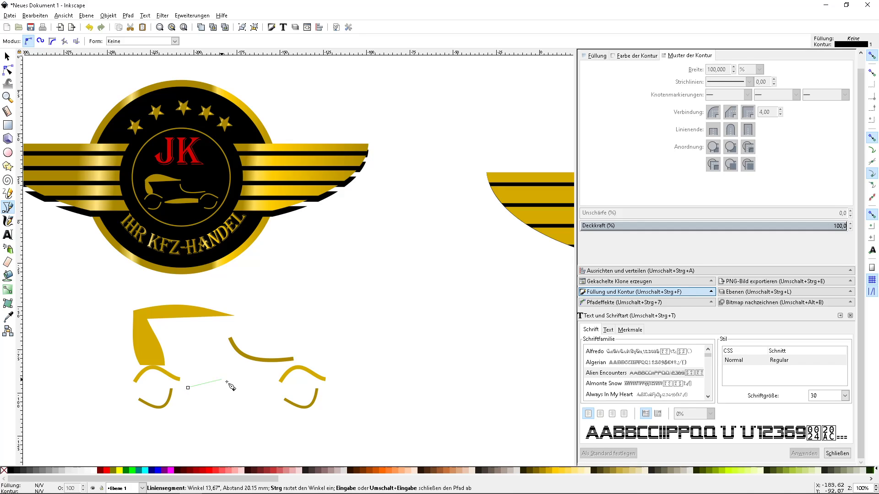
{"action": "left_click", "coordinate": [267, 379]}
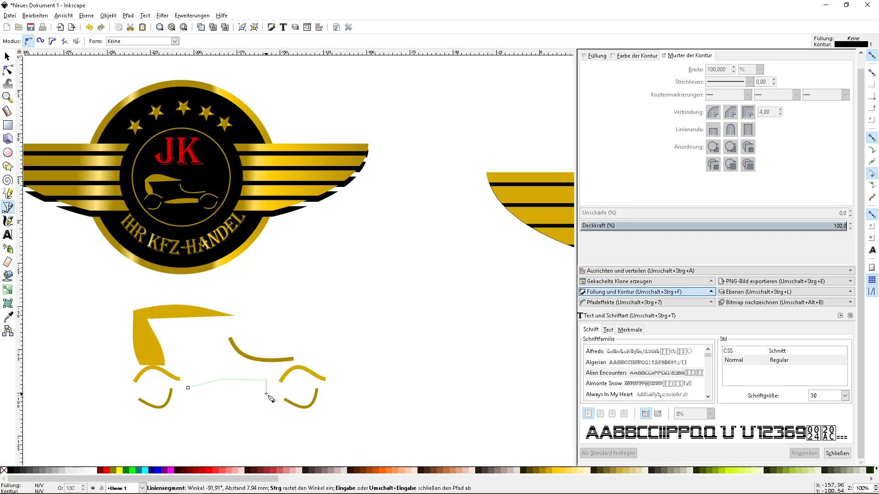
{"action": "left_click", "coordinate": [266, 393]}
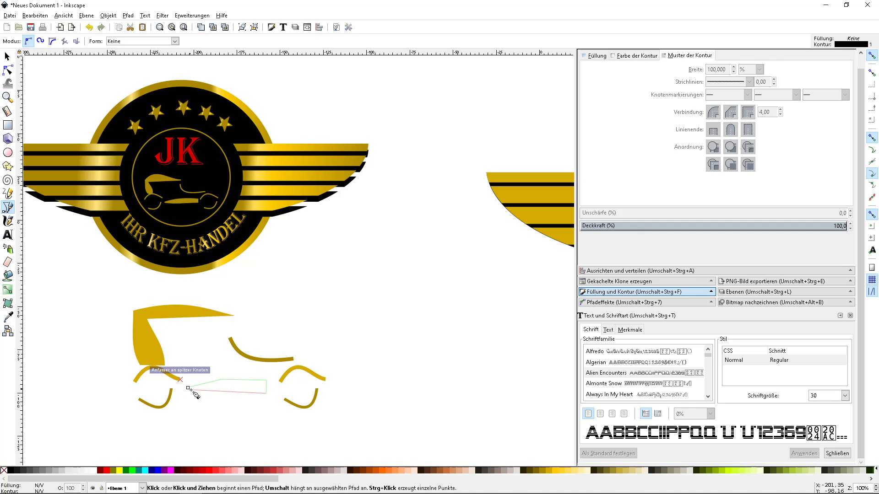
{"action": "left_click", "coordinate": [189, 389]}
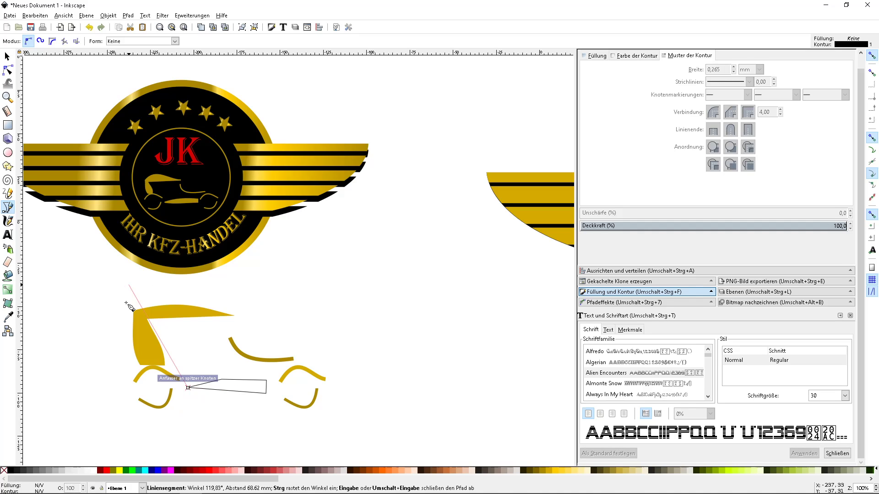
{"action": "left_click", "coordinate": [194, 392]}
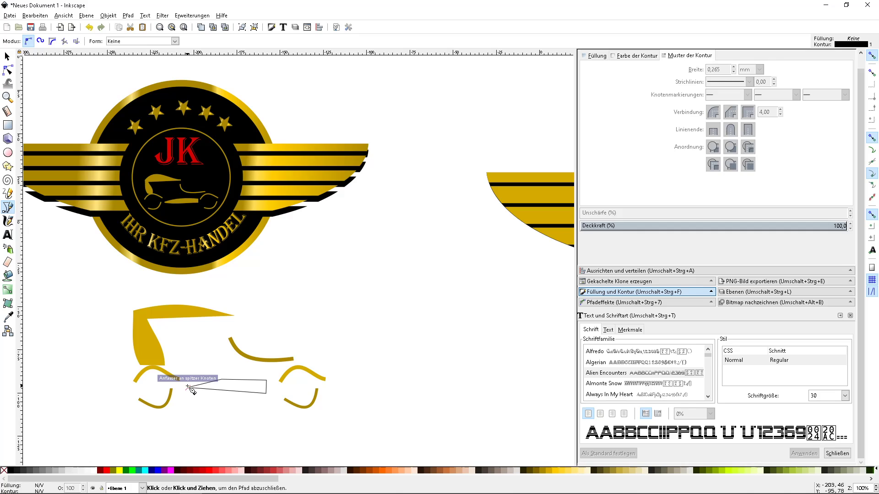
{"action": "left_click", "coordinate": [187, 387]}
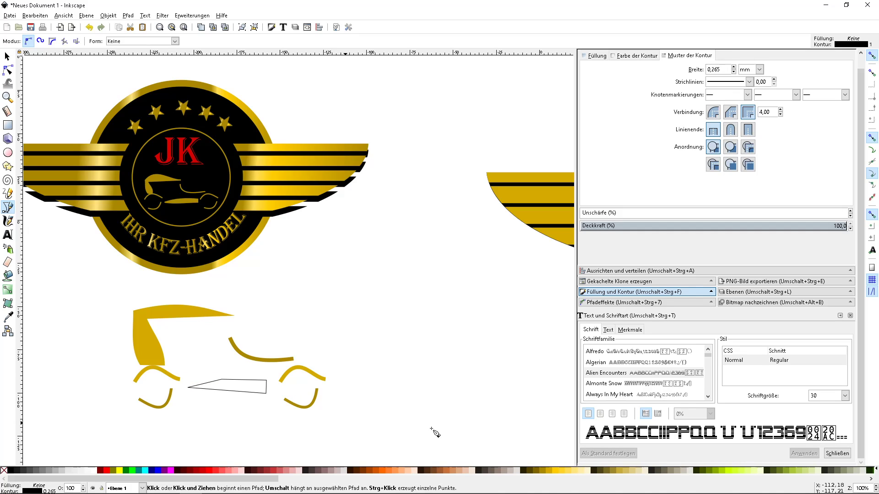
Fill the piece with dark gold #AA8800 and remove its outline.
{"action": "left_click", "coordinate": [542, 473]}
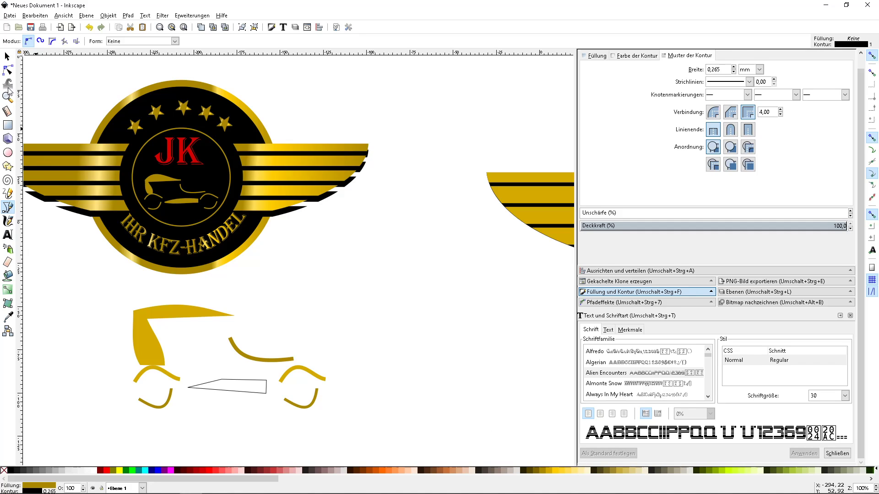
{"action": "left_click", "coordinate": [7, 56]}
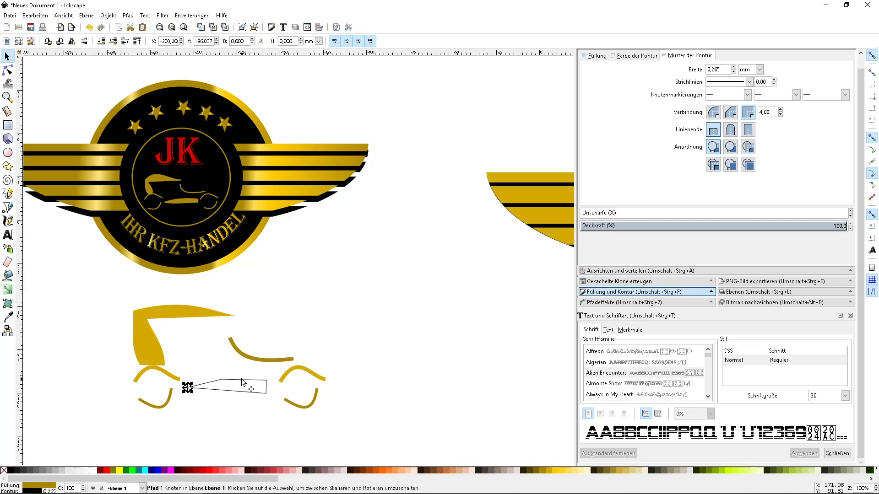
{"action": "left_click", "coordinate": [242, 380]}
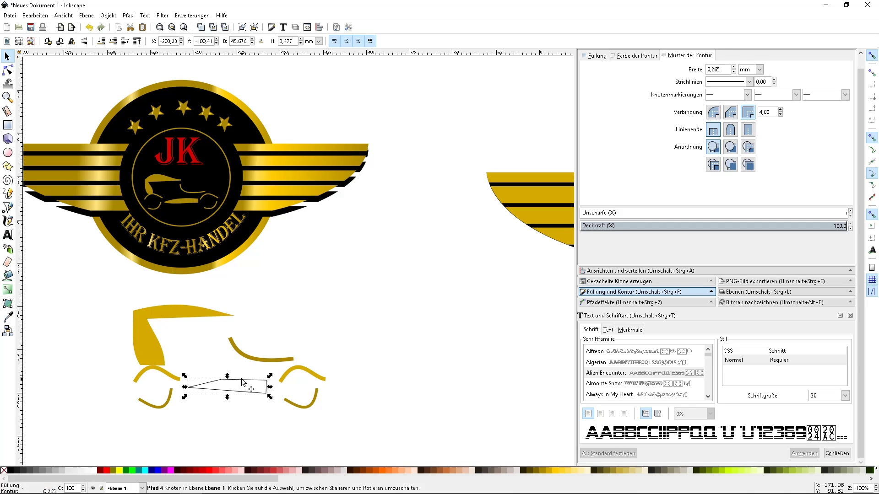
{"action": "left_click", "coordinate": [542, 471]}
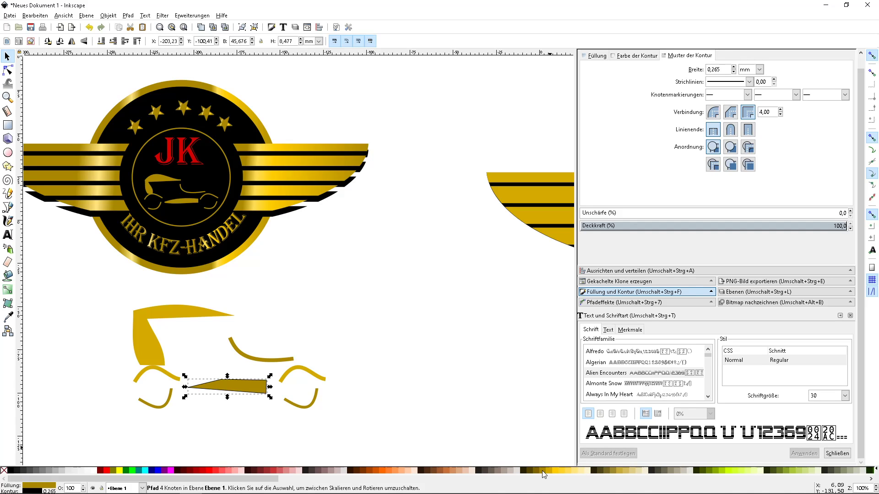
{"action": "left_click", "coordinate": [4, 472], "text": "shift"}
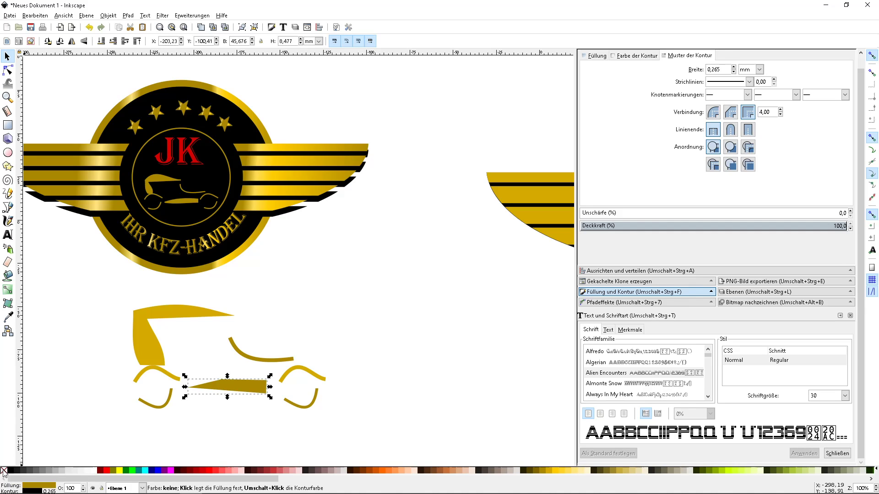
{"action": "left_click", "coordinate": [197, 414]}
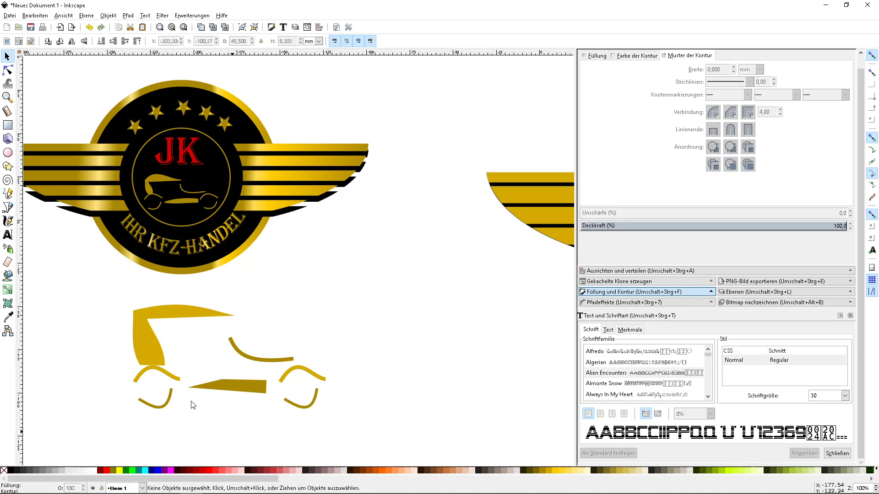
{"action": "left_click_drag", "start_coordinate": [103, 358], "coordinate": [161, 408]}
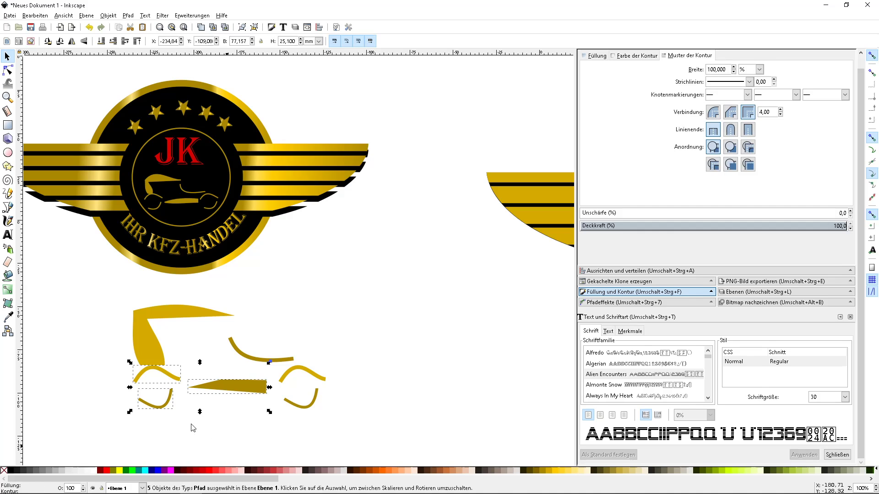
{"action": "left_click", "coordinate": [192, 428]}
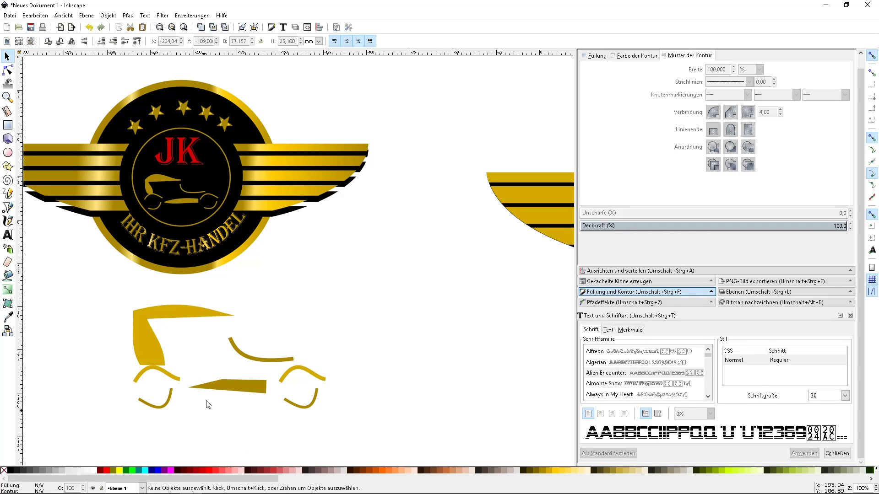
Bend the piece's top edge upward into a gentle hump.
{"action": "left_click", "coordinate": [8, 70]}
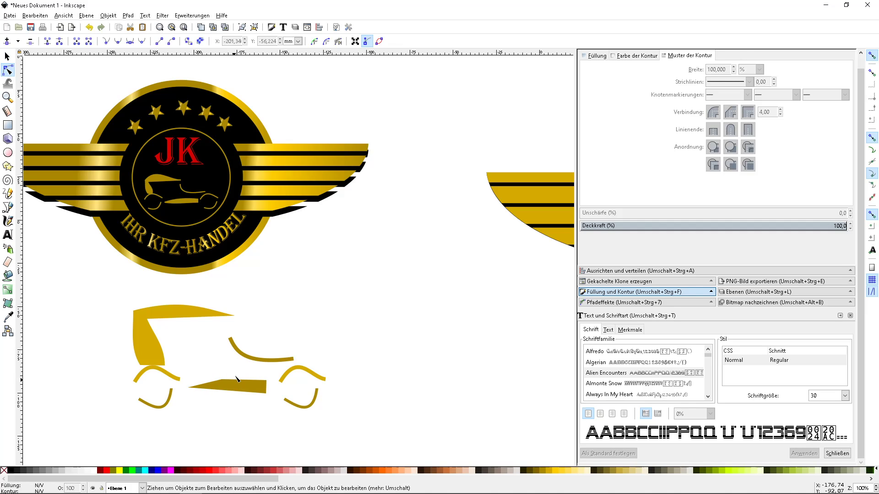
{"action": "left_click", "coordinate": [240, 383]}
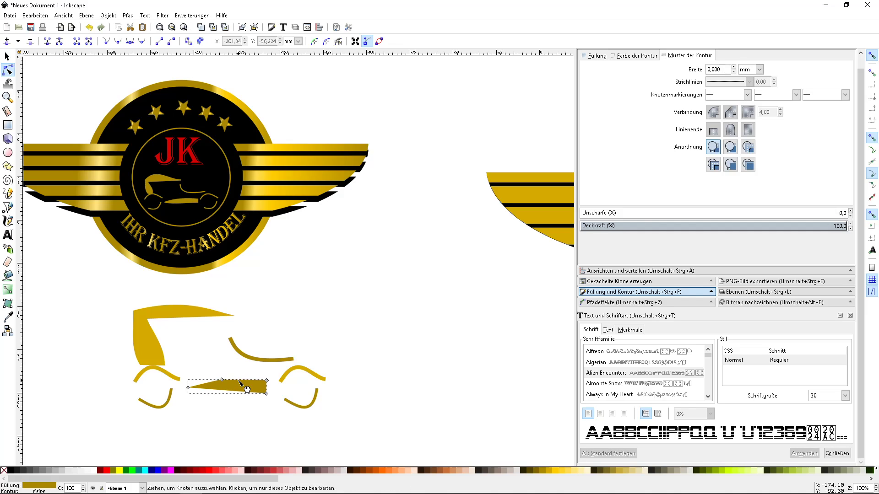
{"action": "left_click_drag", "start_coordinate": [244, 386], "coordinate": [247, 381]}
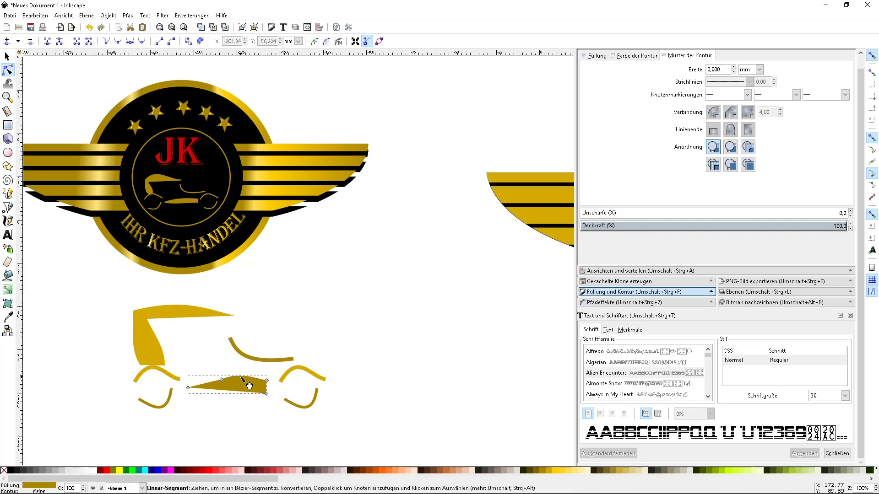
{"action": "left_click", "coordinate": [213, 421]}
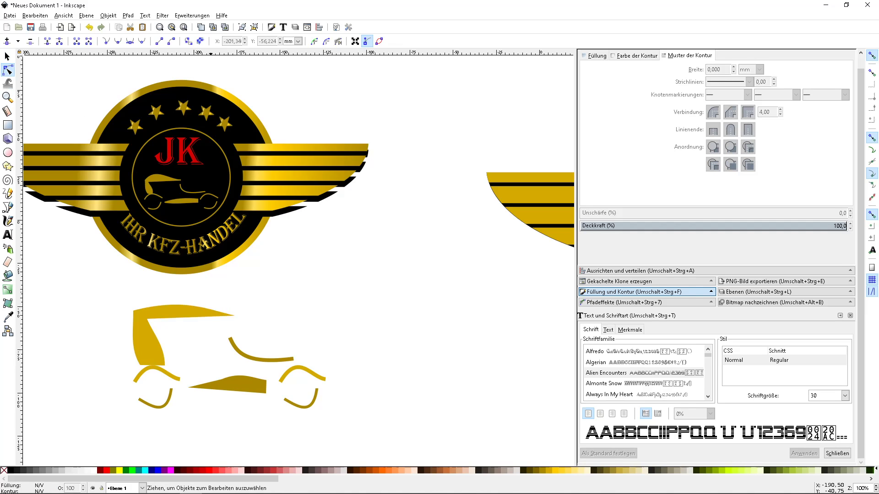
Group all nine car paths with Objekt > Gruppieren and scale the group down.
{"action": "left_click", "coordinate": [8, 57]}
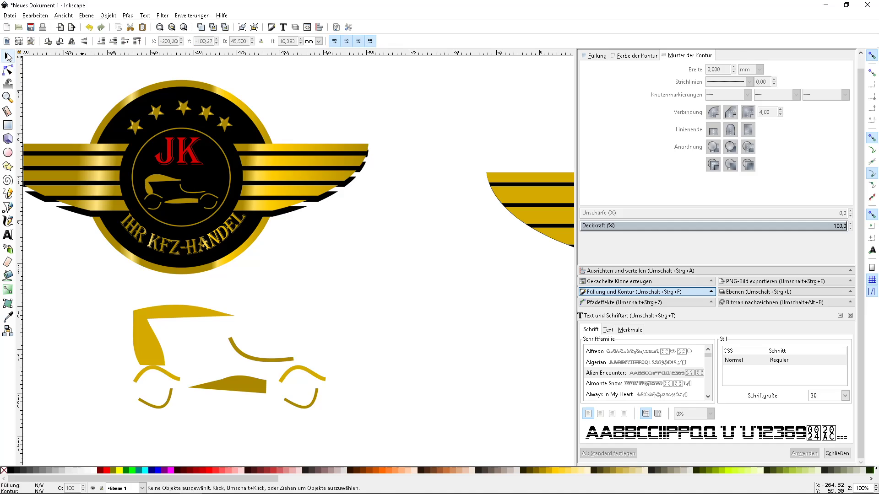
{"action": "left_click_drag", "start_coordinate": [90, 284], "coordinate": [381, 456]}
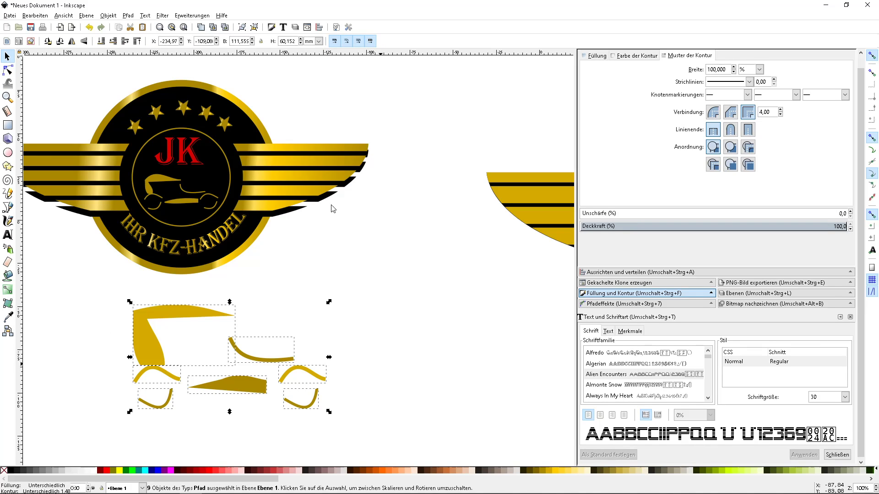
{"action": "left_click", "coordinate": [107, 16]}
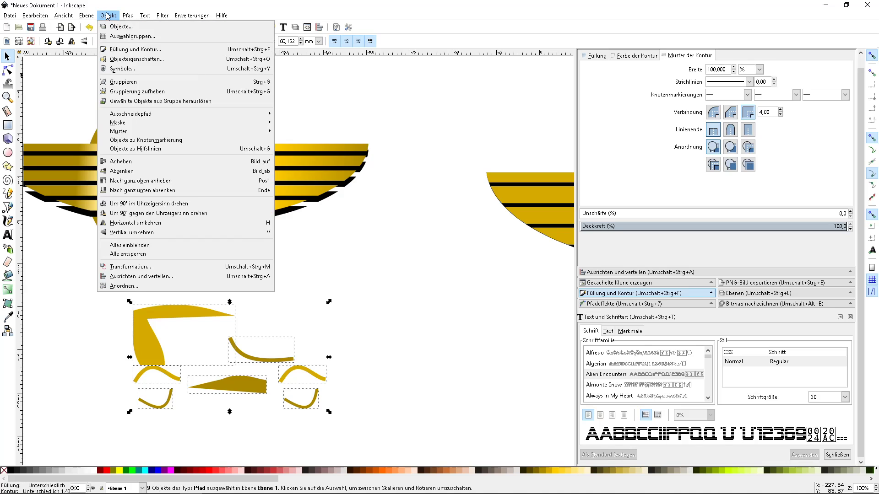
{"action": "left_click", "coordinate": [107, 81]}
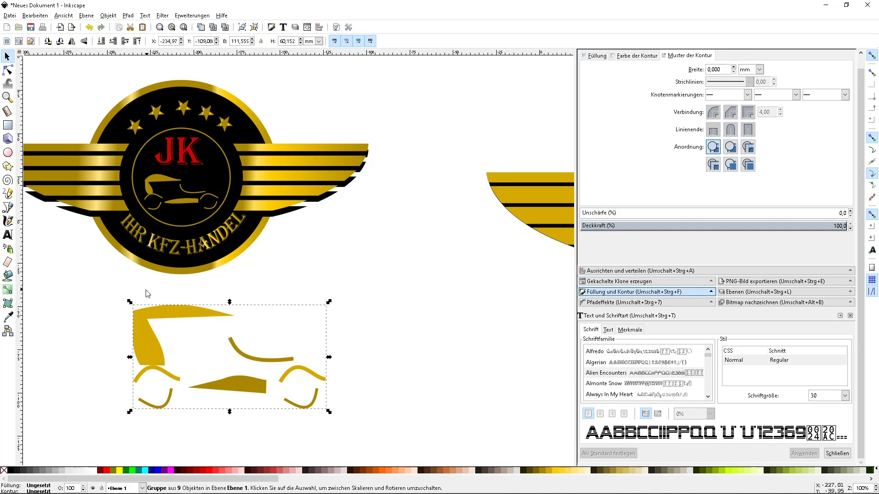
{"action": "left_click_drag", "start_coordinate": [130, 302], "coordinate": [149, 331]}
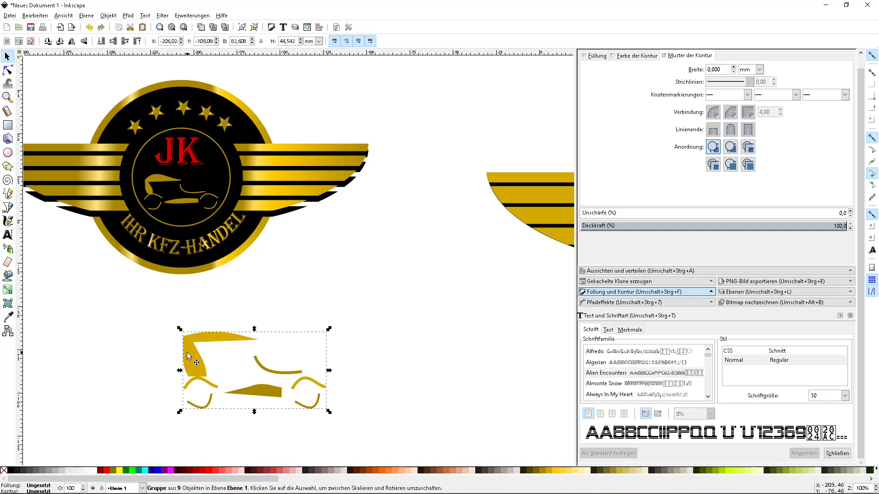
Restyle the car group to a yellow outline with no fill.
{"action": "left_click", "coordinate": [370, 477]}
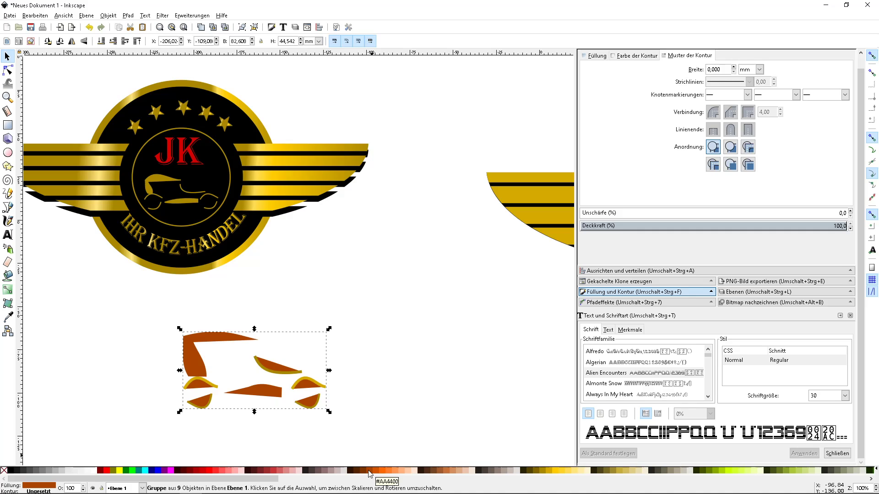
{"action": "left_click", "coordinate": [6, 476], "text": "shift"}
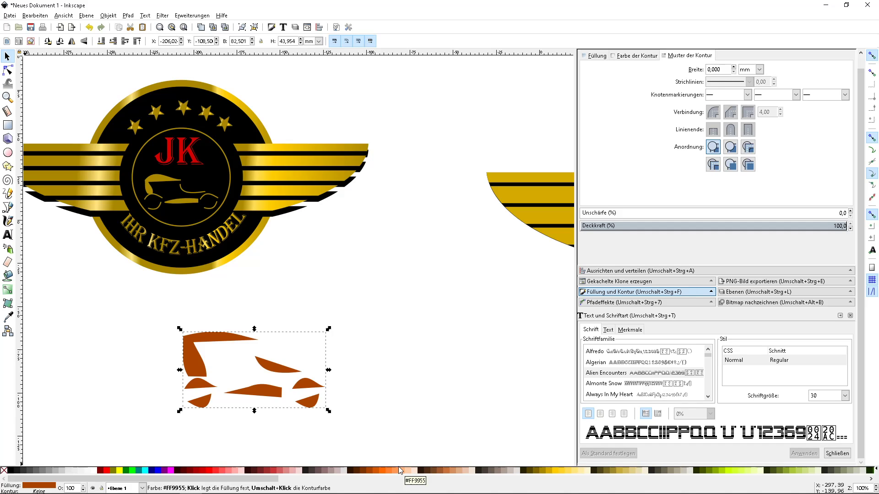
{"action": "key", "text": "shift"}
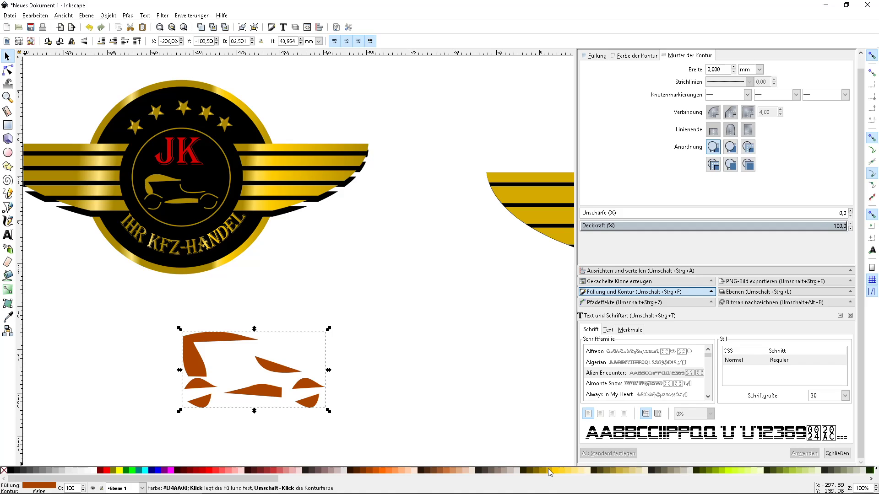
{"action": "left_click", "coordinate": [548, 469], "text": "shift"}
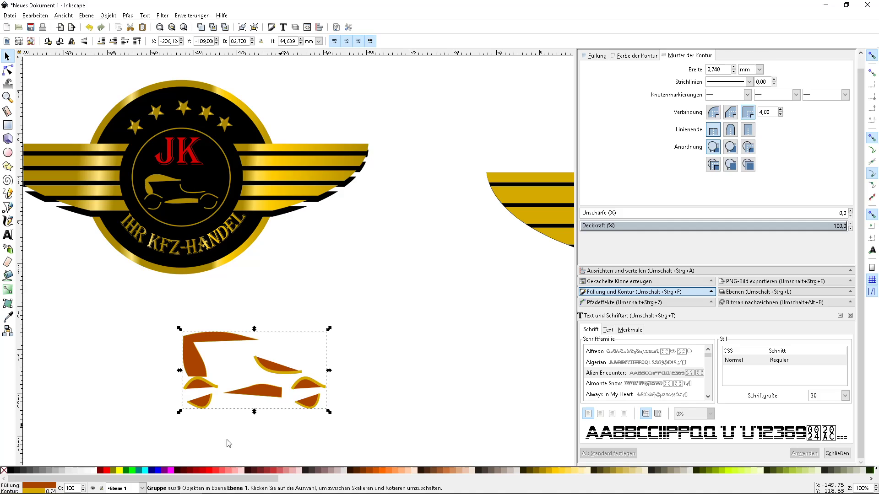
{"action": "left_click", "coordinate": [4, 470]}
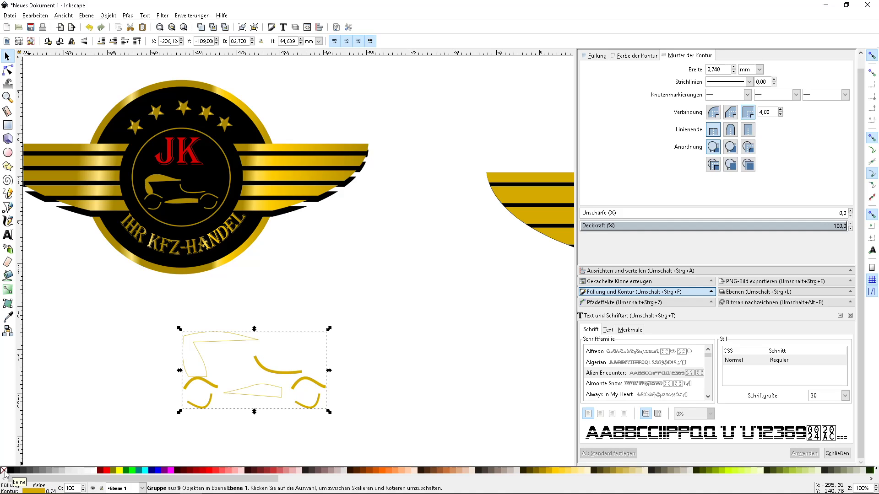
{"action": "left_click", "coordinate": [192, 354]}
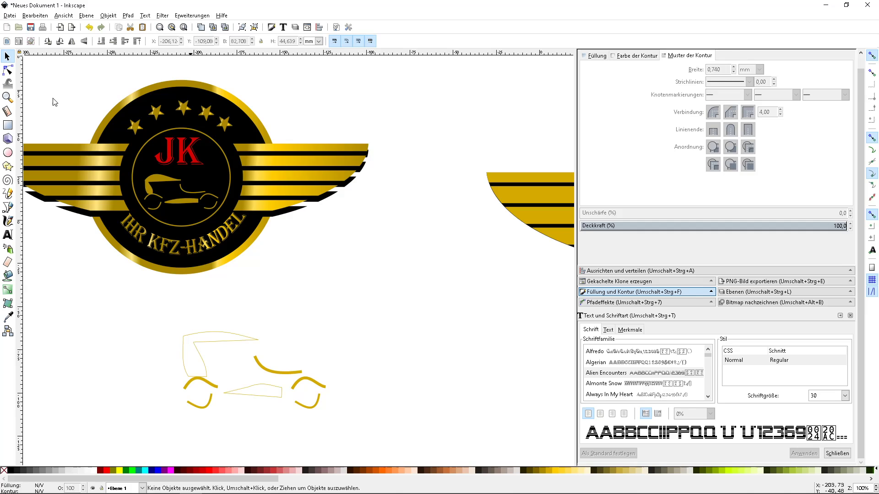
Fill the car's roof path and thin middle body path with dark gold.
{"action": "left_click", "coordinate": [8, 70]}
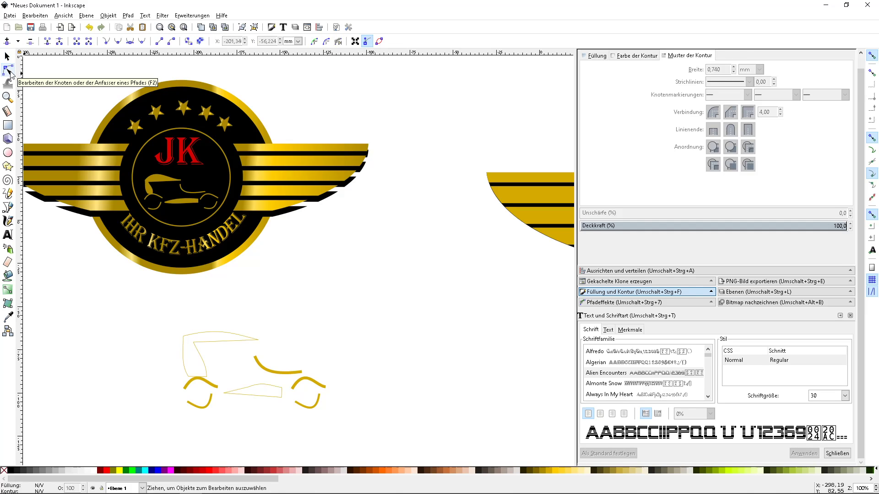
{"action": "left_click", "coordinate": [209, 341]}
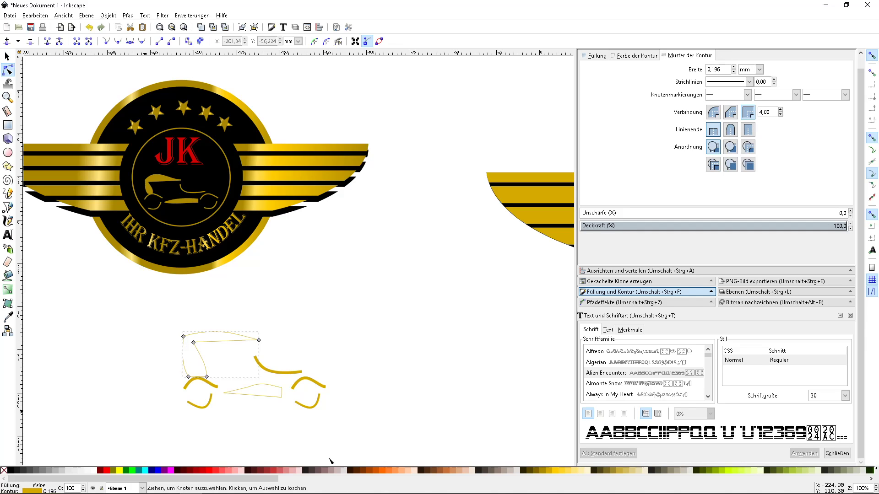
{"action": "left_click", "coordinate": [543, 471]}
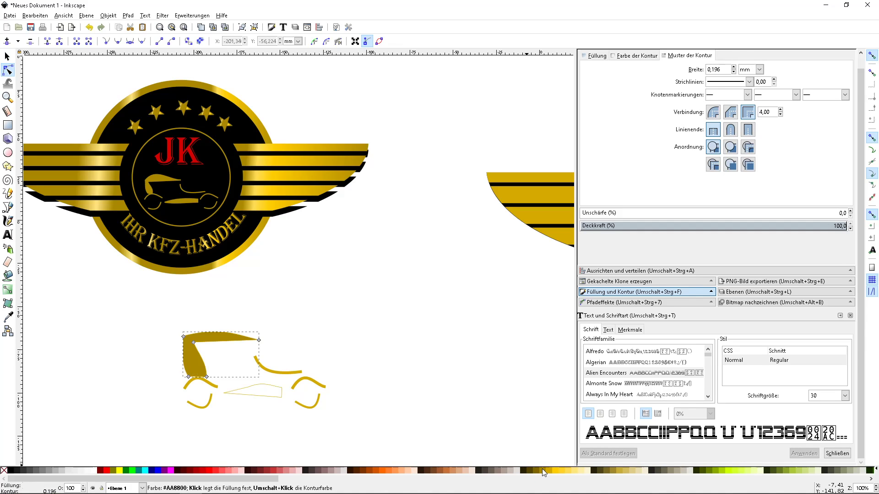
{"action": "left_click", "coordinate": [275, 397]}
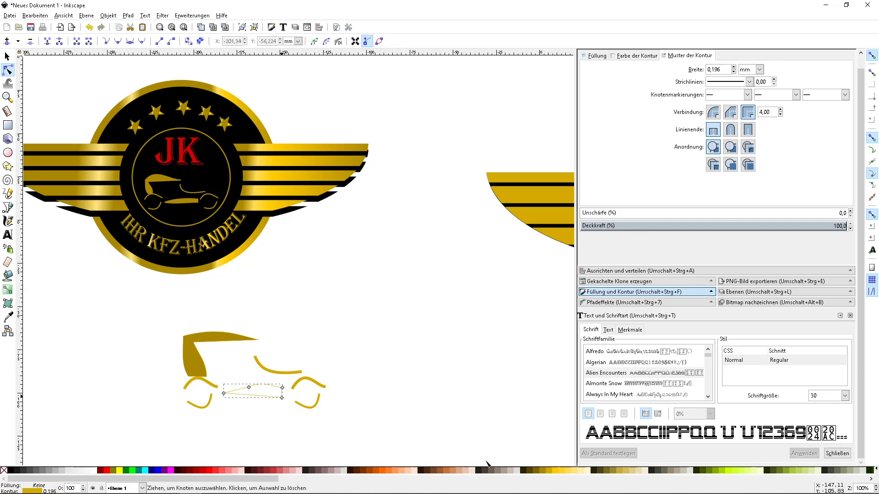
{"action": "left_click", "coordinate": [538, 471]}
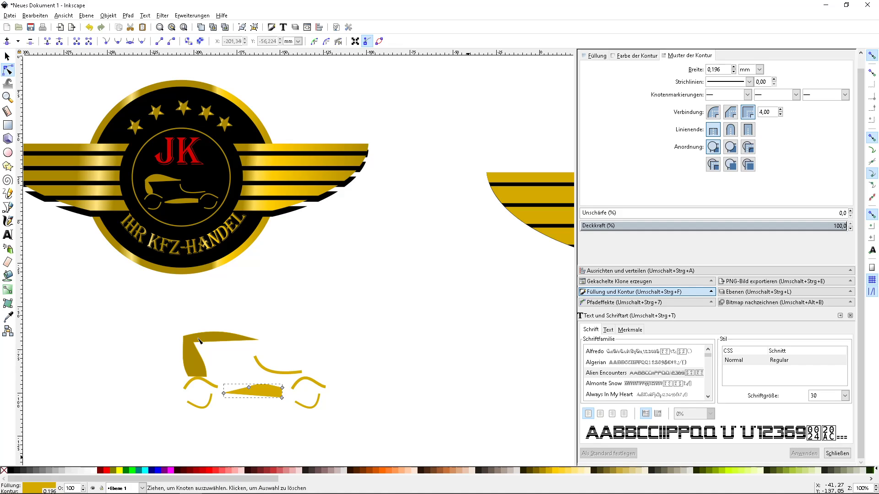
{"action": "left_click", "coordinate": [7, 56]}
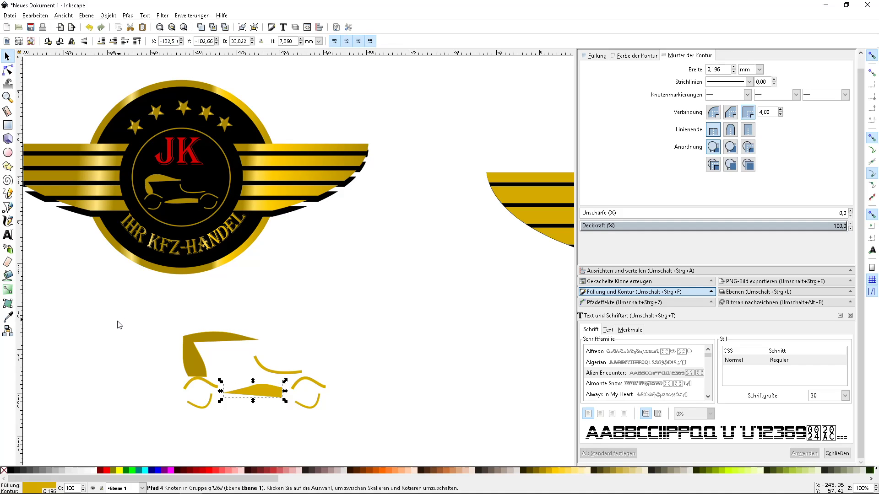
Move the car group into the centre of the right-hand JK badge.
{"action": "left_click_drag", "start_coordinate": [137, 324], "coordinate": [334, 436]}
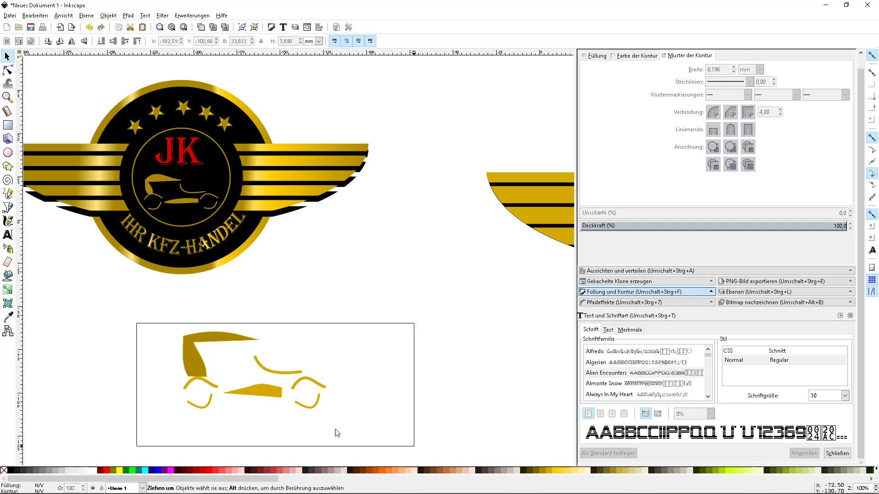
{"action": "left_click_drag", "start_coordinate": [269, 396], "coordinate": [442, 330]}
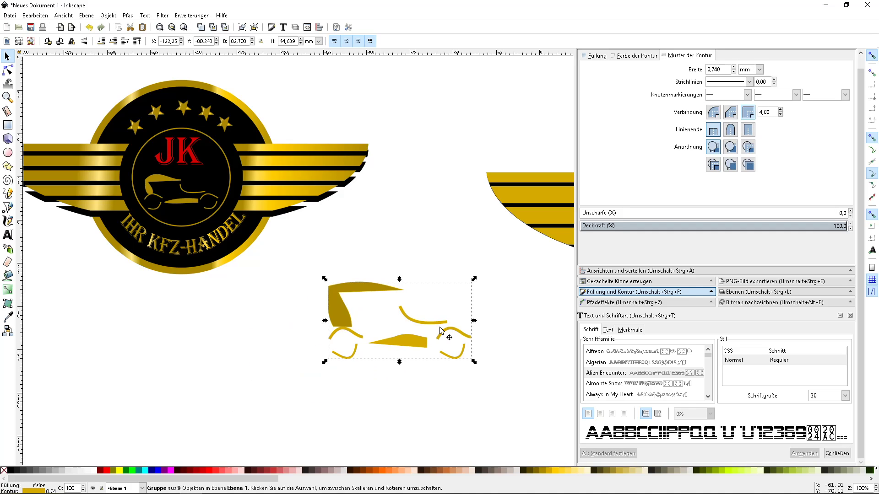
{"action": "scroll", "coordinate": [442, 331], "scroll_direction": "down", "scroll_amount": 2, "text": "ctrl"}
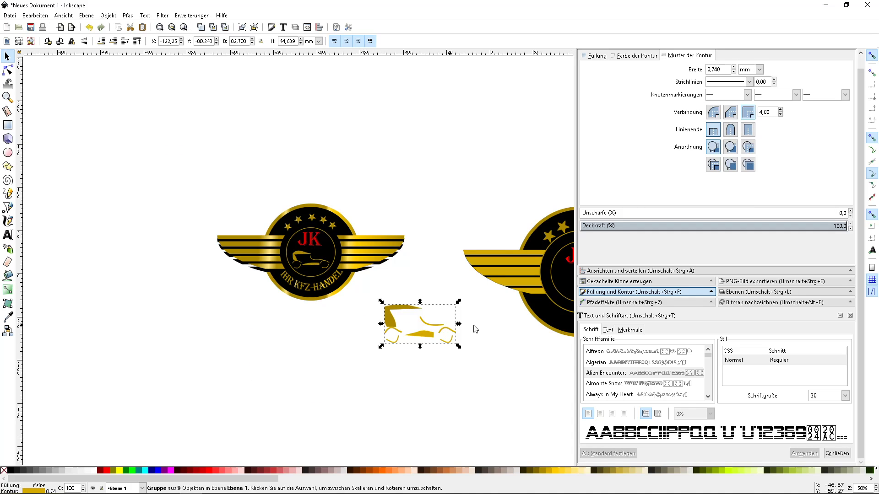
{"action": "scroll", "coordinate": [500, 316], "scroll_direction": "right", "scroll_amount": 2}
{"action": "scroll", "coordinate": [500, 316], "scroll_direction": "right", "scroll_amount": 2}
{"action": "scroll", "coordinate": [500, 316], "scroll_direction": "right", "scroll_amount": 2}
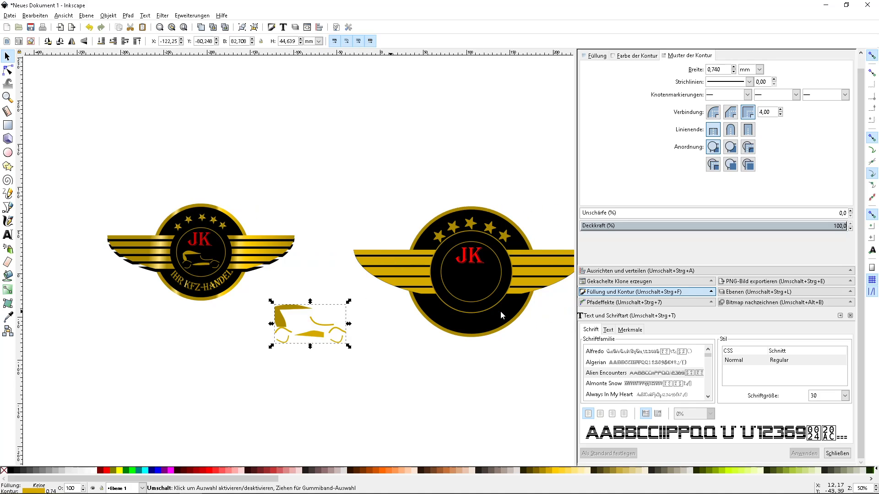
{"action": "scroll", "coordinate": [500, 316], "scroll_direction": "right", "scroll_amount": 3}
{"action": "scroll", "coordinate": [502, 315], "scroll_direction": "right", "scroll_amount": 3}
{"action": "scroll", "coordinate": [502, 315], "scroll_direction": "right", "scroll_amount": 1}
{"action": "scroll", "coordinate": [502, 315], "scroll_direction": "right", "scroll_amount": 1}
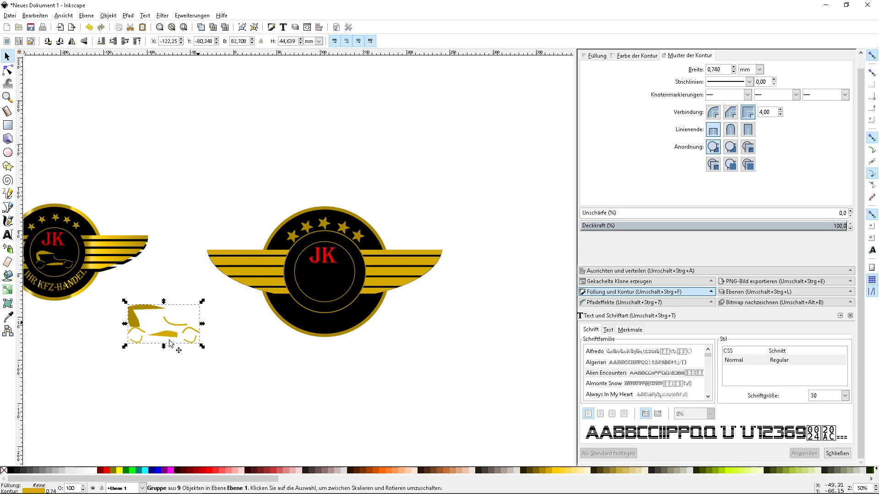
{"action": "left_click_drag", "start_coordinate": [167, 340], "coordinate": [330, 299]}
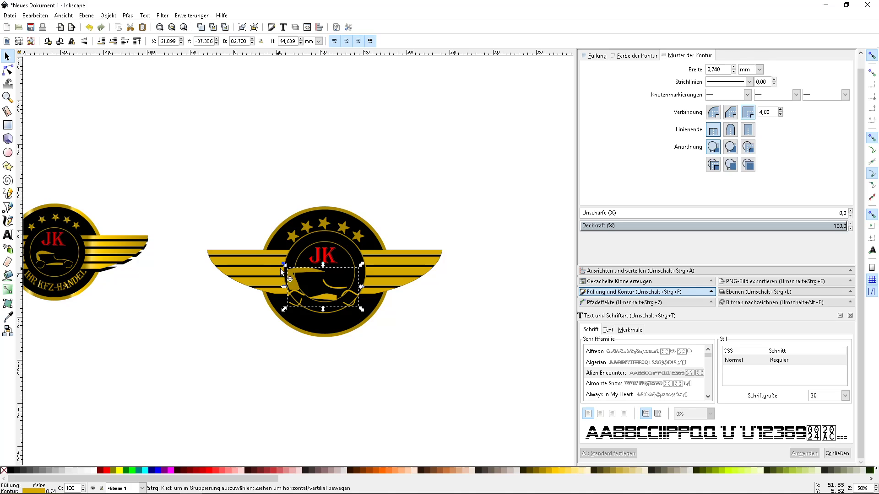
Scale the car so it fits the badge's inner ring beneath JK.
{"action": "left_click_drag", "start_coordinate": [284, 264], "coordinate": [310, 290]}
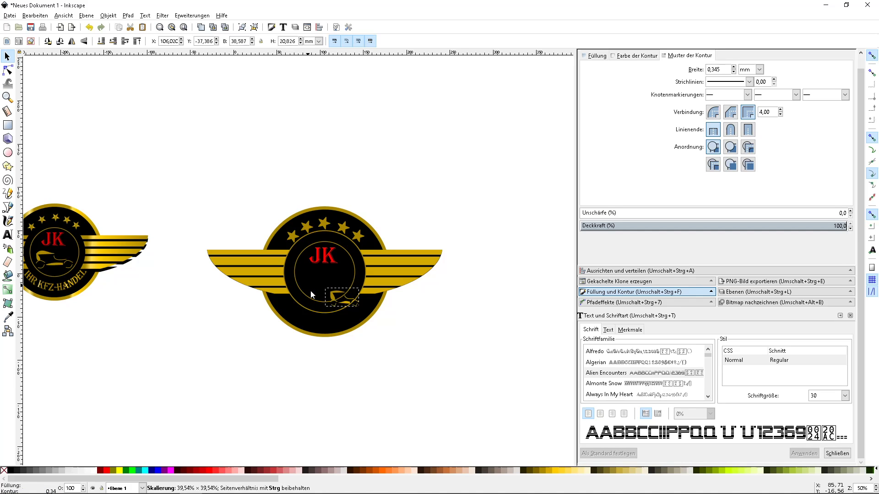
{"action": "mouse_move", "coordinate": [311, 291]}
{"action": "left_mouse_down"}
{"action": "mouse_move", "coordinate": [321, 281]}
{"action": "mouse_move", "coordinate": [297, 269]}
{"action": "left_mouse_up"}
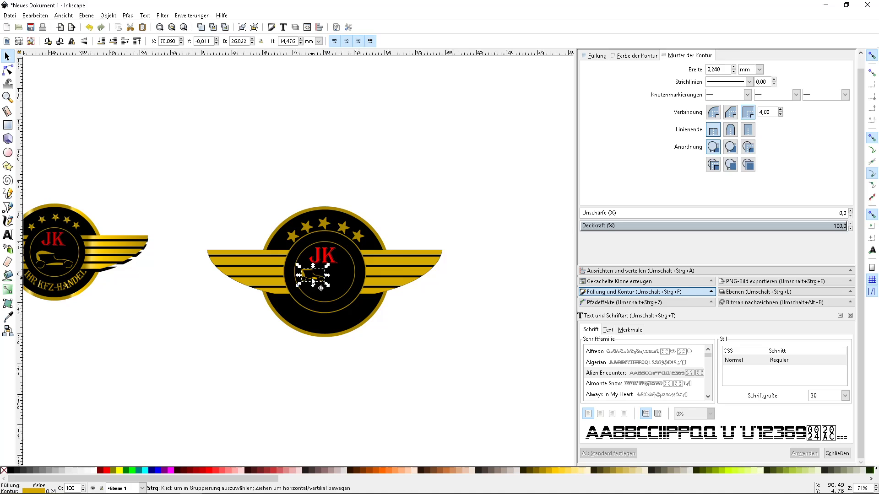
{"action": "scroll", "coordinate": [320, 288], "scroll_direction": "up", "scroll_amount": 1, "text": "ctrl"}
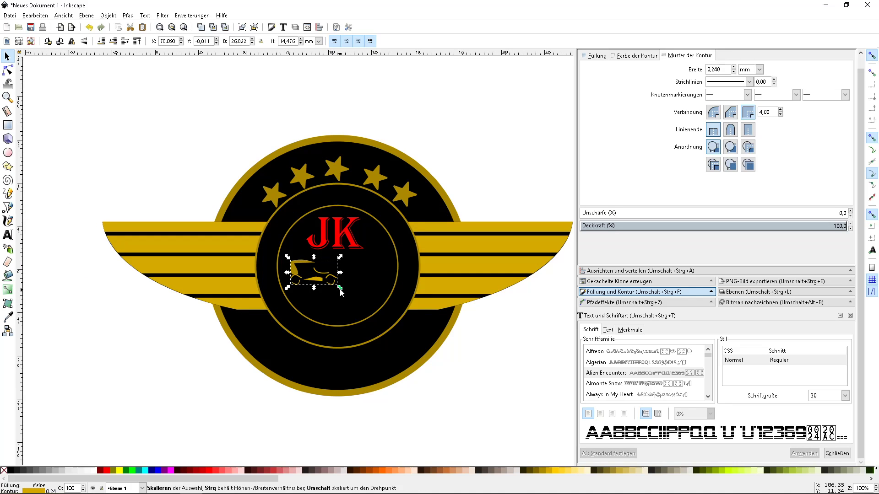
{"action": "mouse_move", "coordinate": [344, 291]}
{"action": "left_mouse_down"}
{"action": "mouse_move", "coordinate": [381, 314]}
{"action": "mouse_move", "coordinate": [353, 294]}
{"action": "left_mouse_up"}
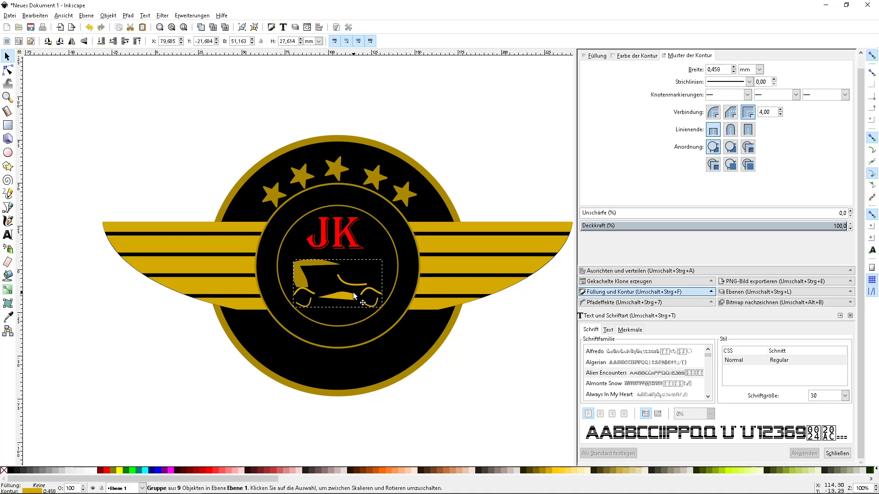
{"action": "left_click", "coordinate": [238, 423]}
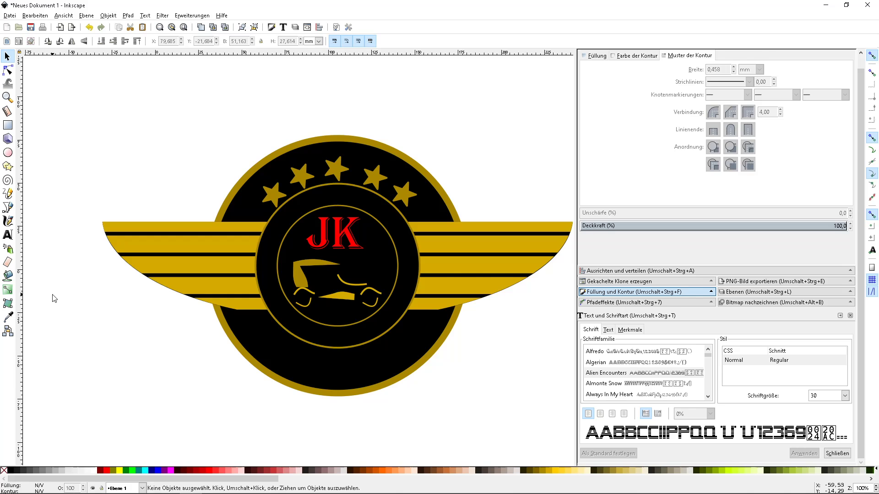
{"action": "scroll", "coordinate": [55, 298], "scroll_direction": "down", "scroll_amount": 2, "text": "ctrl"}
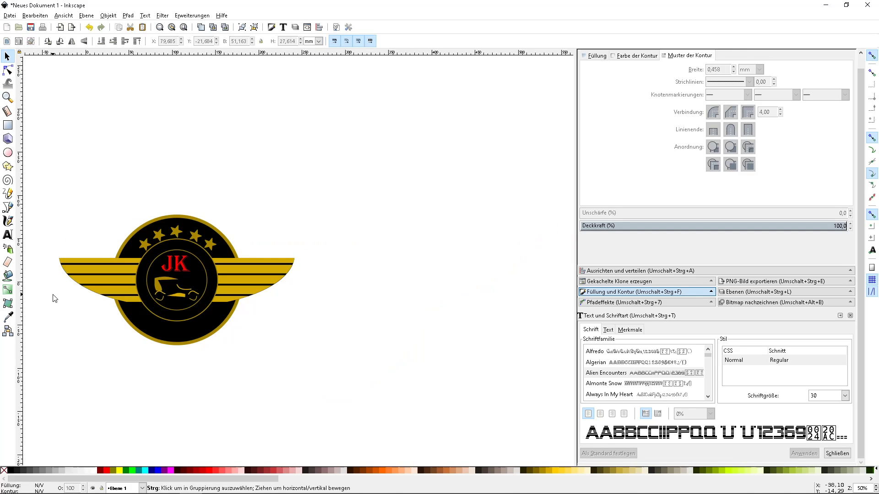
{"action": "scroll", "coordinate": [64, 333], "scroll_direction": "down", "scroll_amount": 1, "text": "ctrl"}
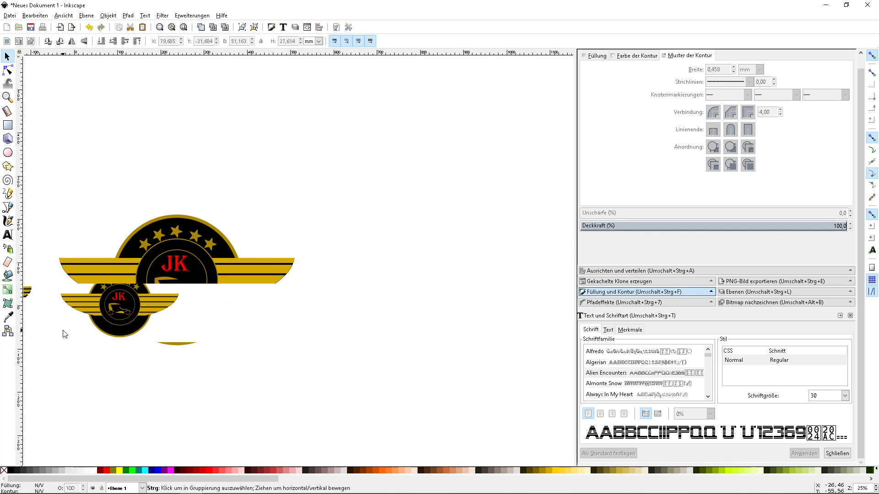
{"action": "scroll", "coordinate": [65, 334], "scroll_direction": "up", "scroll_amount": 2, "text": "ctrl"}
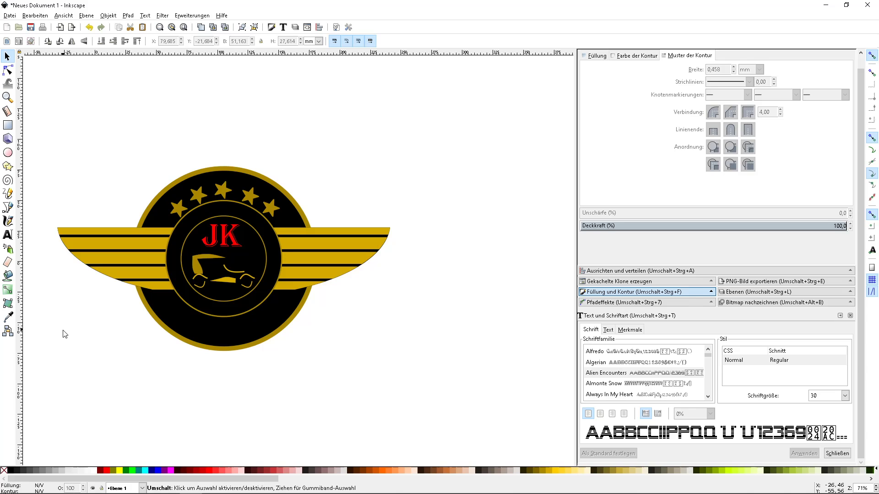
{"action": "scroll", "coordinate": [65, 334], "scroll_direction": "up", "scroll_amount": 1, "text": "shift"}
{"action": "scroll", "coordinate": [64, 334], "scroll_direction": "up", "scroll_amount": 3, "text": "shift"}
{"action": "scroll", "coordinate": [65, 334], "scroll_direction": "up", "scroll_amount": 6, "text": "shift"}
{"action": "scroll", "coordinate": [65, 335], "scroll_direction": "up", "scroll_amount": 2, "text": "shift"}
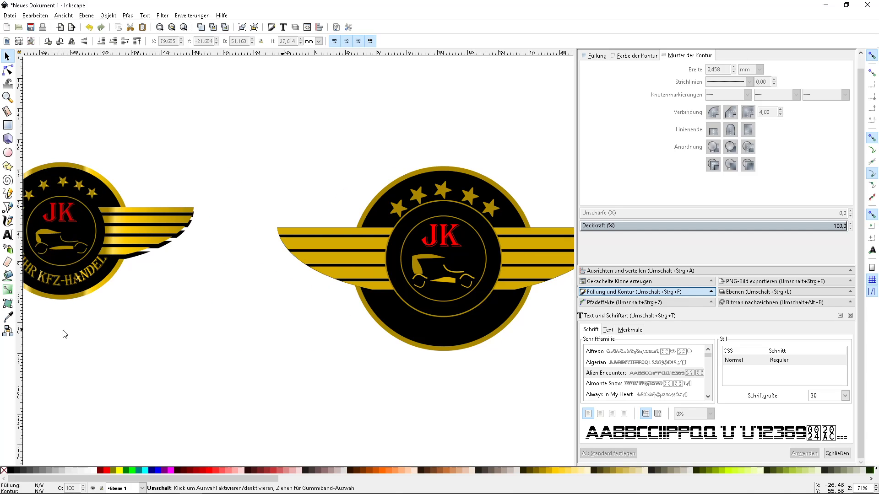
{"action": "scroll", "coordinate": [65, 334], "scroll_direction": "up", "scroll_amount": 1, "text": "shift"}
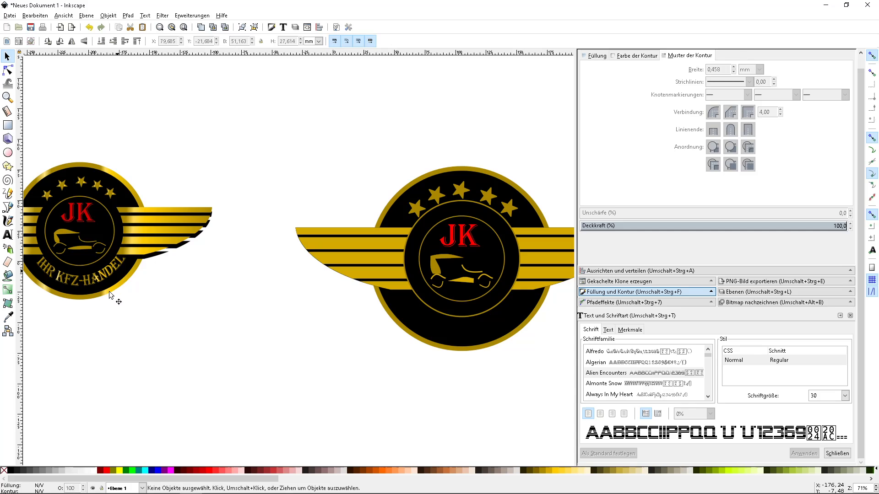
Type 'IHR KFZ-HANDEL' below the left badge, deleting mistyped letters along the way.
{"action": "left_click", "coordinate": [8, 234]}
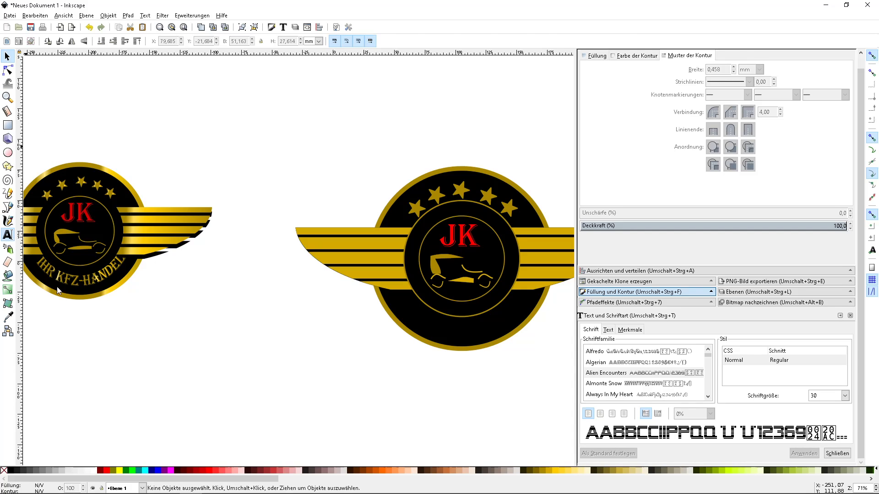
{"action": "left_click", "coordinate": [114, 348]}
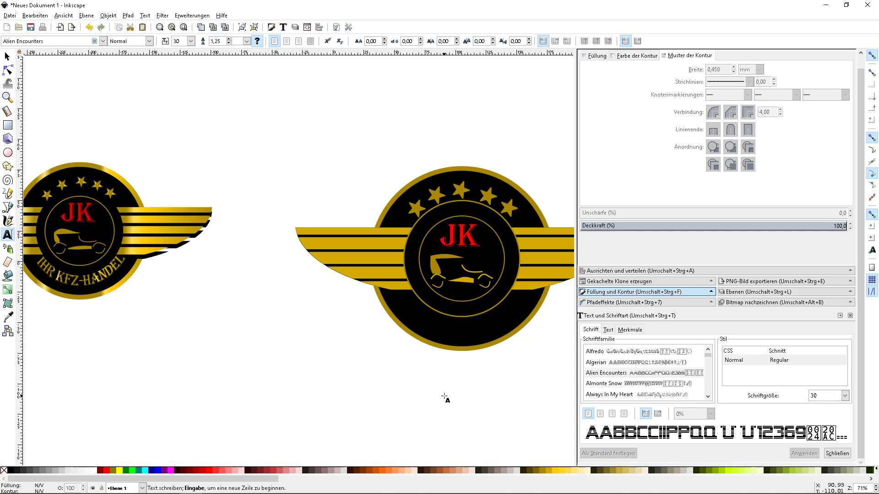
{"action": "type", "text": "IHR K"}
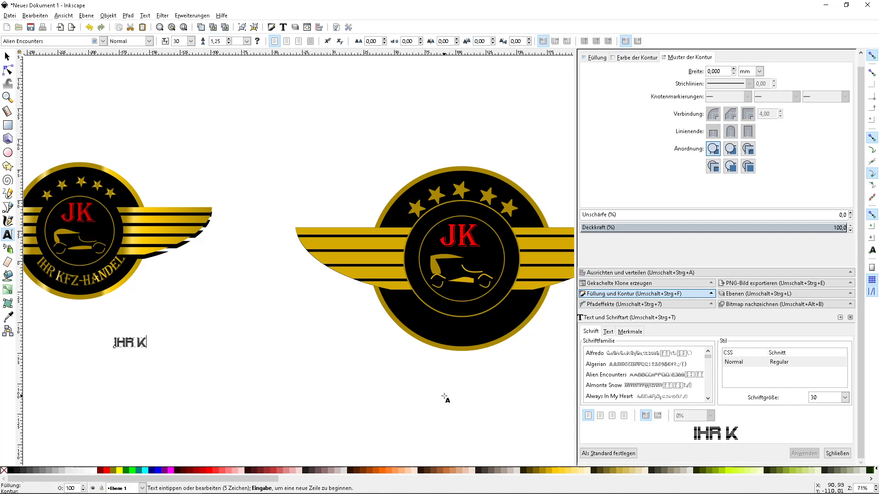
{"action": "type", "text": "FZ"}
{"action": "key", "text": "BackSpace"}
{"action": "type", "text": "Z"}
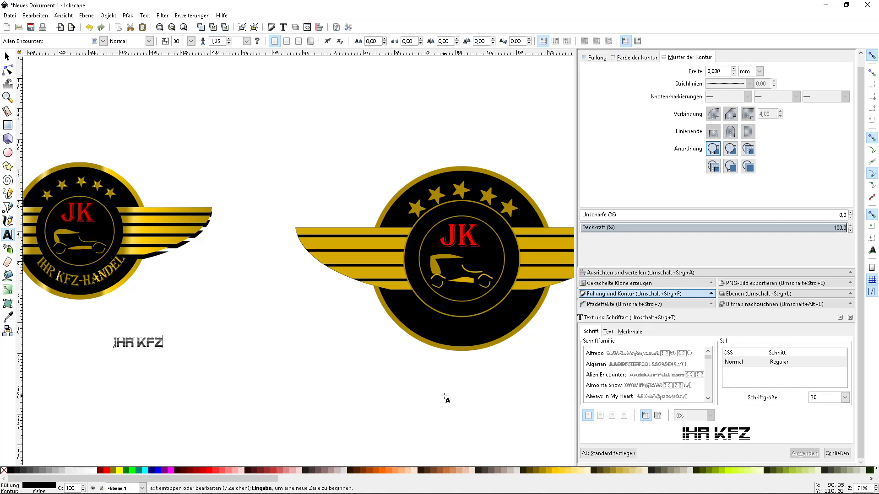
{"action": "type", "text": "-HAN"}
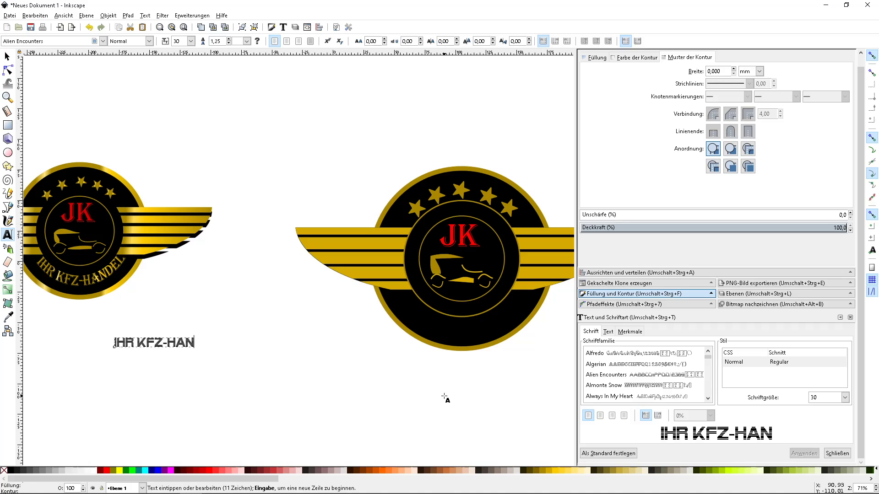
{"action": "type", "text": "DEL"}
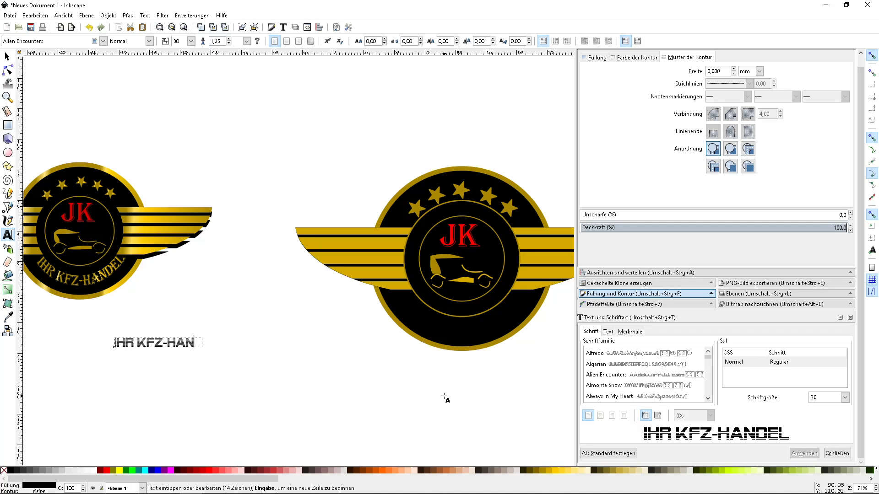
{"action": "key", "text": "BackSpace"}
{"action": "key", "text": "BackSpace"}
{"action": "key", "text": "BackSpace"}
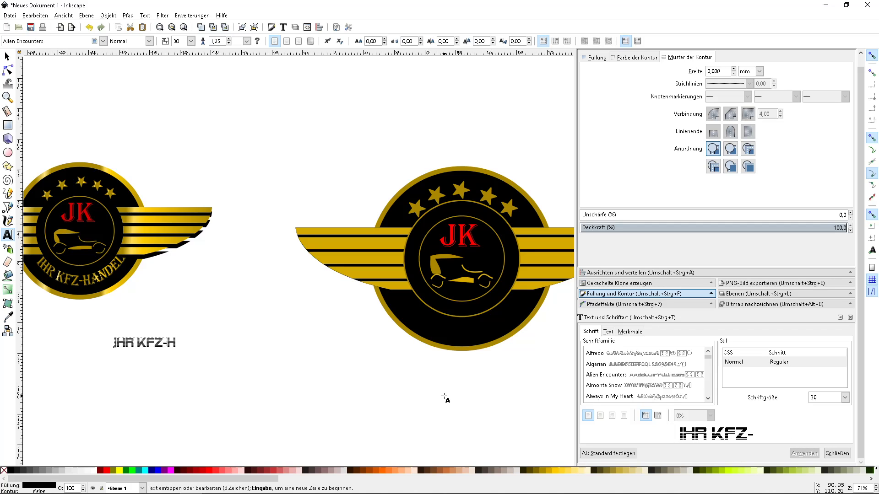
{"action": "type", "text": "ANDEWL"}
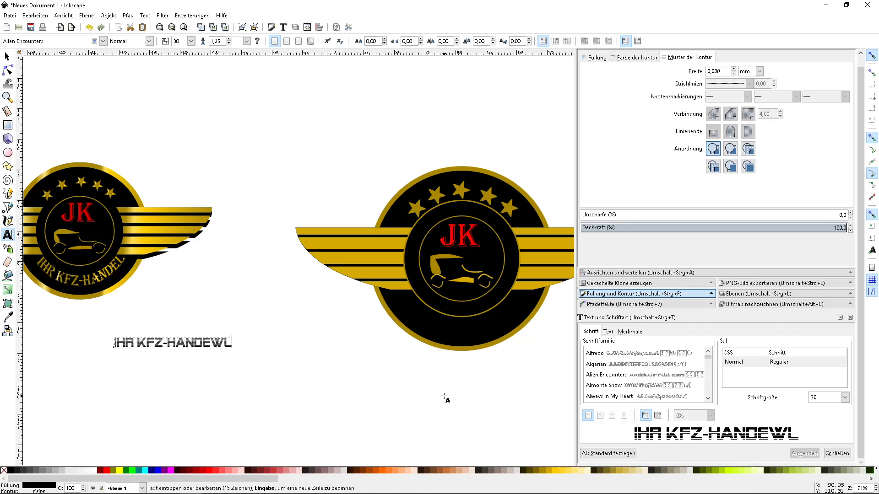
{"action": "key", "text": "BackSpace"}
{"action": "key", "text": "BackSpace"}
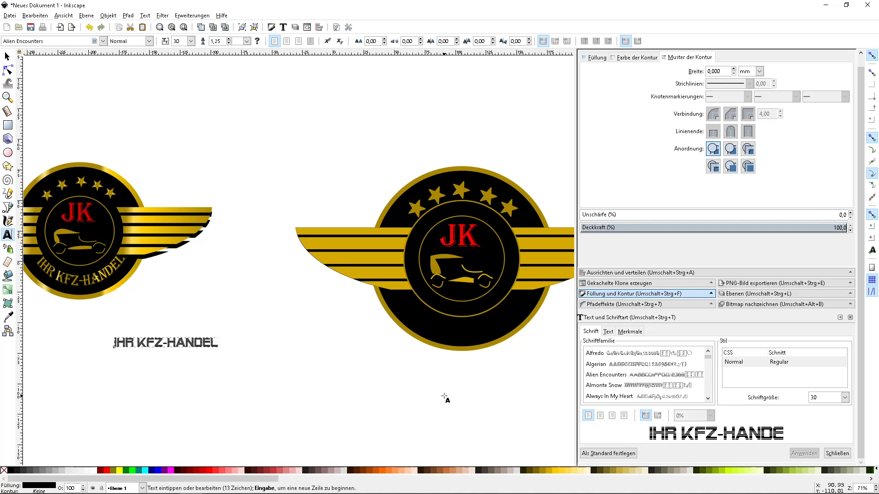
Add the final L and set the text in the Algerian font.
{"action": "type", "text": "L"}
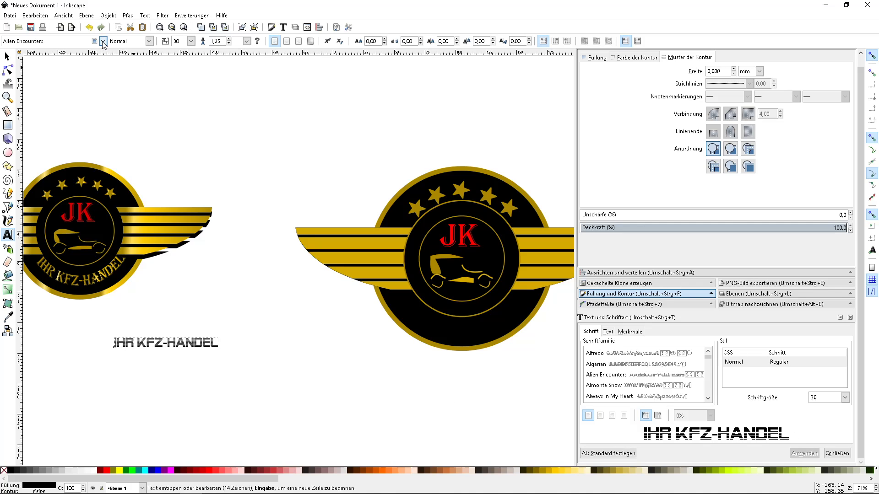
{"action": "left_click", "coordinate": [103, 41]}
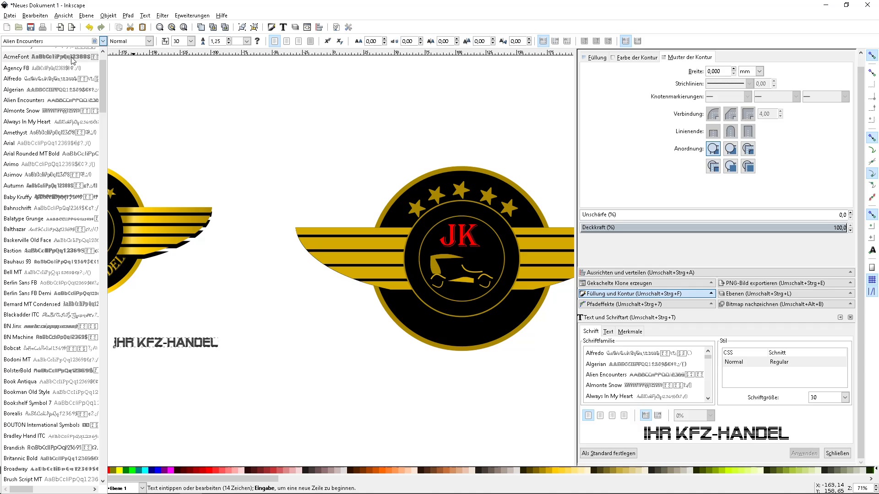
{"action": "scroll", "coordinate": [60, 75], "scroll_direction": "up", "scroll_amount": 2}
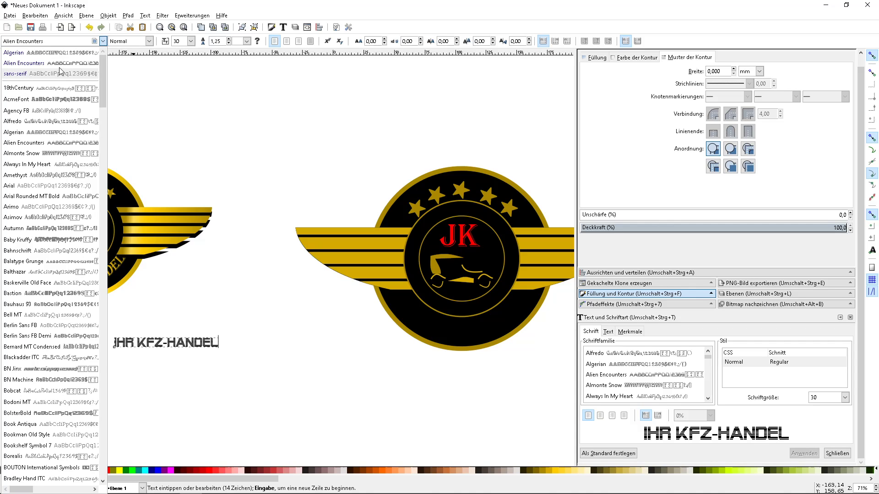
{"action": "left_click", "coordinate": [61, 52]}
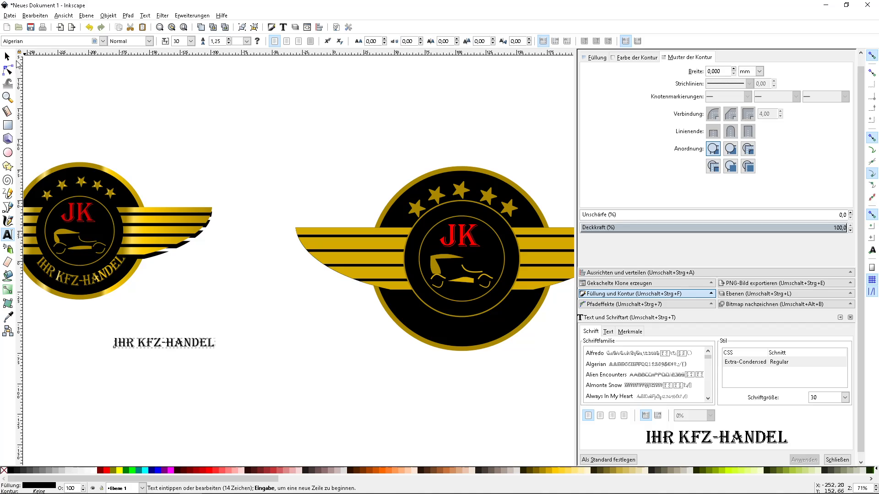
Move the text right, colour it gold and enlarge it to about 43.6 pt.
{"action": "left_click", "coordinate": [7, 56]}
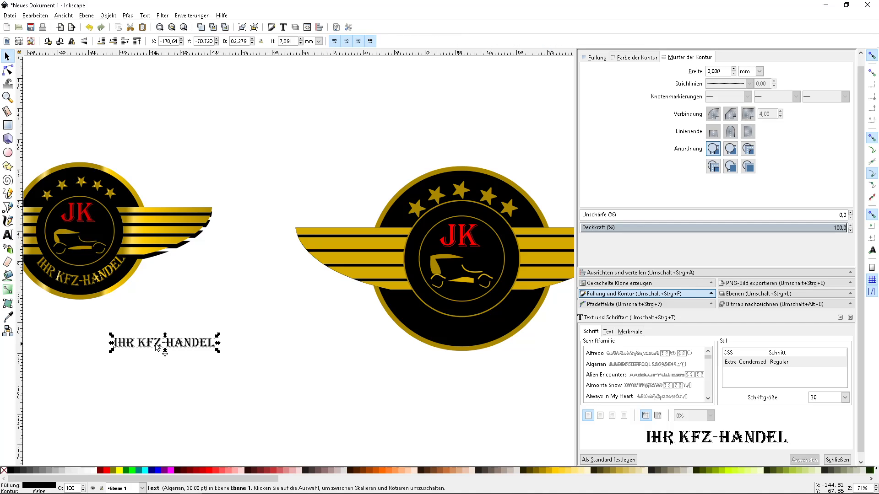
{"action": "mouse_move", "coordinate": [152, 340]}
{"action": "left_mouse_down"}
{"action": "mouse_move", "coordinate": [468, 334]}
{"action": "mouse_move", "coordinate": [255, 320]}
{"action": "left_mouse_up"}
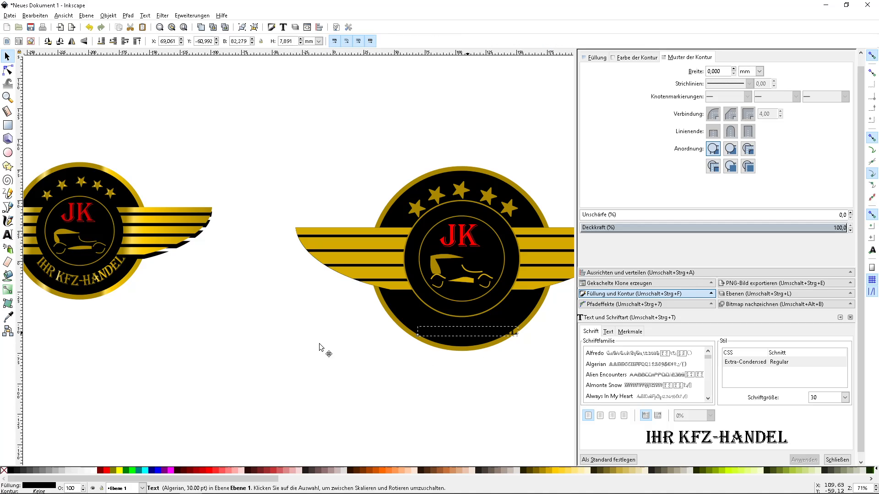
{"action": "left_click", "coordinate": [543, 470]}
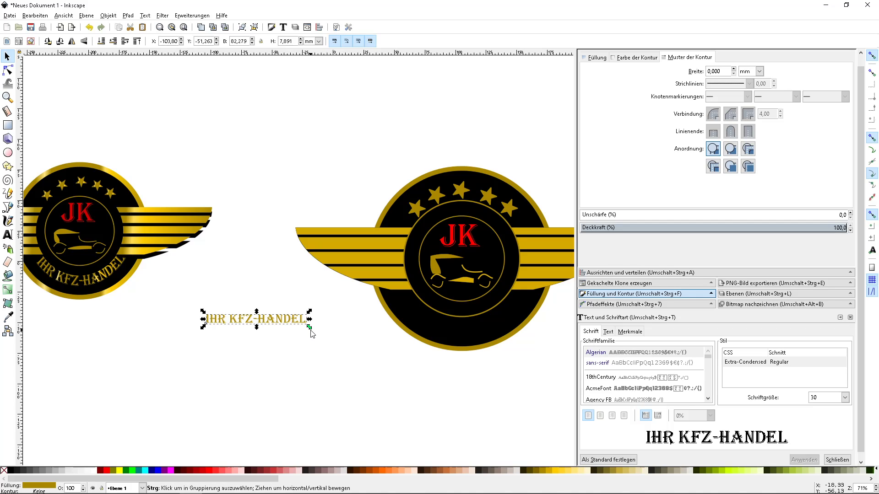
{"action": "left_click_drag", "start_coordinate": [310, 331], "coordinate": [357, 353]}
{"action": "left_click_drag", "start_coordinate": [322, 330], "coordinate": [322, 335]}
{"action": "left_click", "coordinate": [259, 384]}
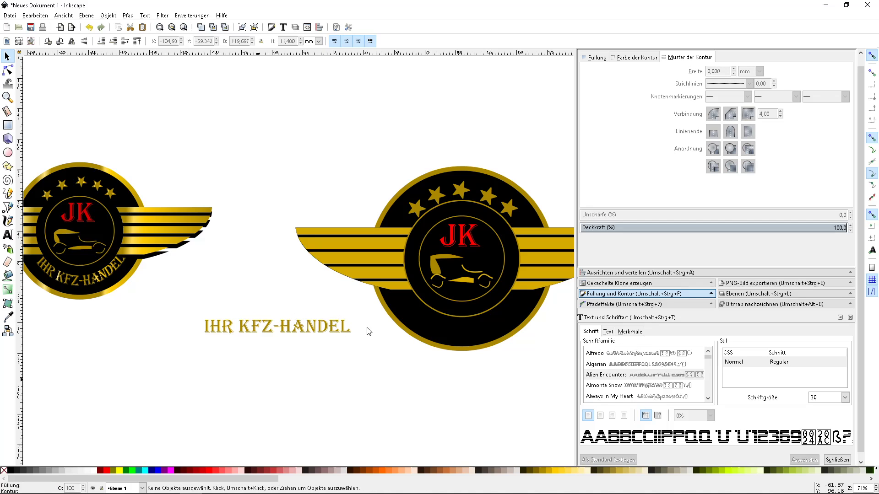
Duplicate the right badge's inner black circle and move the copy to the lower left.
{"action": "left_click", "coordinate": [431, 310]}
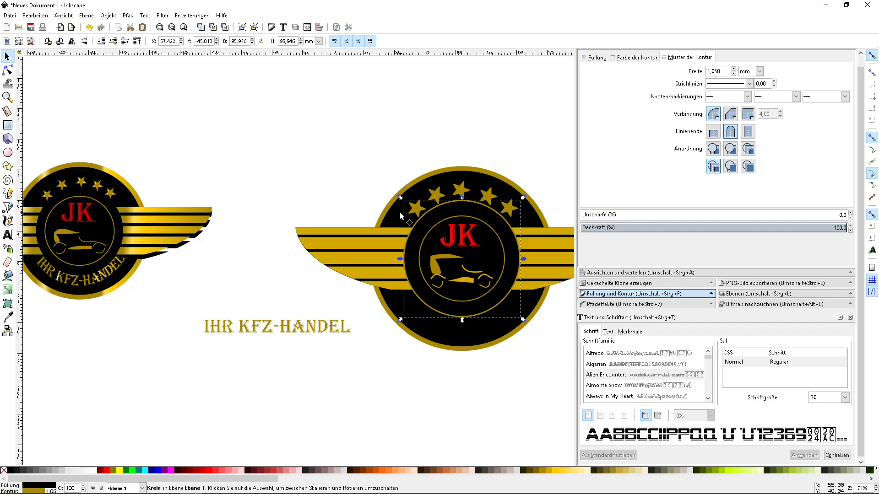
{"action": "key", "text": "ctrl"}
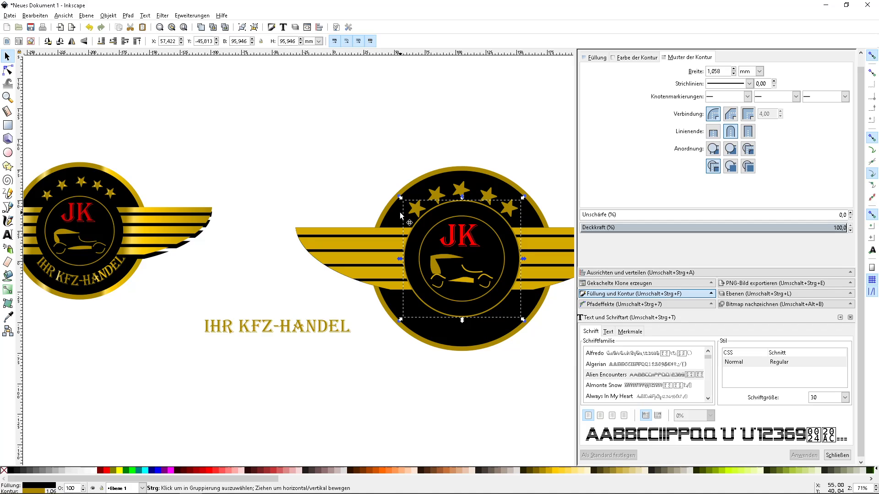
{"action": "key", "text": "ctrl+z"}
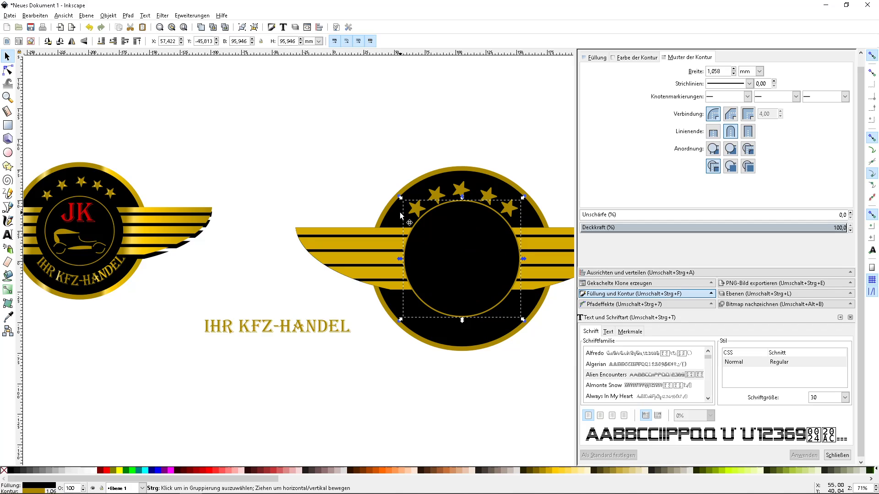
{"action": "left_click_drag", "start_coordinate": [424, 235], "coordinate": [184, 333]}
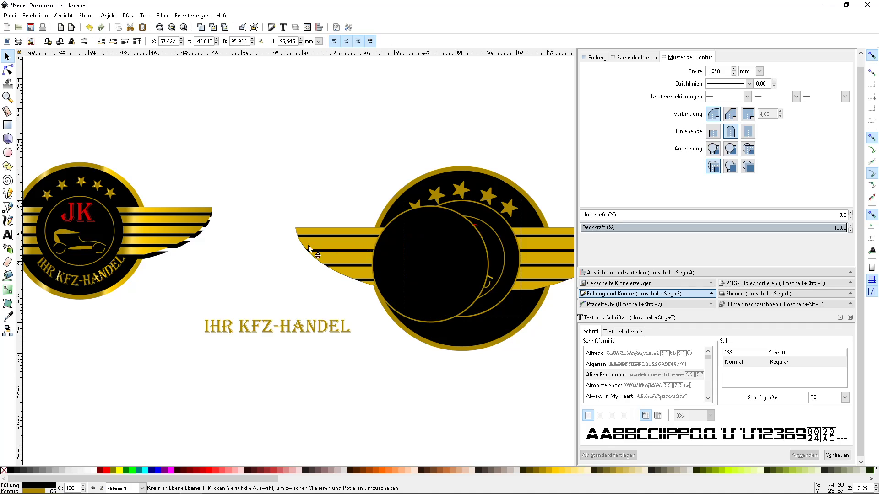
Place the IHR KFZ-HANDEL text just below the copied circle and select both.
{"action": "left_click", "coordinate": [293, 333]}
{"action": "mouse_move", "coordinate": [285, 335]}
{"action": "left_mouse_down"}
{"action": "mouse_move", "coordinate": [213, 412]}
{"action": "mouse_move", "coordinate": [185, 422]}
{"action": "left_mouse_up"}
{"action": "left_click", "coordinate": [144, 345]}
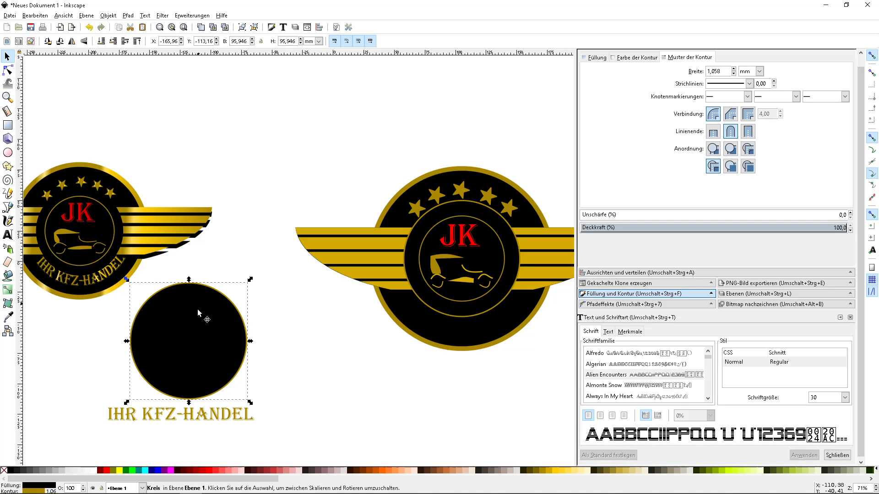
{"action": "left_click", "coordinate": [110, 419], "text": "shift"}
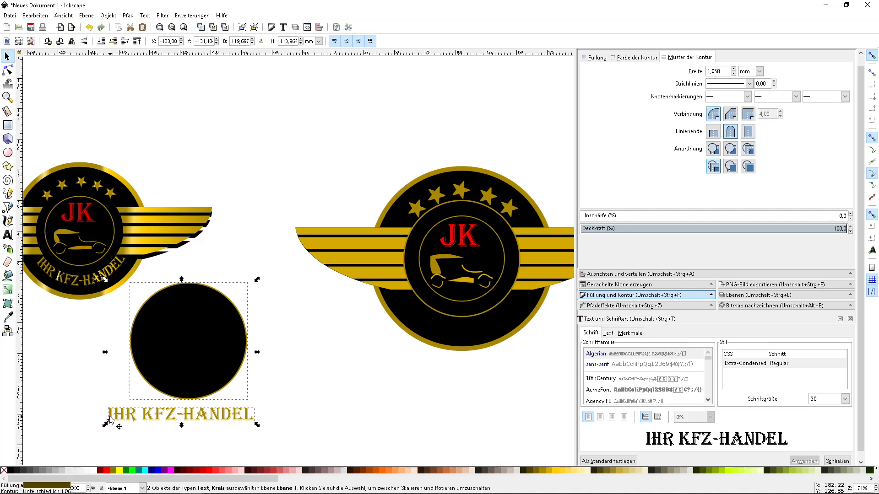
Put the IHR KFZ-HANDEL text on the copied circle's path and flip it vertically.
{"action": "left_click", "coordinate": [145, 16]}
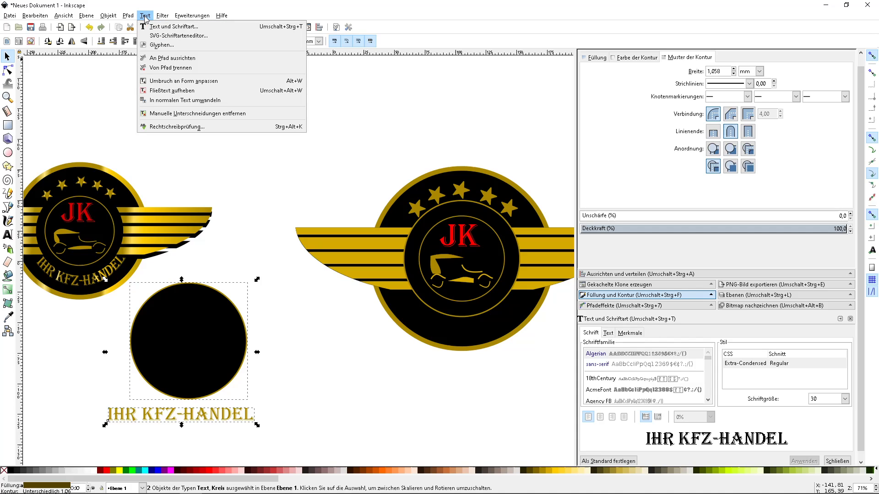
{"action": "left_click", "coordinate": [154, 58]}
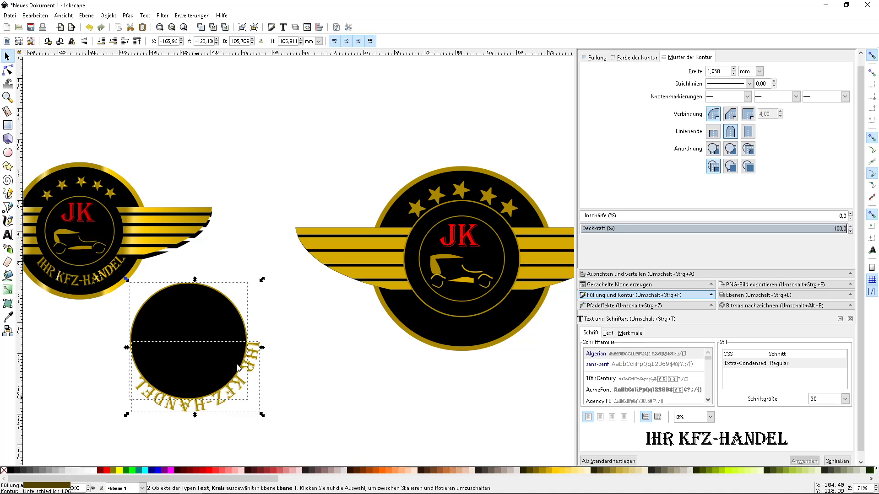
{"action": "left_click", "coordinate": [86, 42]}
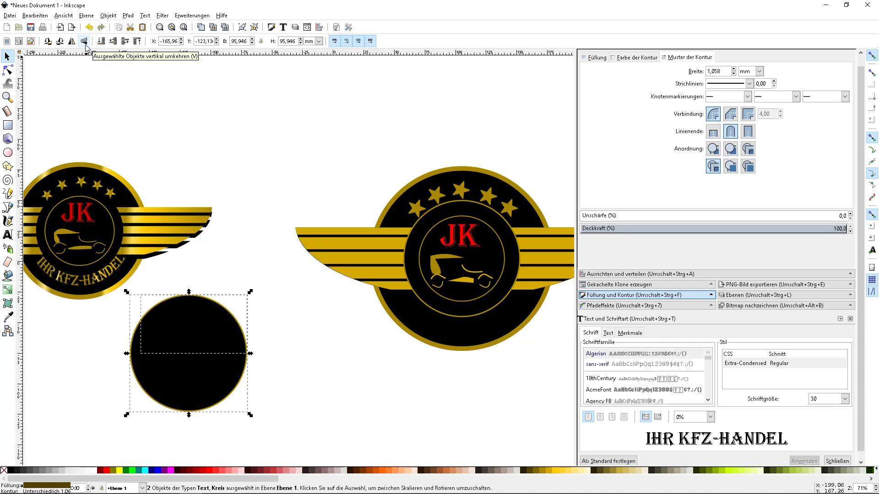
Lower the circle behind the text and rotate it about 95° so the text runs along the bottom.
{"action": "left_click", "coordinate": [211, 341]}
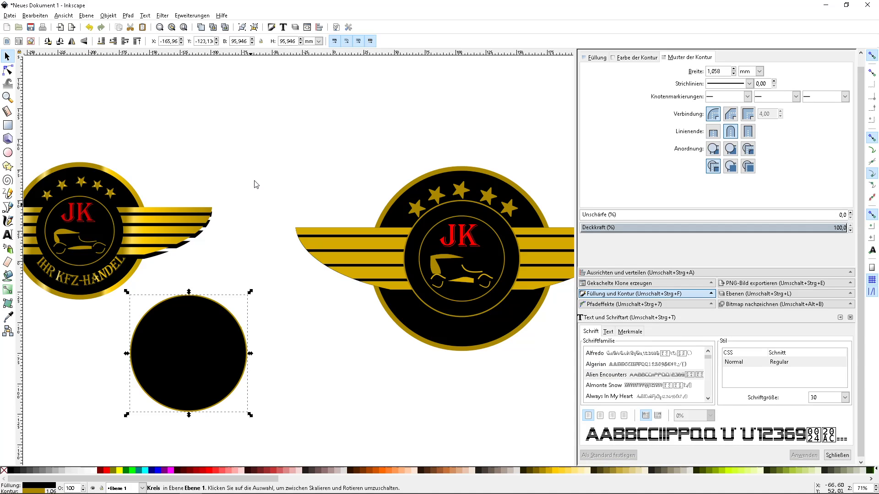
{"action": "key", "text": "Page_Down"}
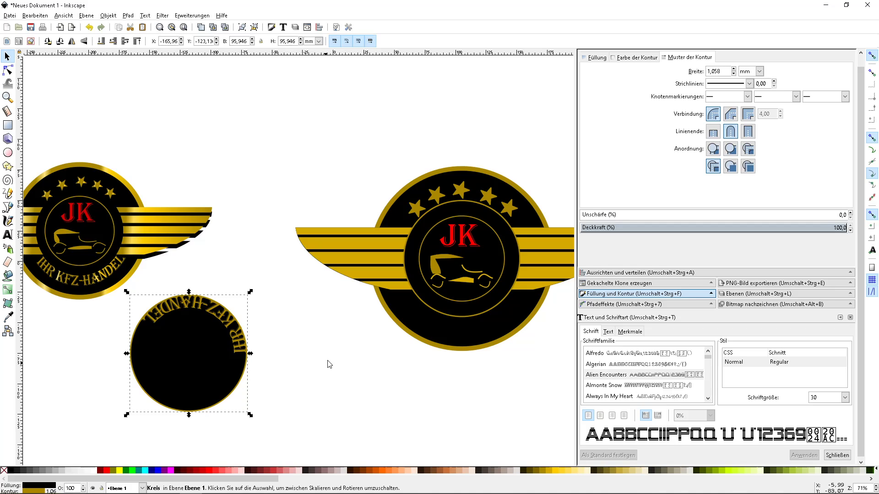
{"action": "key", "text": "Escape"}
{"action": "left_click", "coordinate": [171, 384]}
{"action": "left_click", "coordinate": [171, 385]}
{"action": "mouse_move", "coordinate": [130, 292]}
{"action": "left_mouse_down"}
{"action": "mouse_move", "coordinate": [298, 275]}
{"action": "mouse_move", "coordinate": [316, 333]}
{"action": "mouse_move", "coordinate": [285, 400]}
{"action": "mouse_move", "coordinate": [291, 393]}
{"action": "left_mouse_up"}
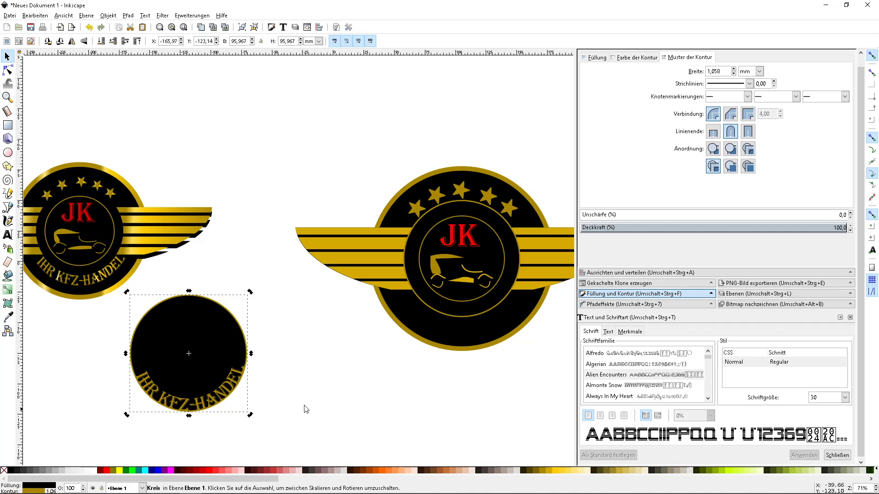
Convert the curved IHR KFZ-HANDEL text to a path with Object to Path.
{"action": "left_click", "coordinate": [303, 406]}
{"action": "left_click", "coordinate": [220, 394]}
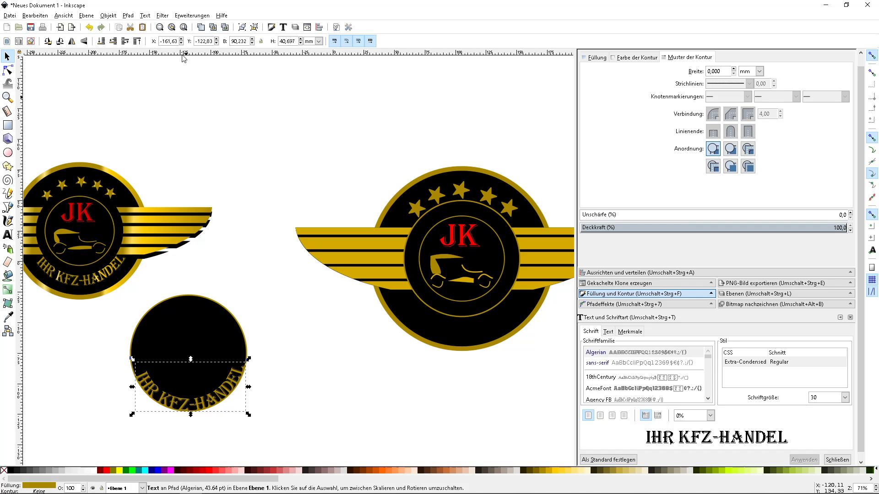
{"action": "left_click", "coordinate": [132, 18]}
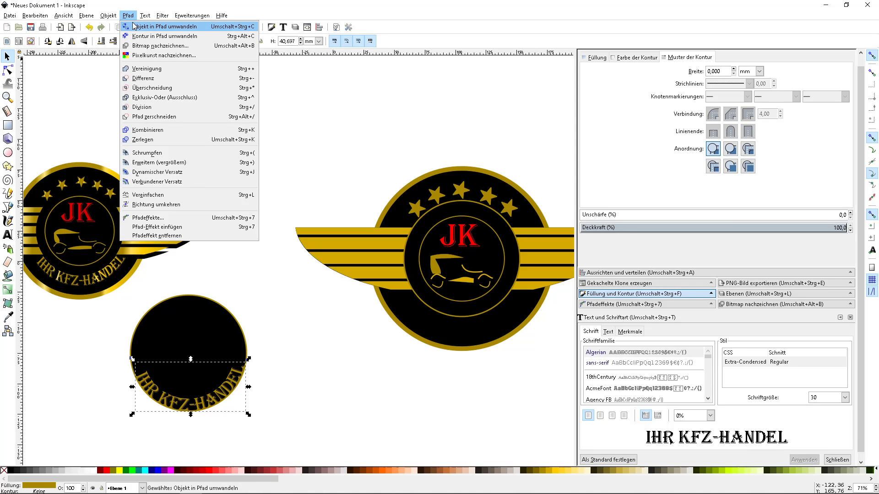
{"action": "left_click", "coordinate": [135, 26]}
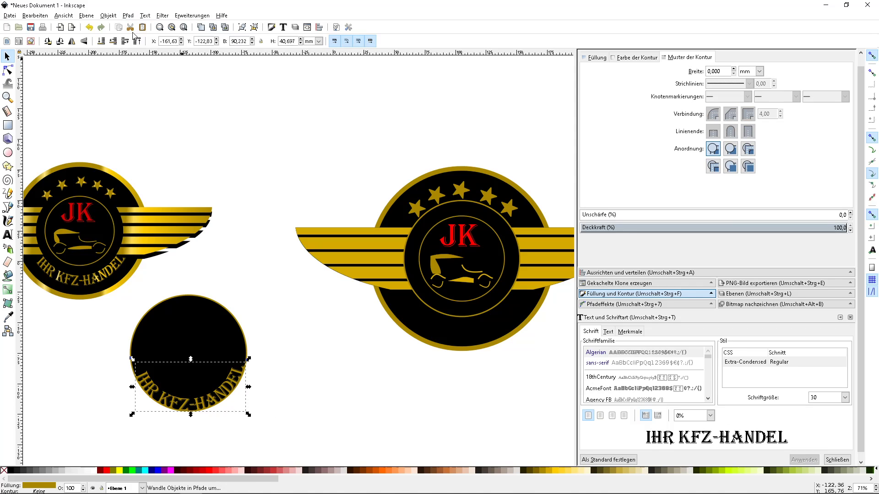
Delete the helper circle and move the arced text onto the right badge's lower band.
{"action": "left_click", "coordinate": [174, 310]}
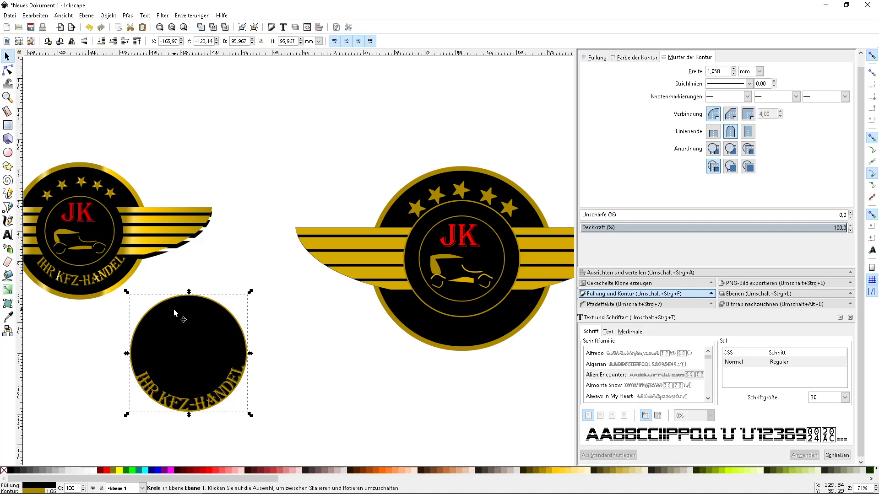
{"action": "key", "text": "Delete"}
{"action": "mouse_move", "coordinate": [182, 402]}
{"action": "left_mouse_down"}
{"action": "mouse_move", "coordinate": [386, 378]}
{"action": "mouse_move", "coordinate": [459, 330]}
{"action": "left_mouse_up"}
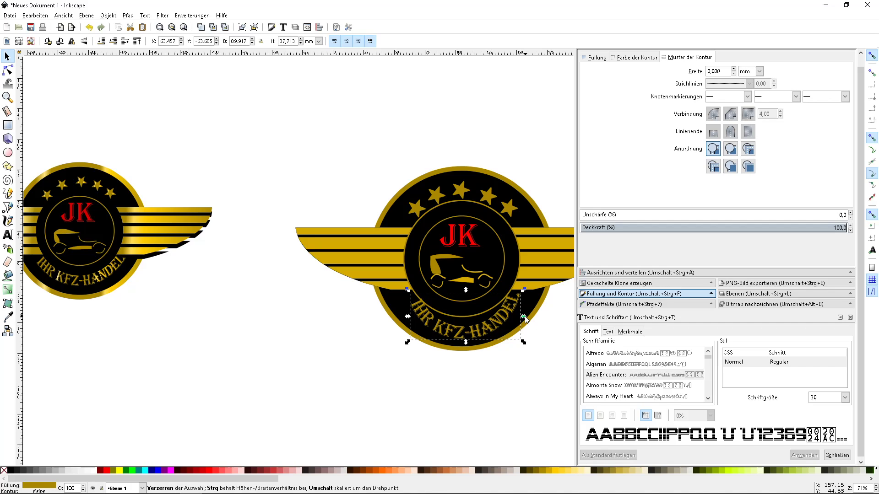
Stretch the arced lettering slightly wider on both sides and tilt it about two degrees.
{"action": "left_click_drag", "start_coordinate": [524, 319], "coordinate": [533, 319]}
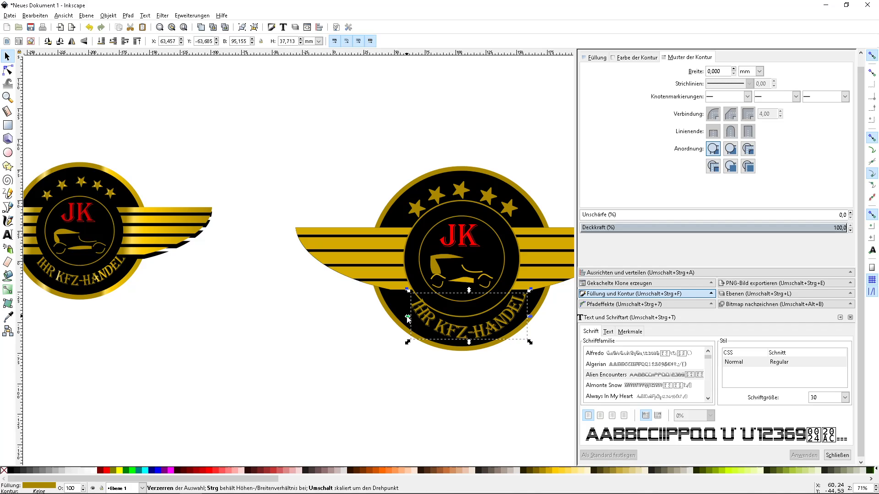
{"action": "left_click_drag", "start_coordinate": [408, 318], "coordinate": [386, 319]}
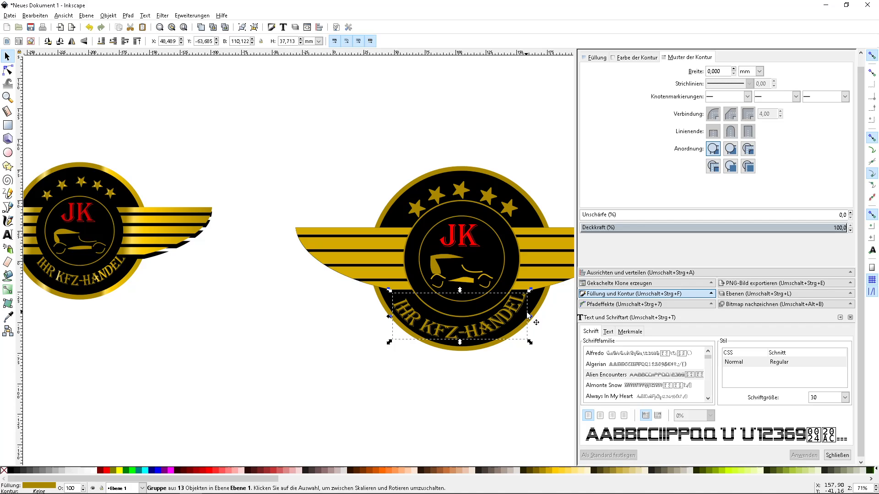
{"action": "left_click_drag", "start_coordinate": [529, 317], "coordinate": [533, 321]}
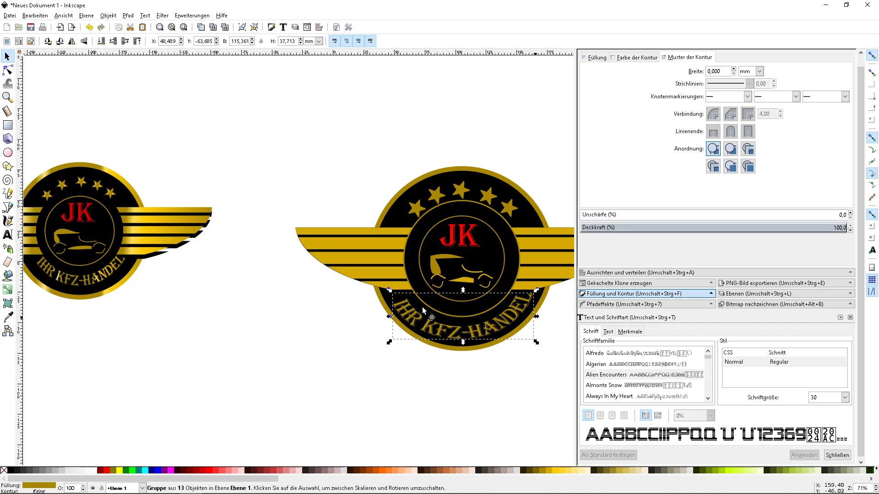
{"action": "left_click", "coordinate": [442, 321]}
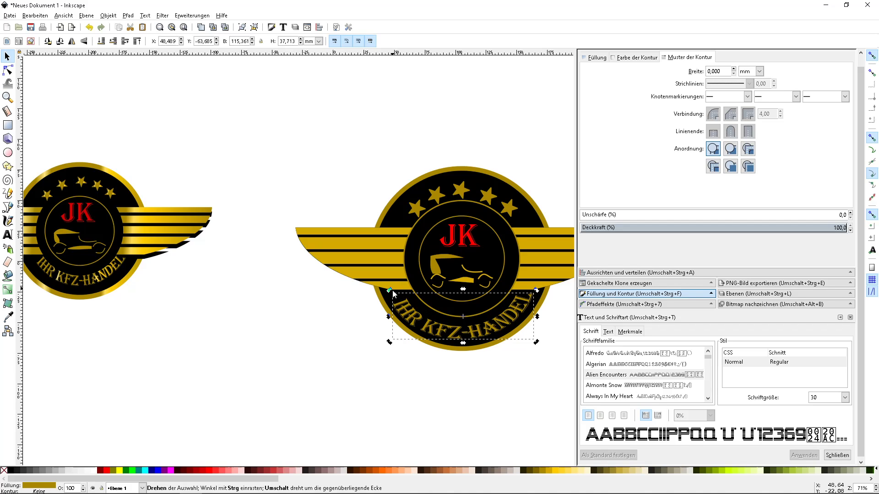
{"action": "left_click_drag", "start_coordinate": [390, 293], "coordinate": [389, 289]}
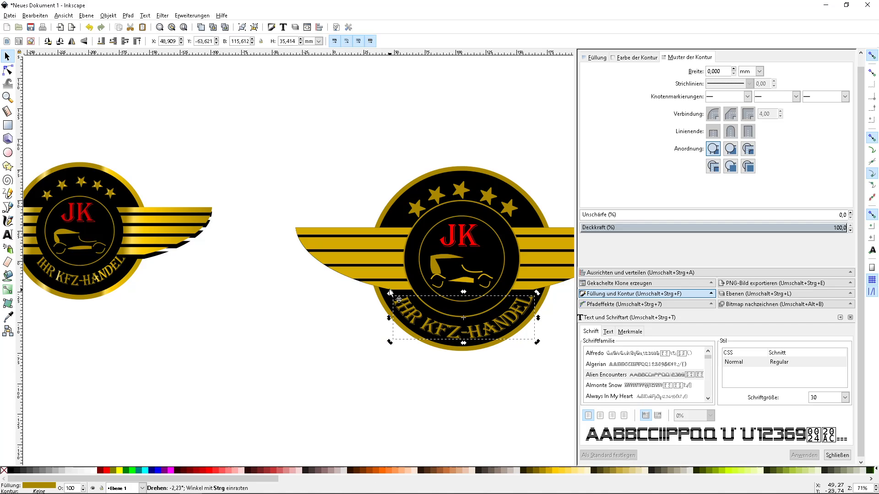
{"action": "left_click", "coordinate": [334, 333]}
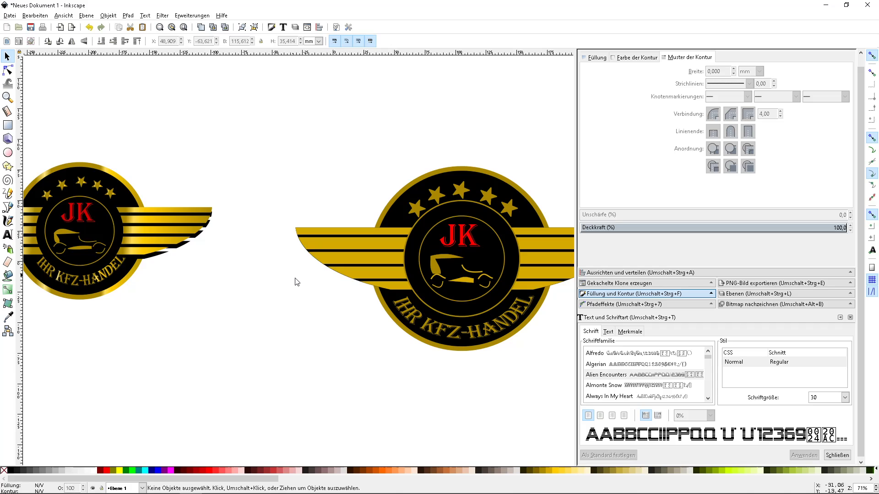
Fill the badge wings with red from the palette.
{"action": "scroll", "coordinate": [482, 274], "scroll_direction": "right", "scroll_amount": 1}
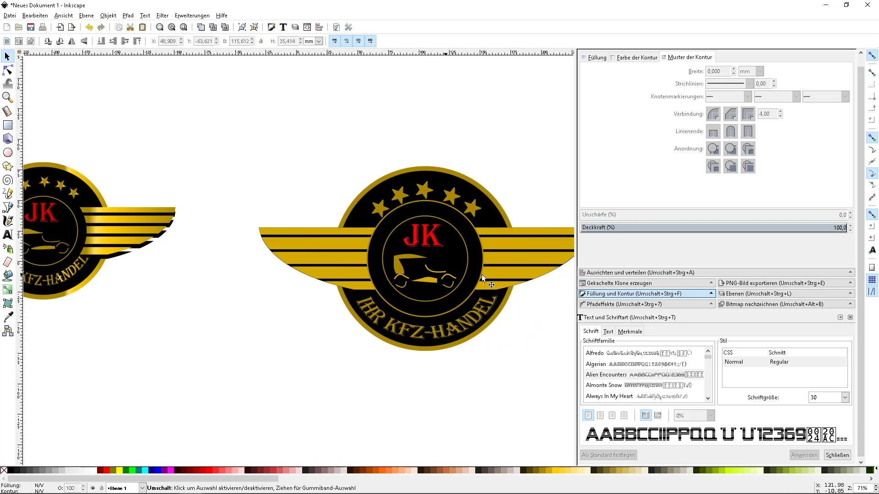
{"action": "scroll", "coordinate": [482, 274], "scroll_direction": "right", "scroll_amount": 1}
{"action": "scroll", "coordinate": [482, 274], "scroll_direction": "right", "scroll_amount": 1}
{"action": "scroll", "coordinate": [482, 274], "scroll_direction": "right", "scroll_amount": 1}
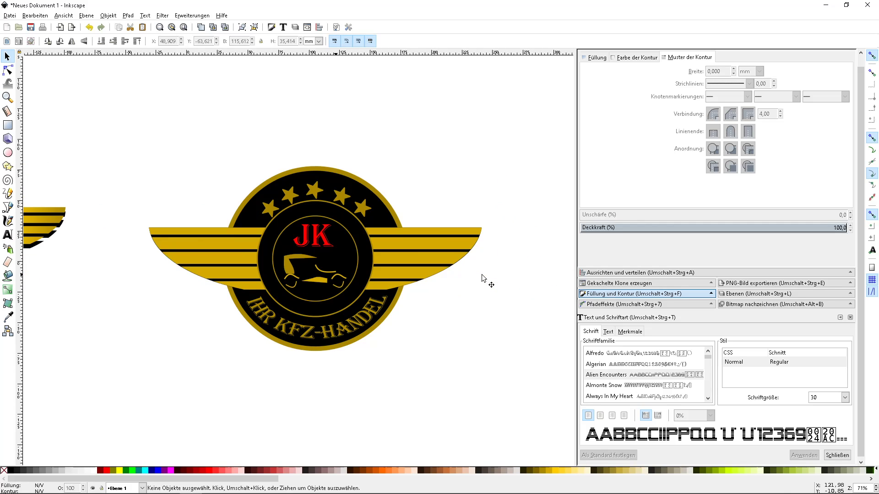
{"action": "left_click", "coordinate": [168, 245]}
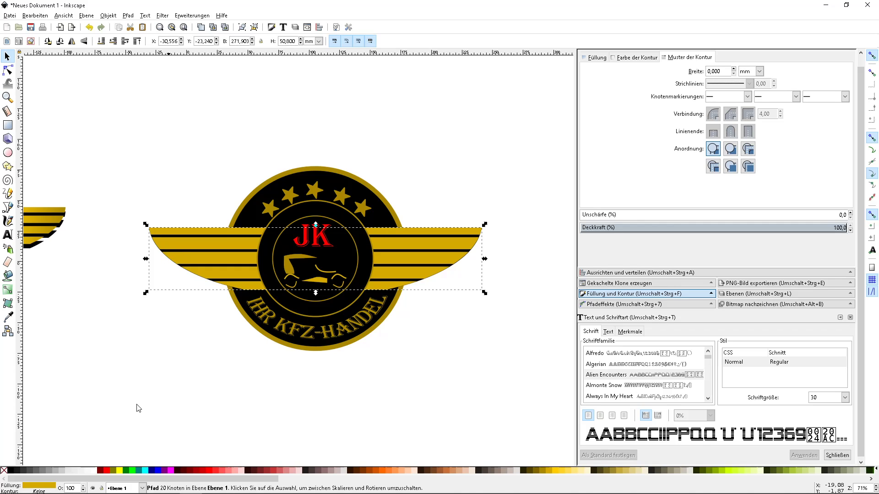
{"action": "left_click", "coordinate": [106, 471]}
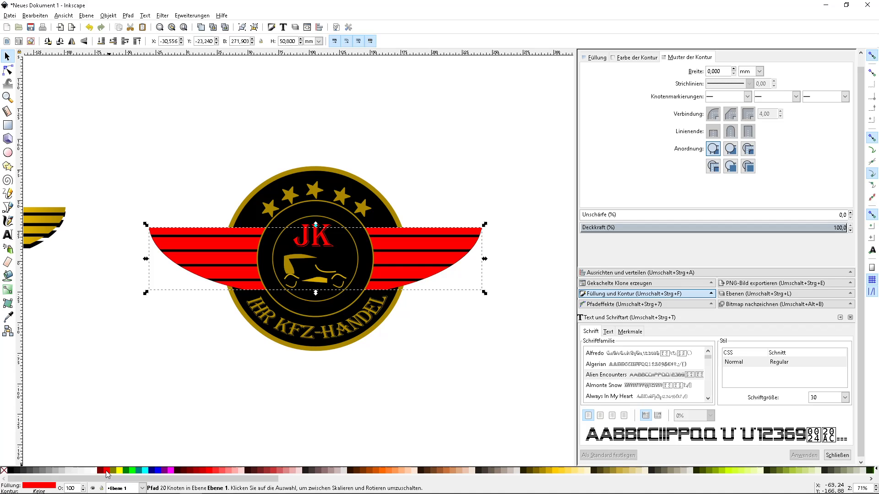
Make the badge circle's outer ring stroke red.
{"action": "left_click", "coordinate": [263, 333]}
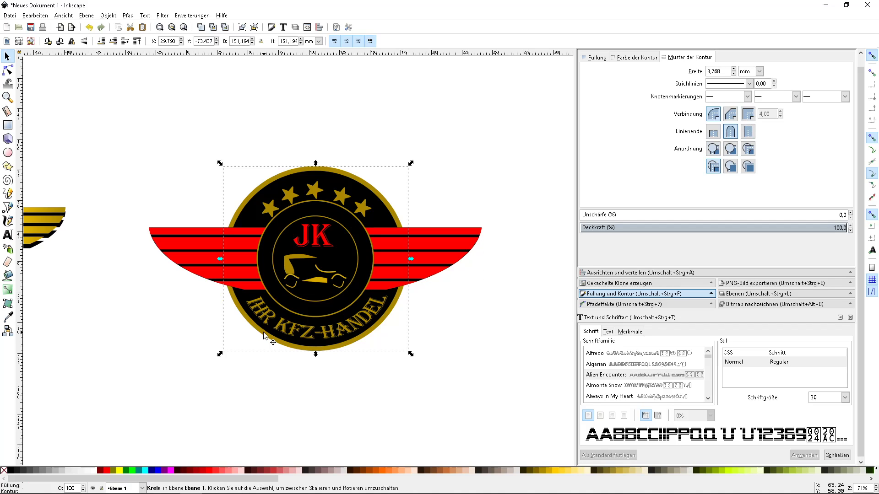
{"action": "key", "text": "shift"}
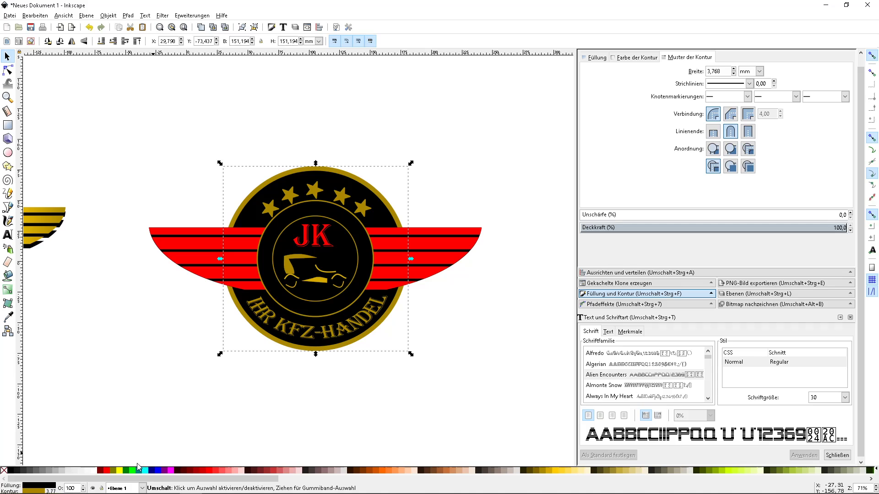
{"action": "left_click", "coordinate": [213, 472], "text": "shift"}
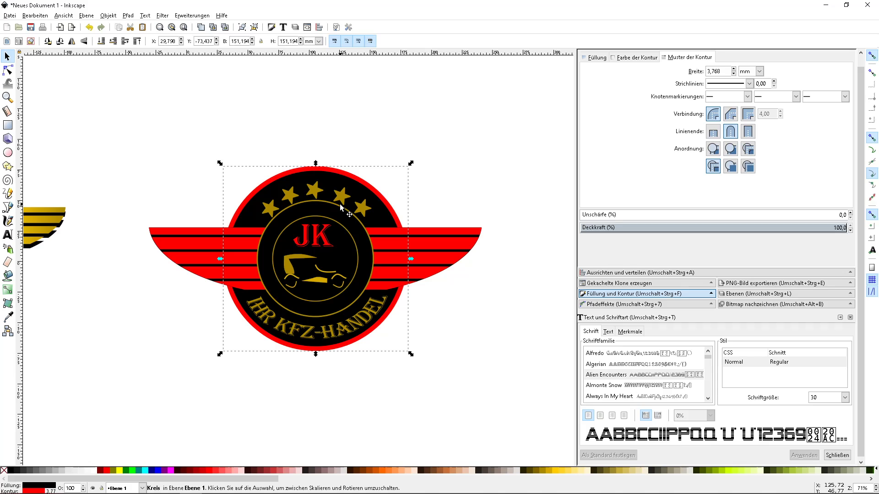
Revert the red wings and ring back to gold, leaving the wings shape selected.
{"action": "left_click", "coordinate": [339, 204]}
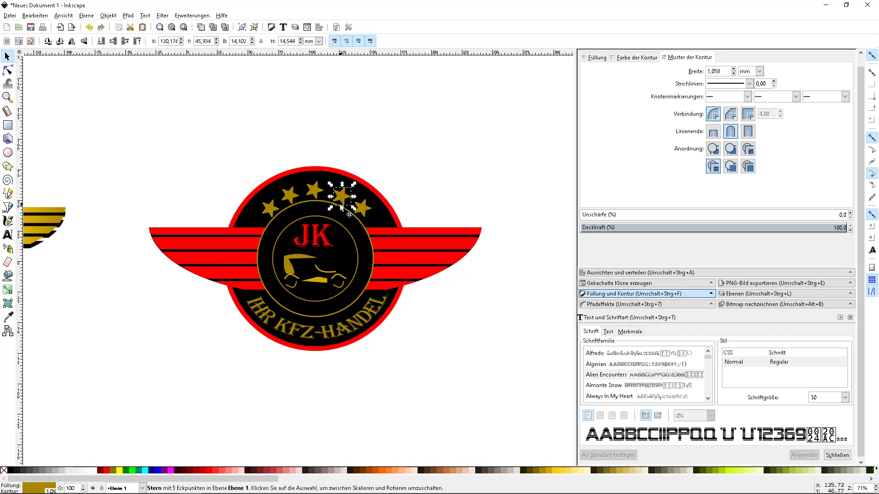
{"action": "left_click", "coordinate": [266, 229]}
{"action": "left_click", "coordinate": [123, 308]}
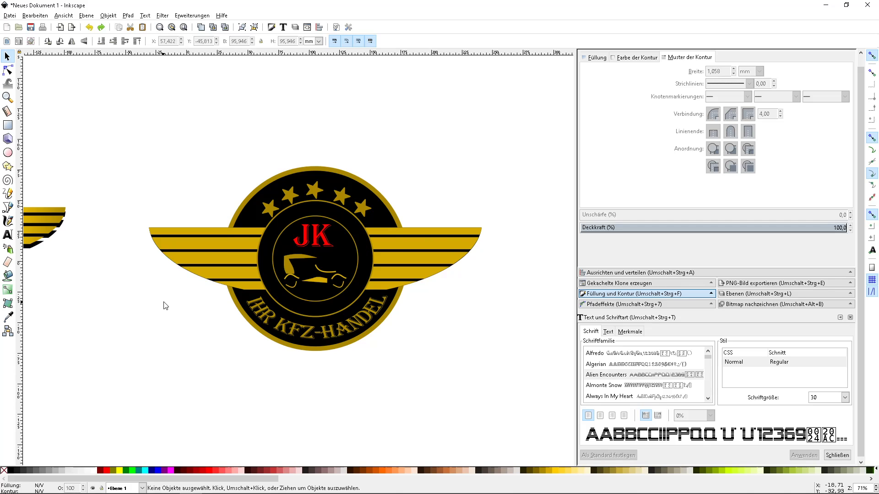
{"action": "left_click", "coordinate": [190, 259]}
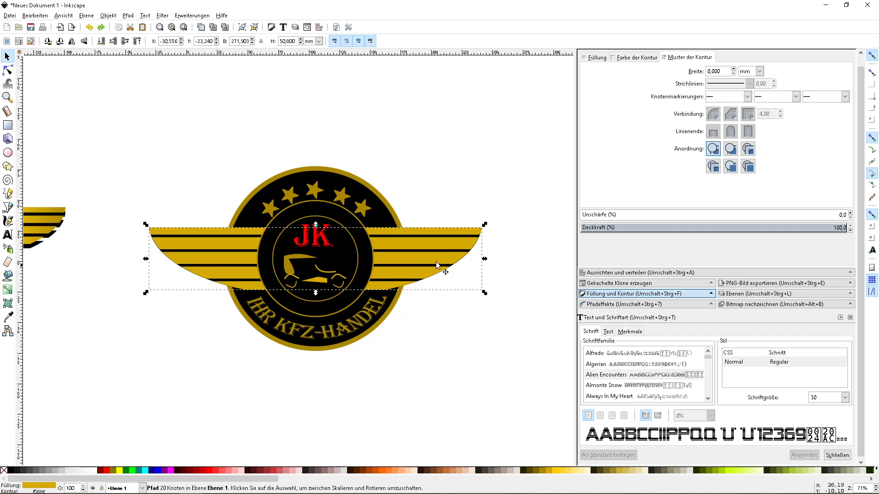
Draw a linear gradient across the wings with a fully opaque gold d4aa00 end stop.
{"action": "left_click", "coordinate": [11, 292]}
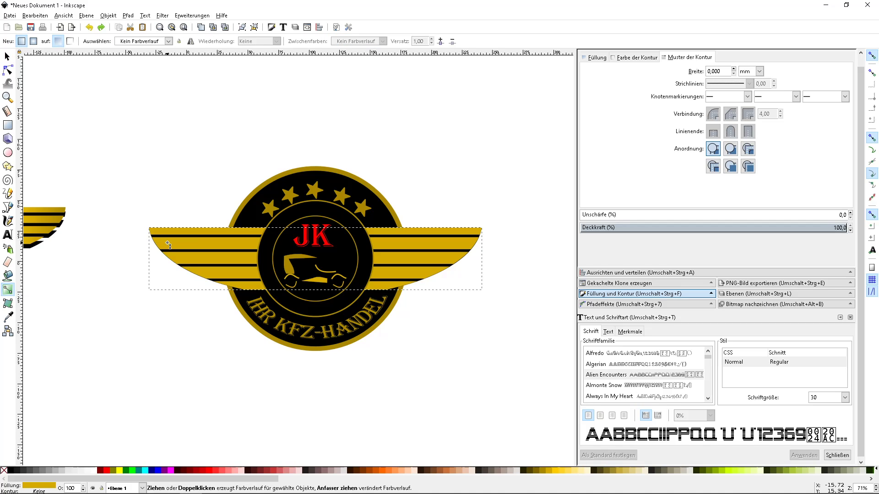
{"action": "left_click_drag", "start_coordinate": [452, 253], "coordinate": [453, 253]}
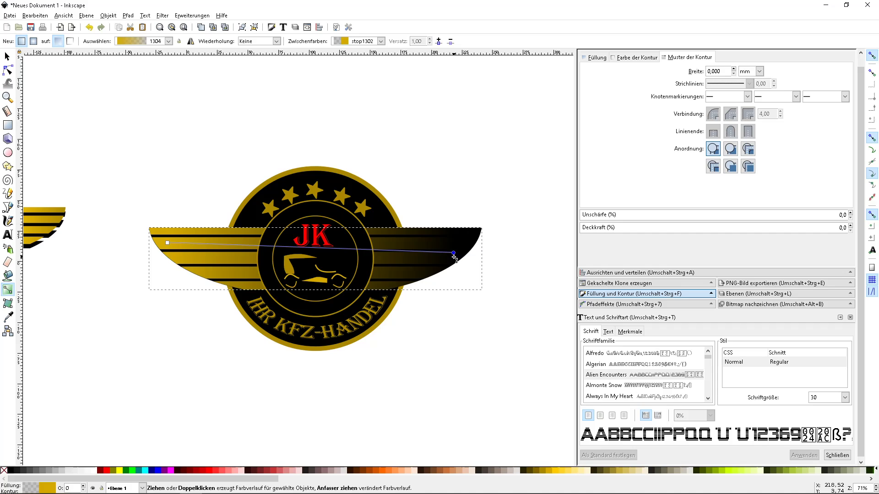
{"action": "left_click", "coordinate": [454, 253]}
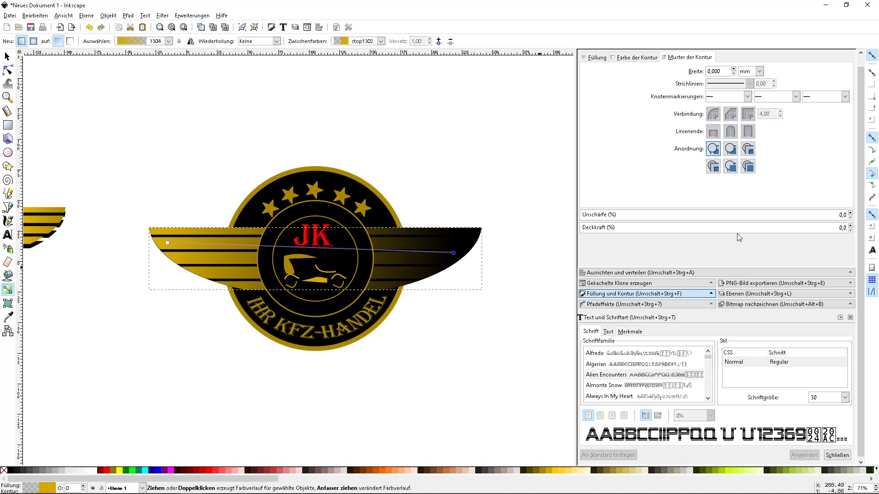
{"action": "left_click", "coordinate": [605, 59]}
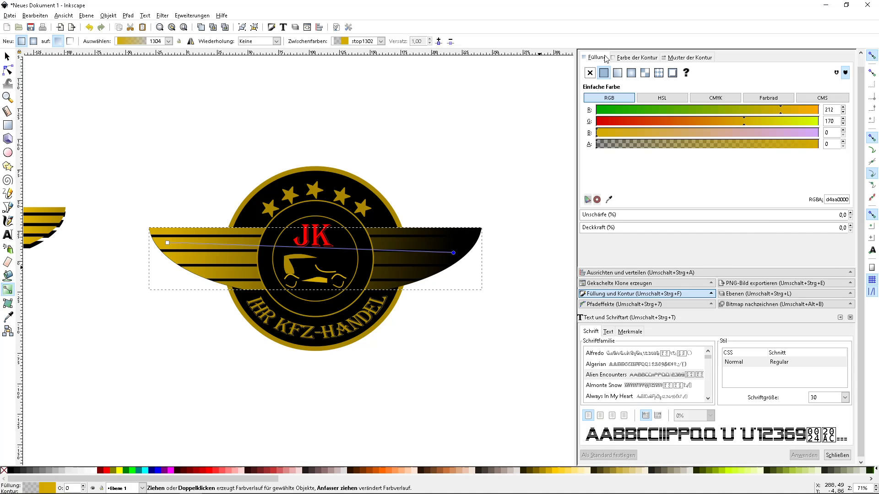
{"action": "left_click", "coordinate": [656, 228]}
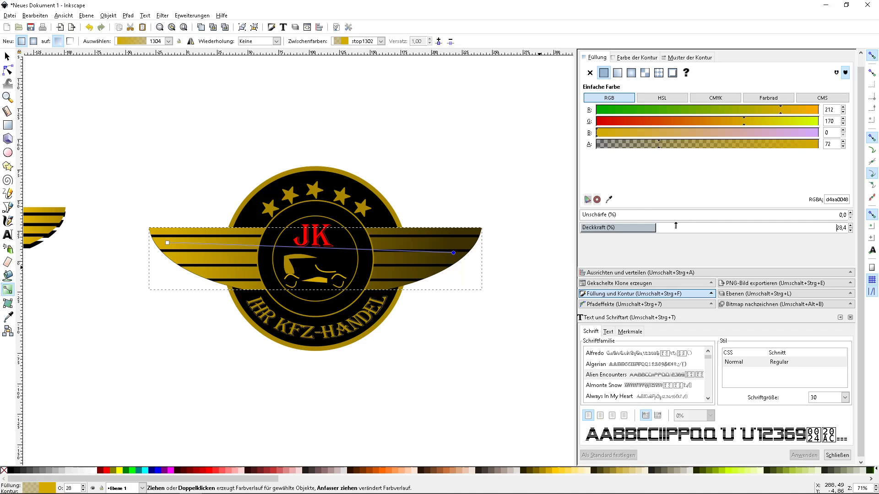
{"action": "left_click_drag", "start_coordinate": [809, 223], "coordinate": [864, 233]}
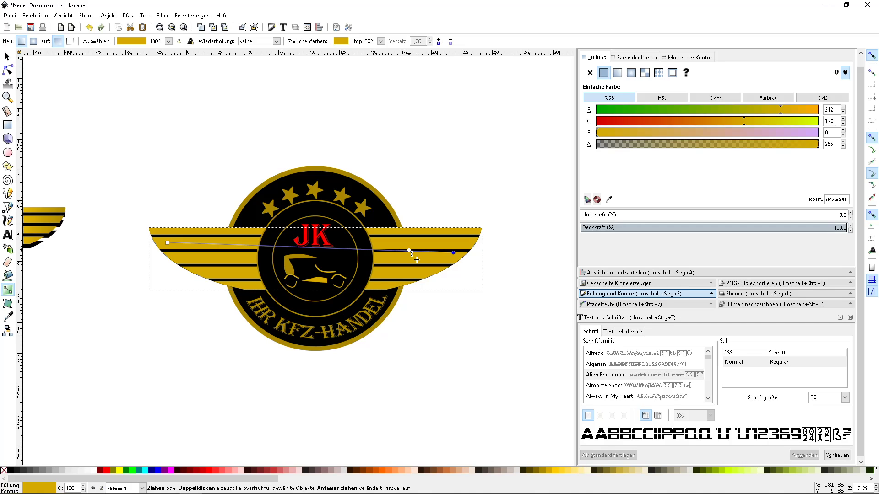
Add three stops to the wing gradient, colouring the left-wing stops olive and light yellow.
{"action": "double_click", "coordinate": [410, 251]}
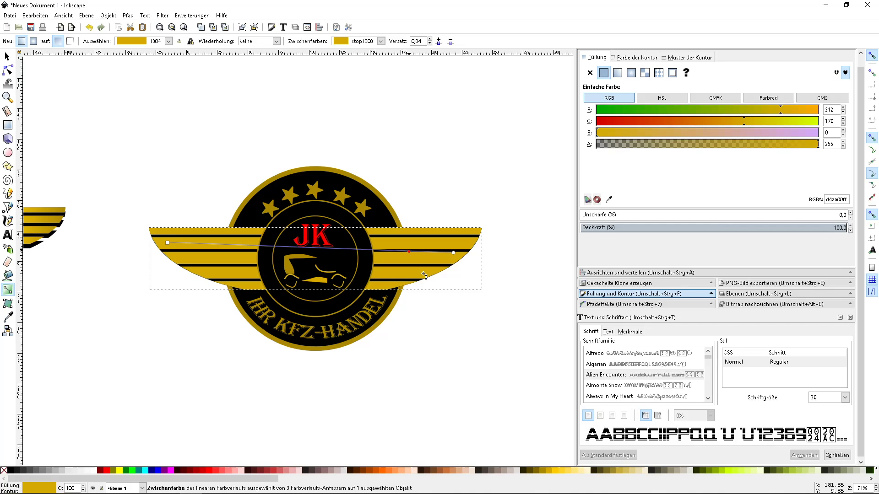
{"action": "double_click", "coordinate": [387, 250]}
{"action": "double_click", "coordinate": [236, 246]}
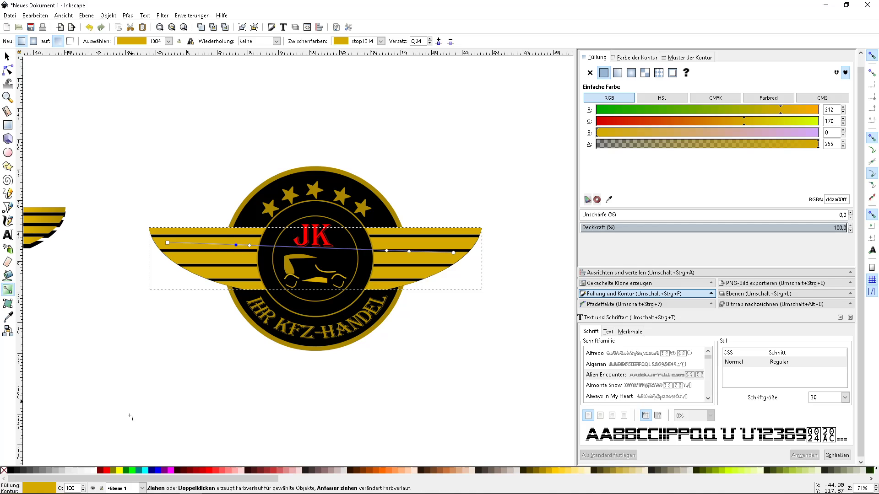
{"action": "left_click", "coordinate": [113, 474]}
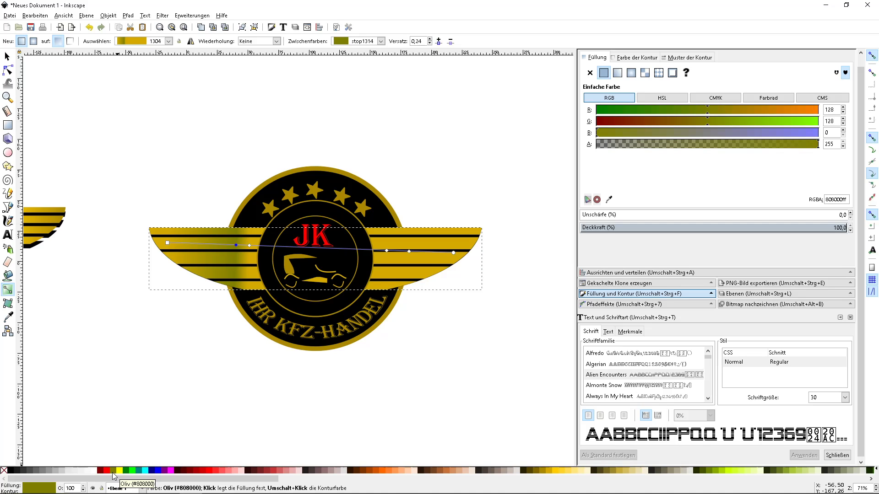
{"action": "left_click", "coordinate": [249, 246]}
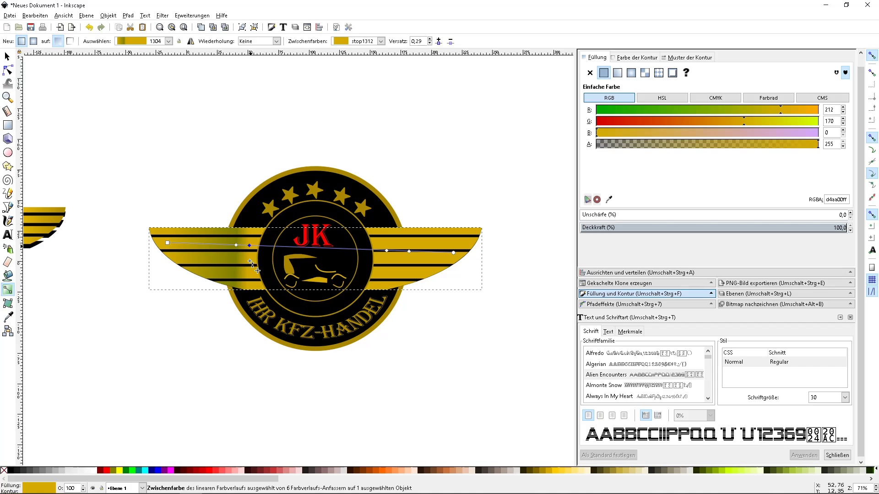
{"action": "left_click", "coordinate": [571, 470]}
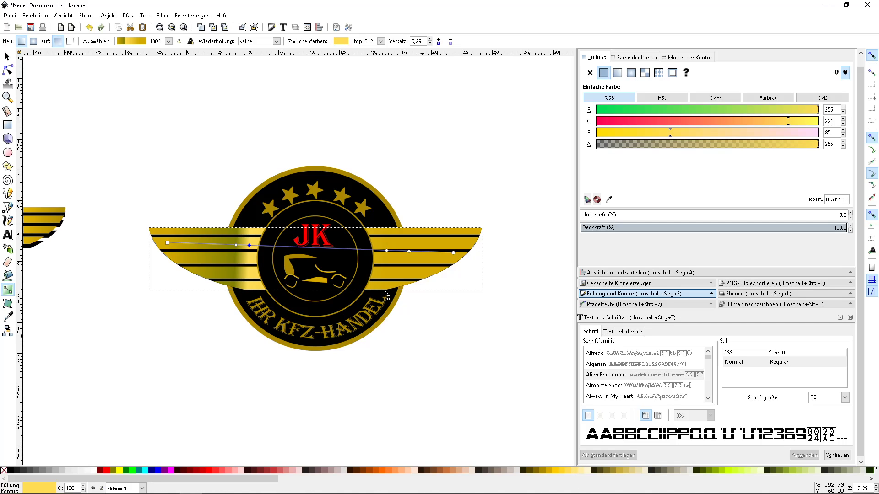
Recolour the right-wing stops bright yellow and deep gold, and the 0.24 stop gold.
{"action": "left_click", "coordinate": [386, 252]}
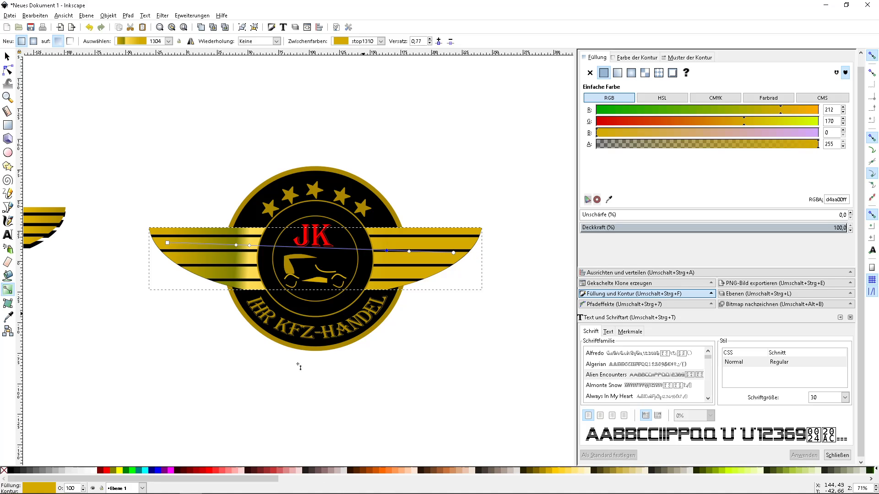
{"action": "left_click", "coordinate": [540, 470]}
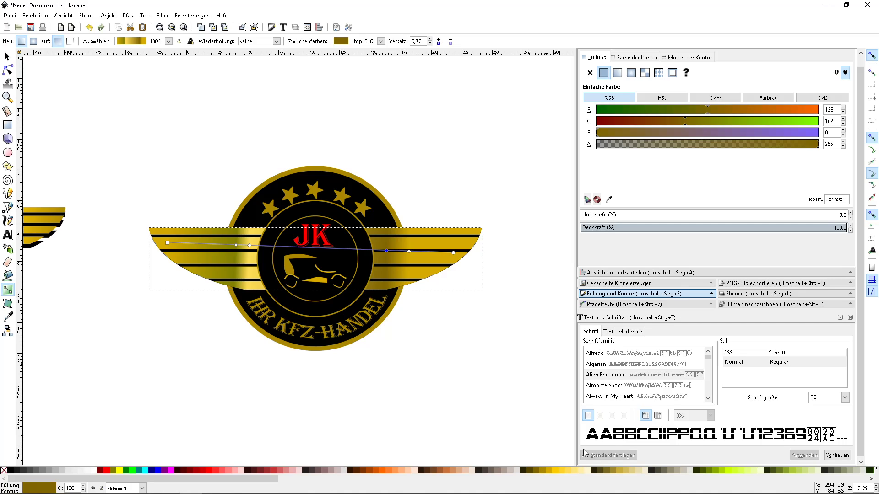
{"action": "left_click", "coordinate": [561, 471]}
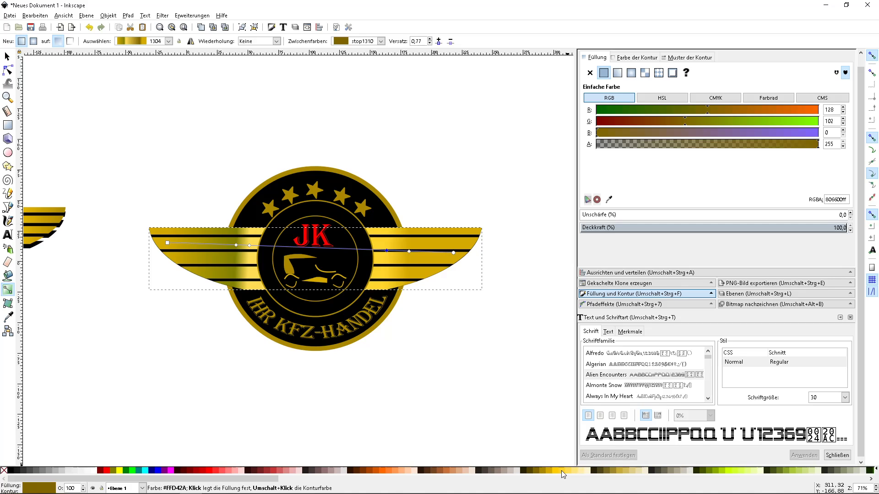
{"action": "left_click", "coordinate": [409, 251]}
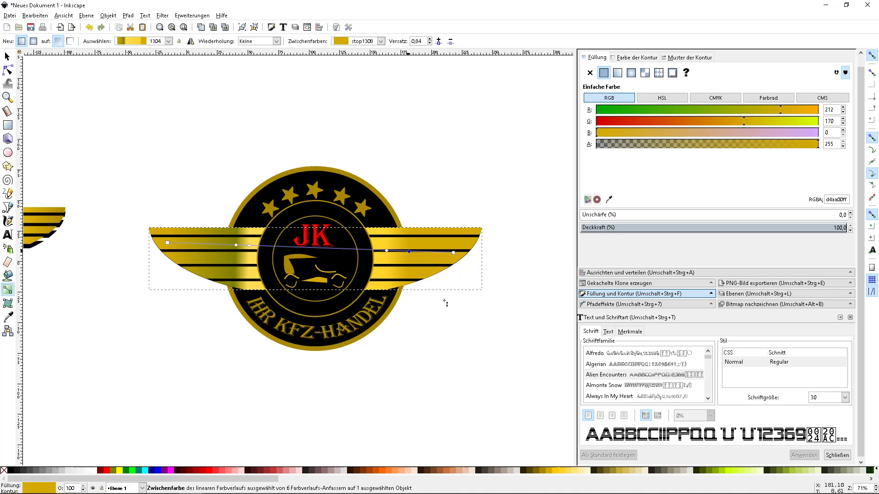
{"action": "left_click", "coordinate": [539, 470]}
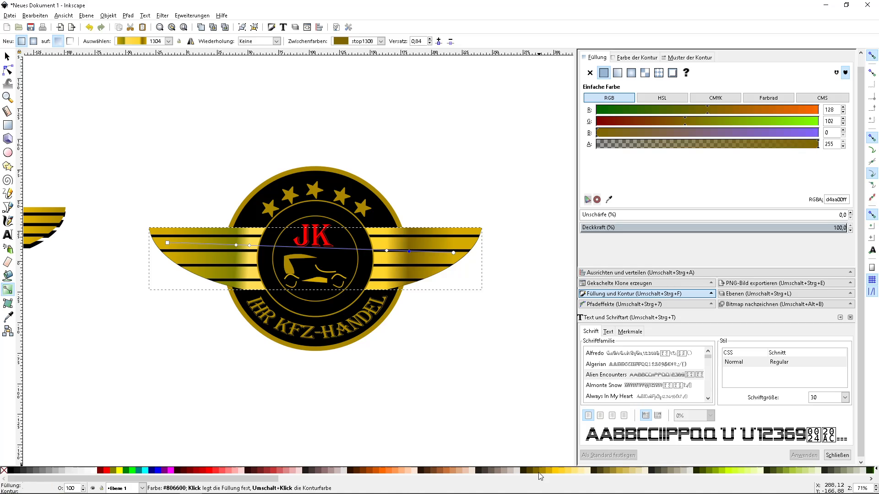
{"action": "left_click", "coordinate": [453, 252]}
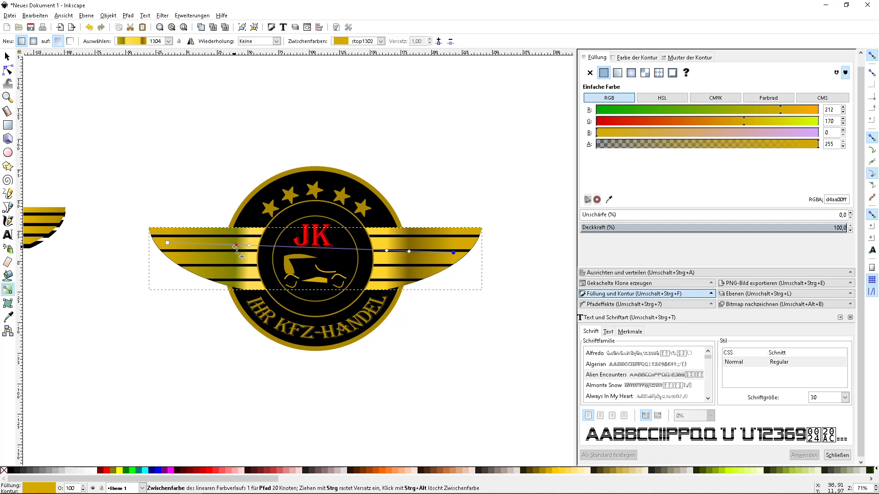
{"action": "left_click", "coordinate": [235, 246]}
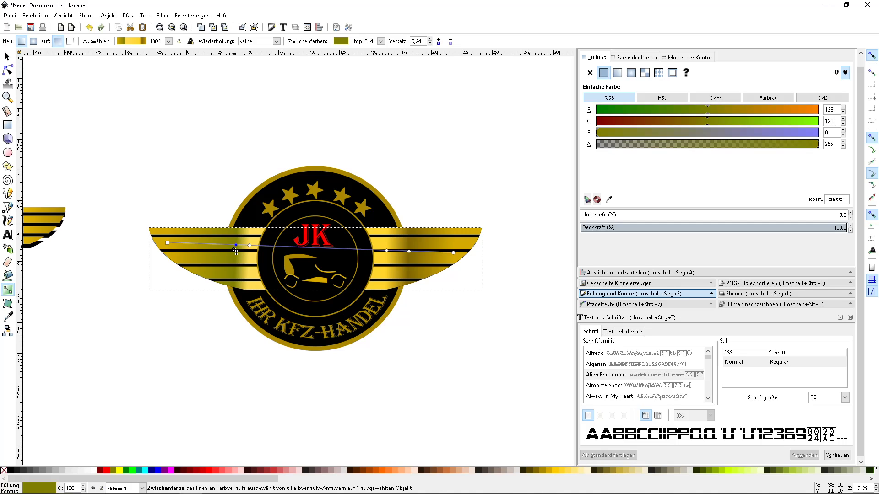
{"action": "left_click", "coordinate": [551, 471]}
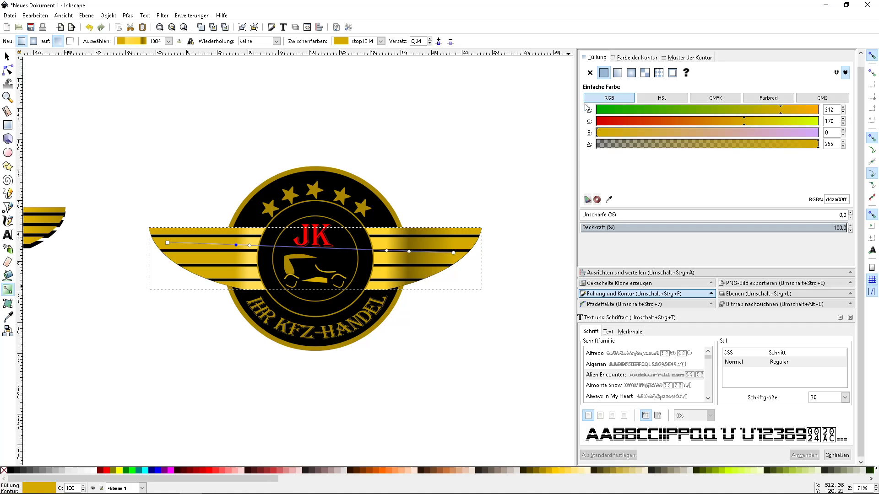
{"action": "left_click", "coordinate": [617, 74]}
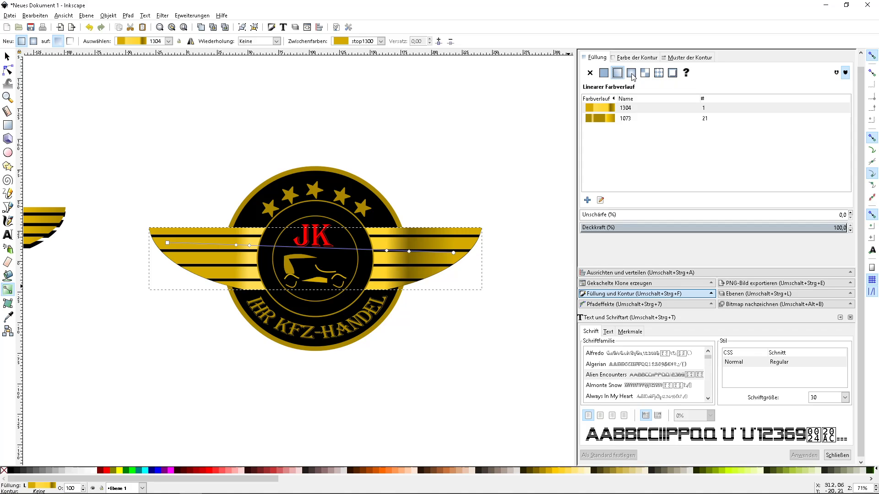
Reset the wing fill to linear gradient and set its 0.84 stop to mid gold AA8800.
{"action": "left_click", "coordinate": [631, 73]}
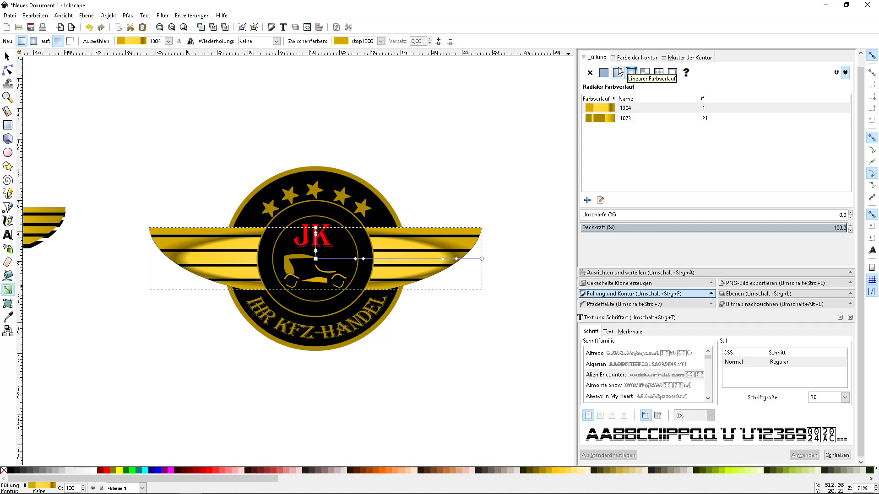
{"action": "left_click", "coordinate": [618, 73]}
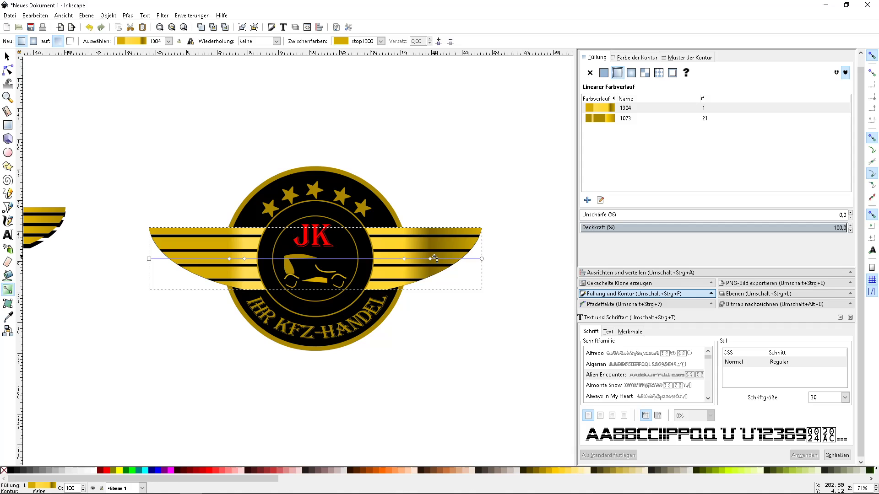
{"action": "left_click", "coordinate": [430, 259]}
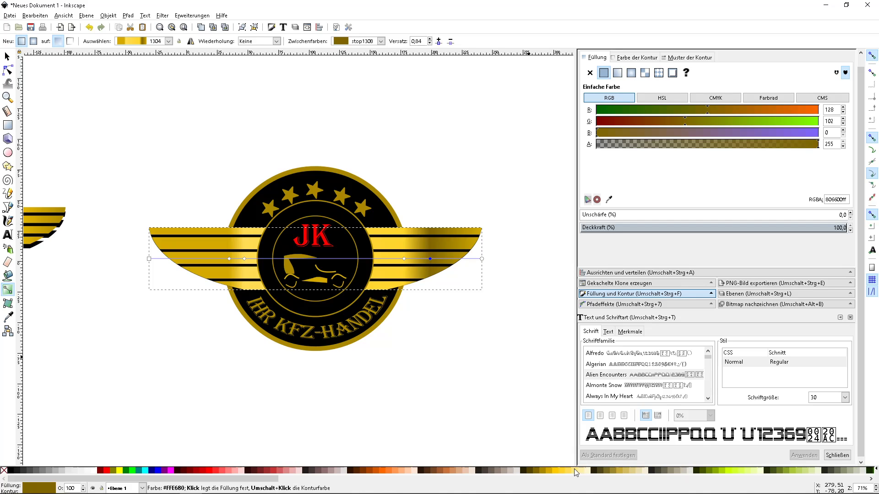
{"action": "left_click", "coordinate": [549, 469]}
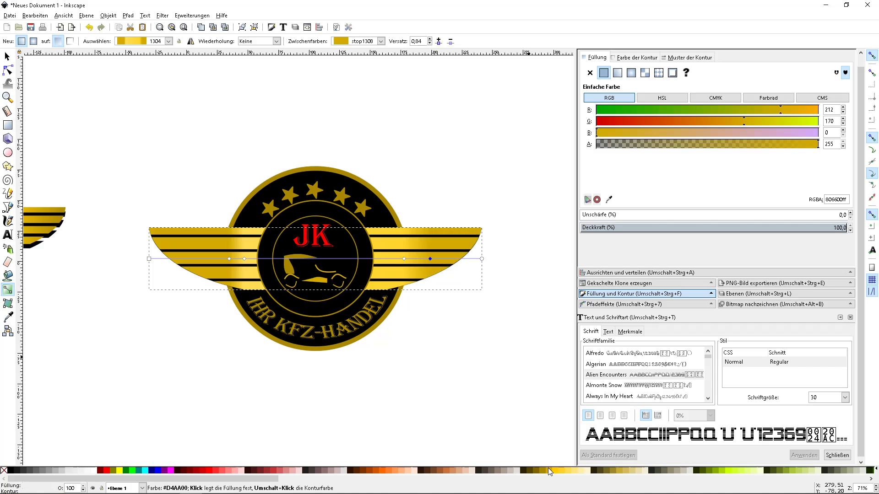
{"action": "left_click", "coordinate": [536, 474]}
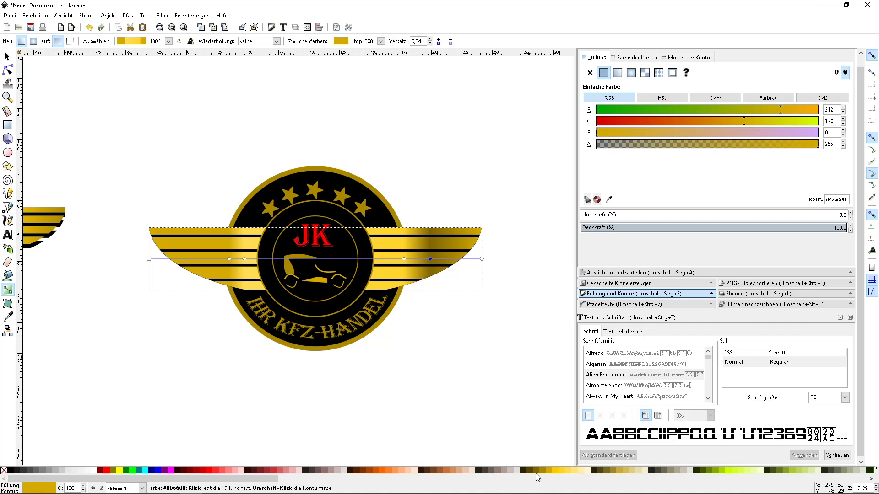
{"action": "left_click", "coordinate": [540, 470]}
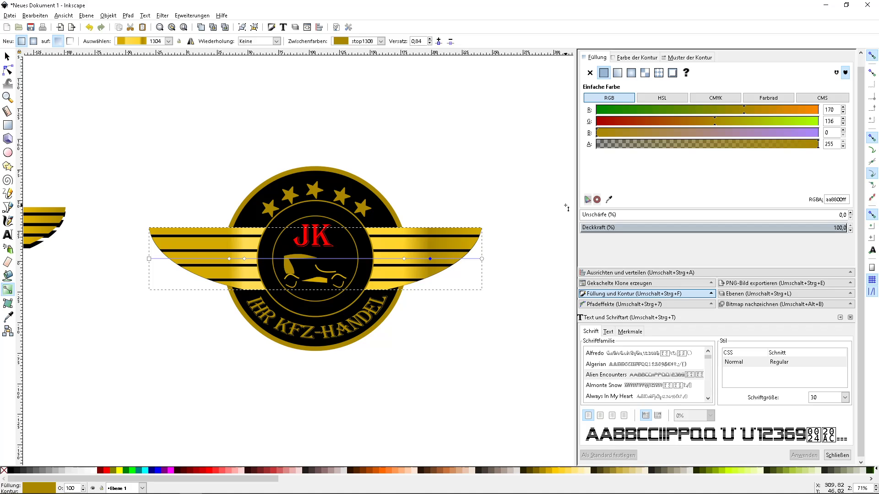
{"action": "left_click", "coordinate": [615, 75]}
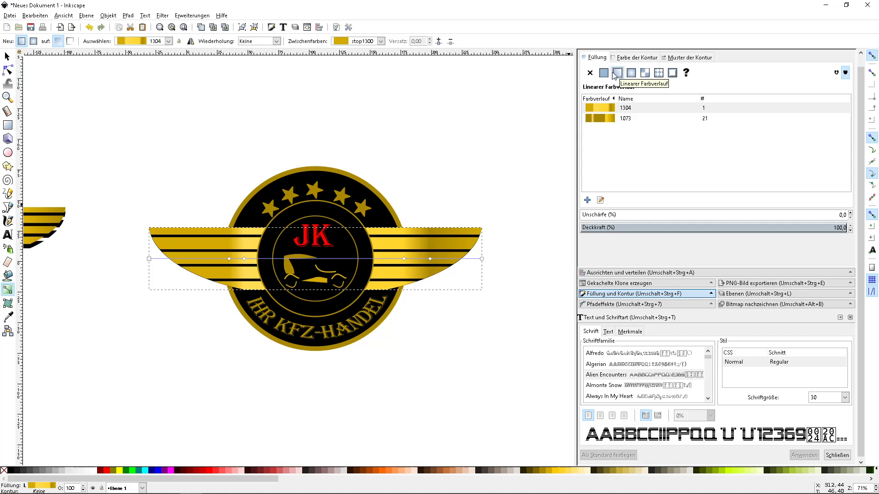
{"action": "left_click", "coordinate": [6, 56]}
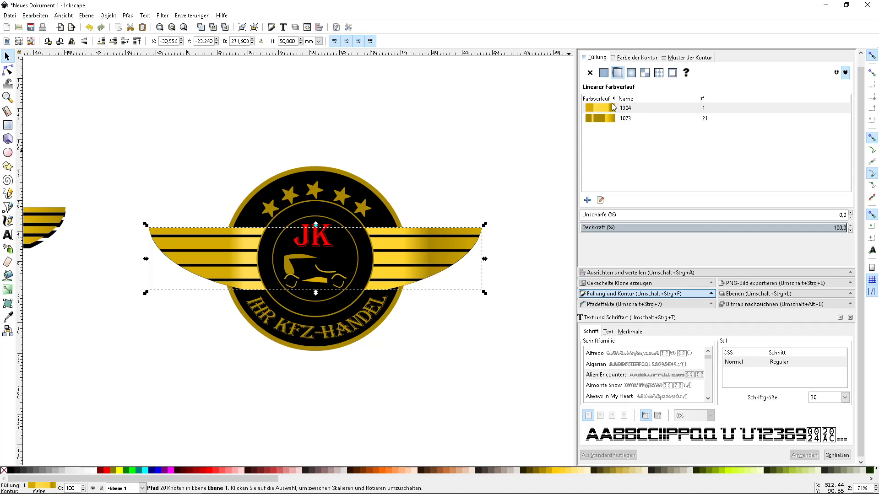
Select all five stars and fill them with the wings' linear gold gradient.
{"action": "left_click", "coordinate": [273, 206]}
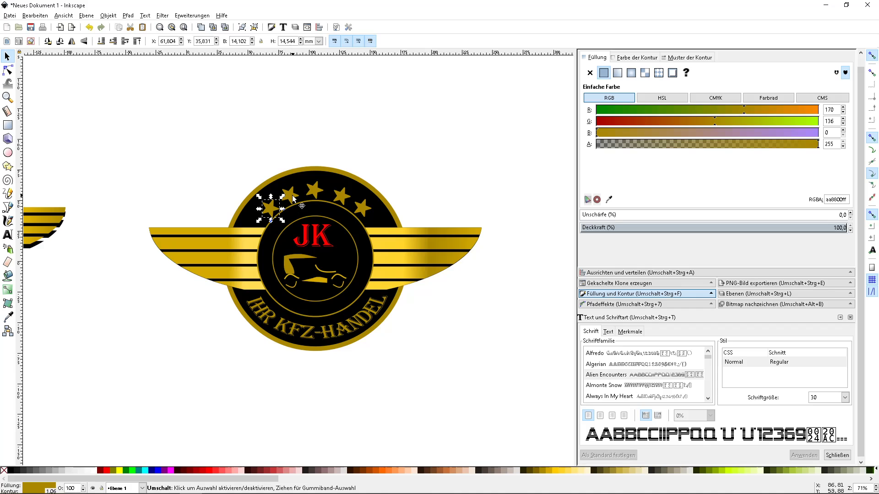
{"action": "left_click", "coordinate": [291, 195], "text": "shift"}
{"action": "left_click", "coordinate": [320, 193], "text": "shift"}
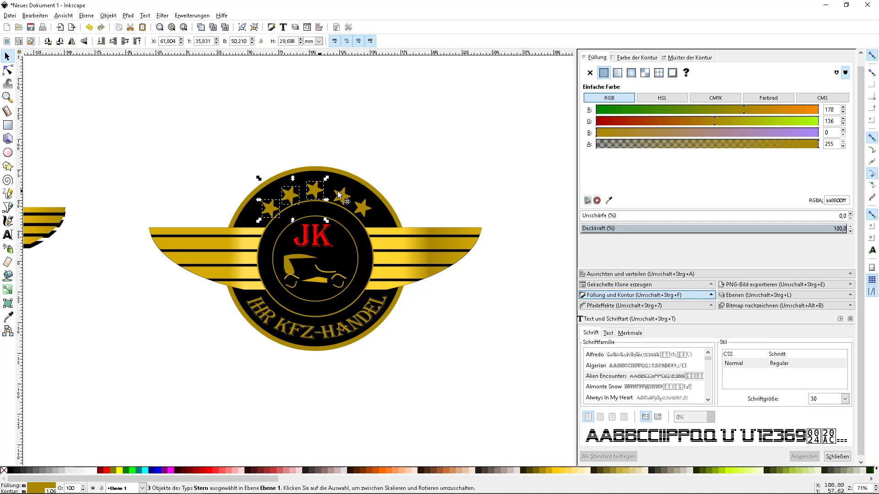
{"action": "left_click", "coordinate": [364, 208], "text": "shift"}
{"action": "left_click", "coordinate": [618, 73]}
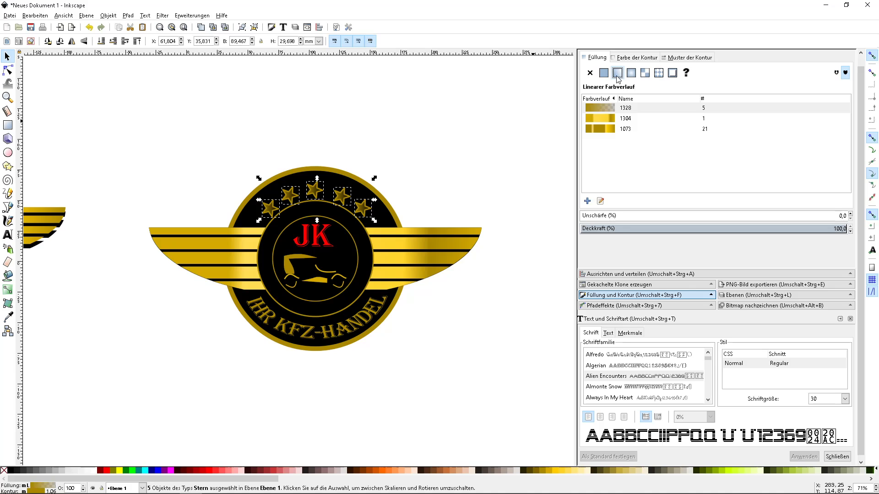
{"action": "left_click", "coordinate": [609, 119]}
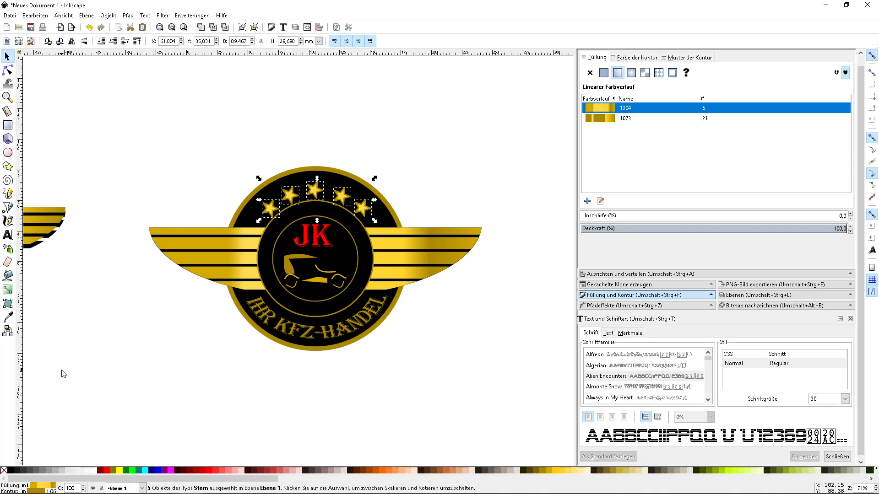
Remove the stars' outline and switch their fill to the darker gradient 1073.
{"action": "left_click", "coordinate": [4, 472], "text": "shift"}
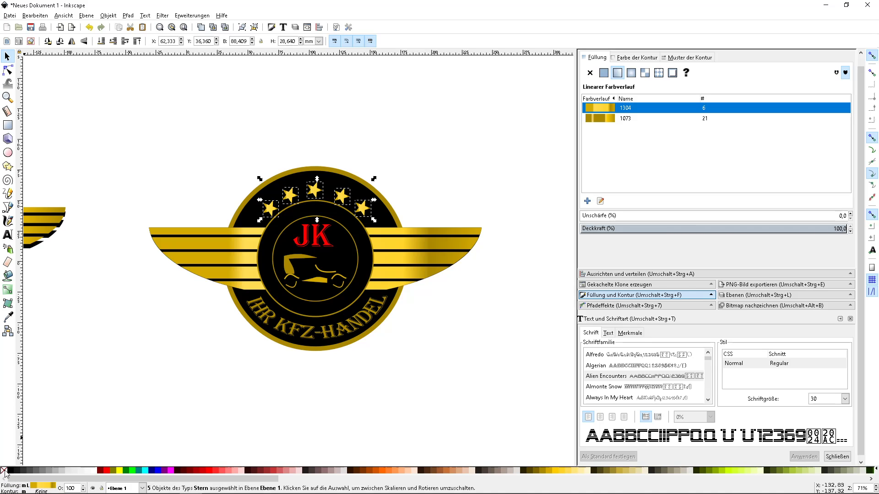
{"action": "scroll", "coordinate": [309, 213], "scroll_direction": "up", "scroll_amount": 2}
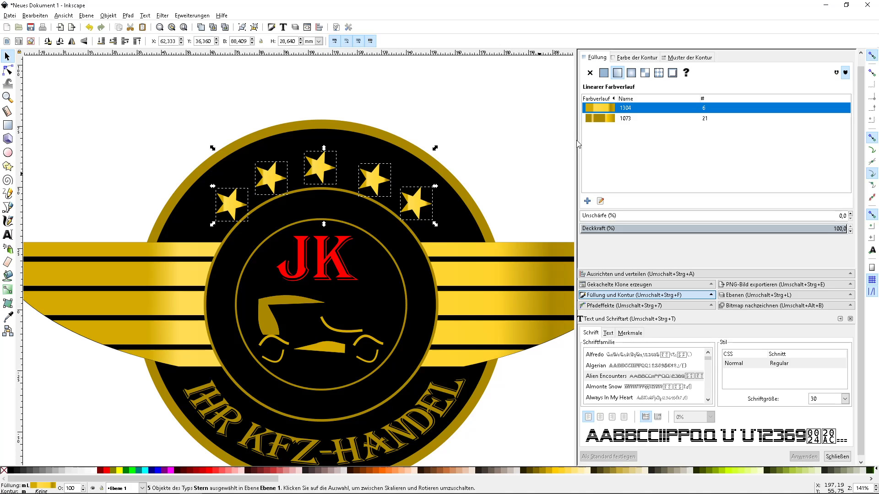
{"action": "left_click", "coordinate": [600, 119]}
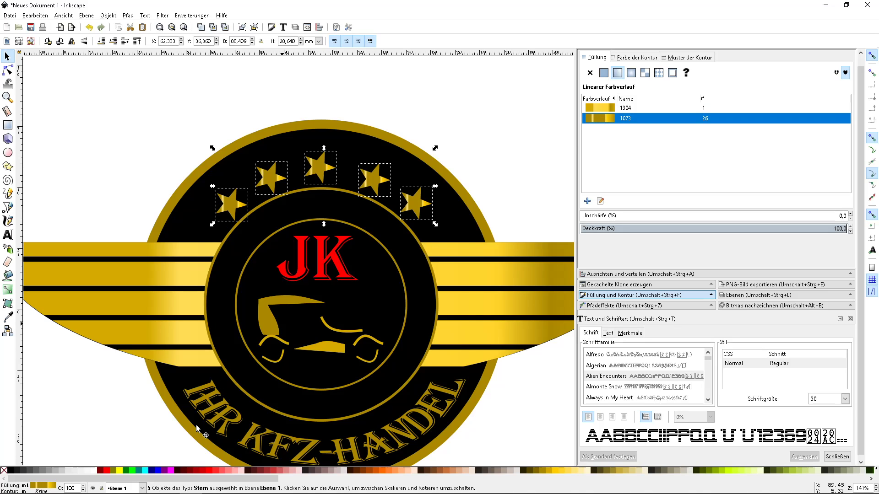
{"action": "scroll", "coordinate": [336, 279], "scroll_direction": "down", "scroll_amount": 1, "text": "ctrl"}
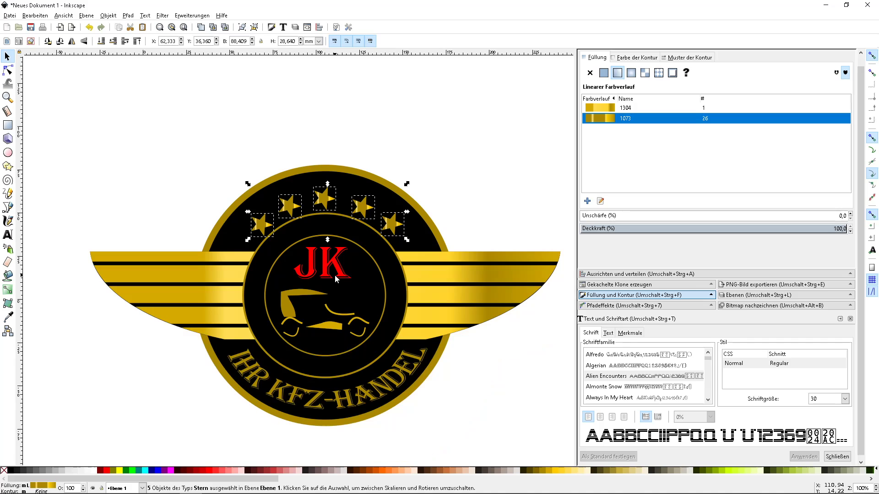